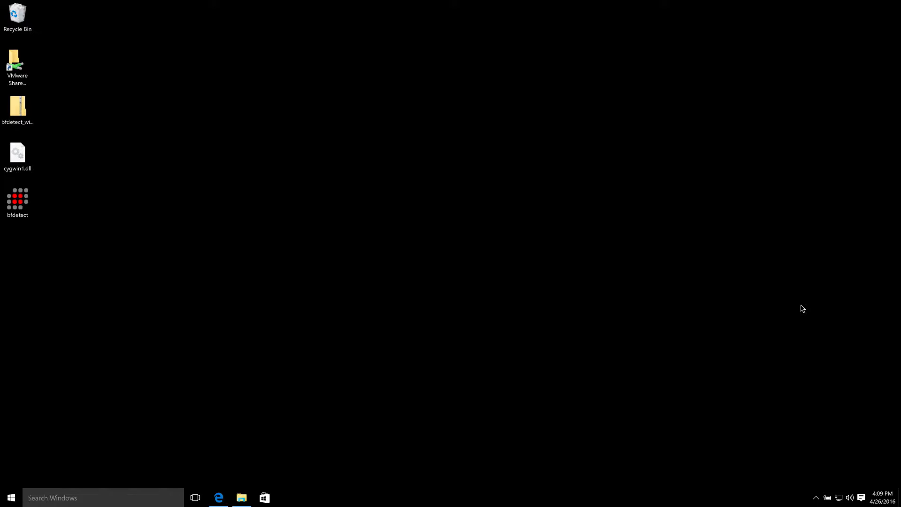
# - Check the network view listing the beroNet appliance, then bring the beroNet website back in Edge
pyautogui.click(244, 499)
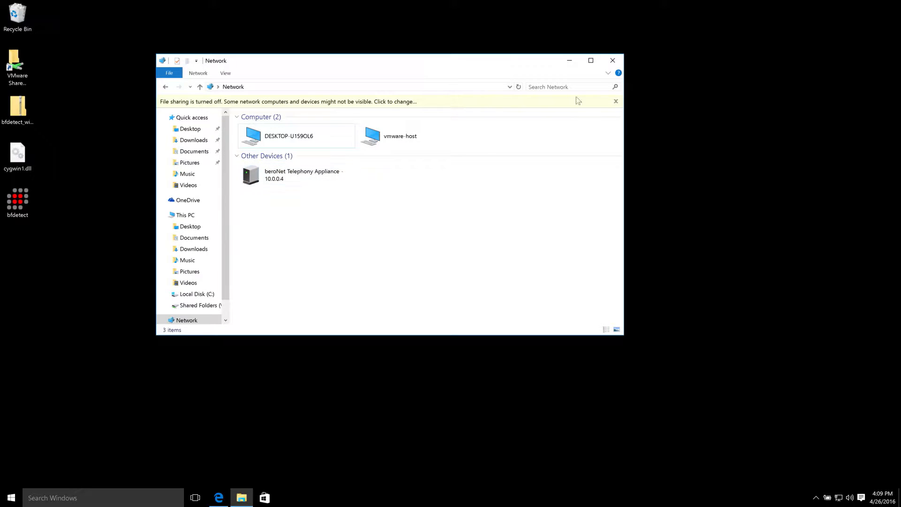
pyautogui.click(569, 60)
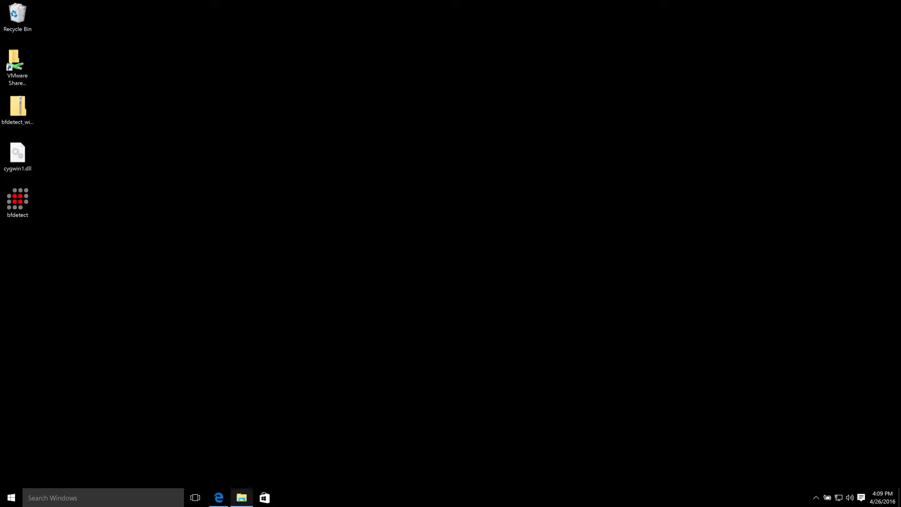
pyautogui.click(219, 501)
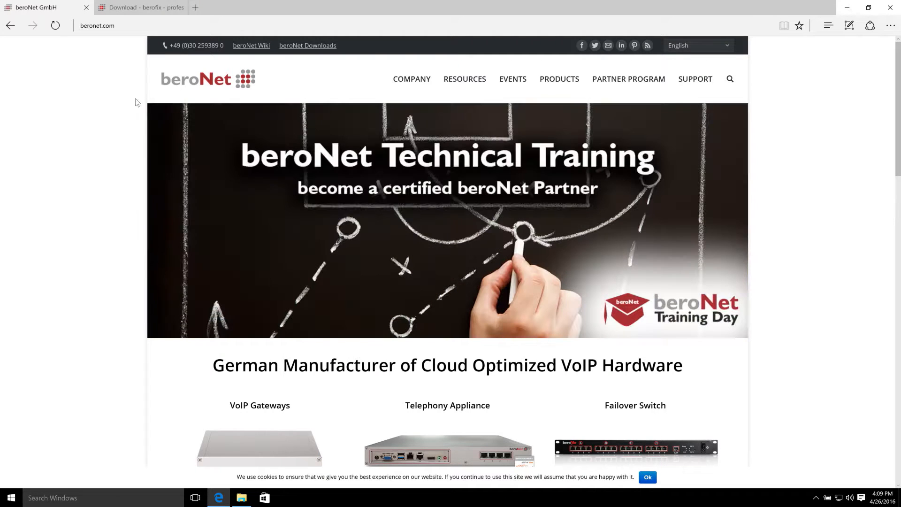
pyautogui.click(131, 24)
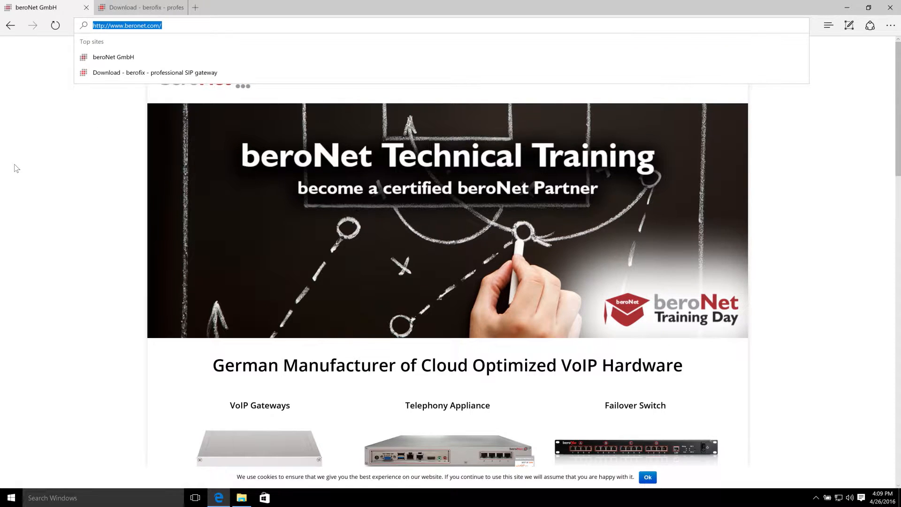
pyautogui.click(190, 150)
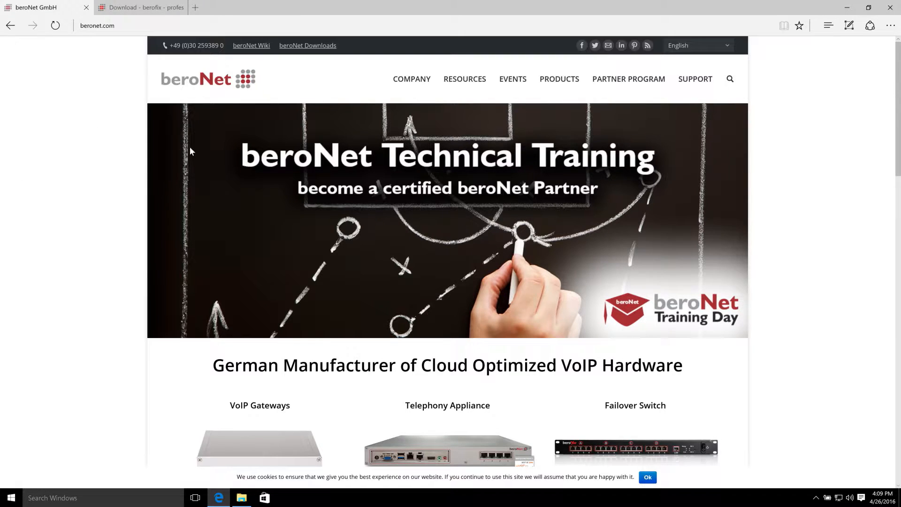
# - Show the beroNet Downloads page with the bfdetect Windows (x86) row highlighted, then minimize Edge
pyautogui.click(320, 48)
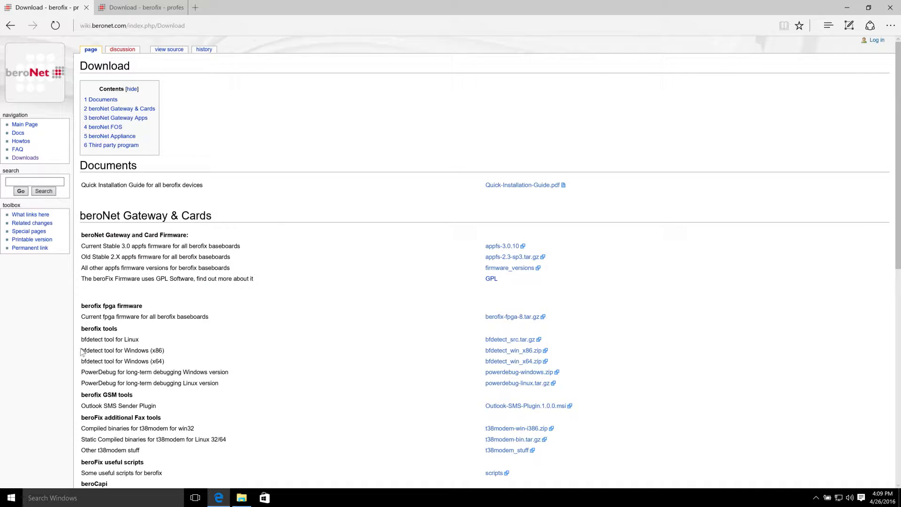
pyautogui.moveTo(82, 352); pyautogui.dragTo(212, 351)
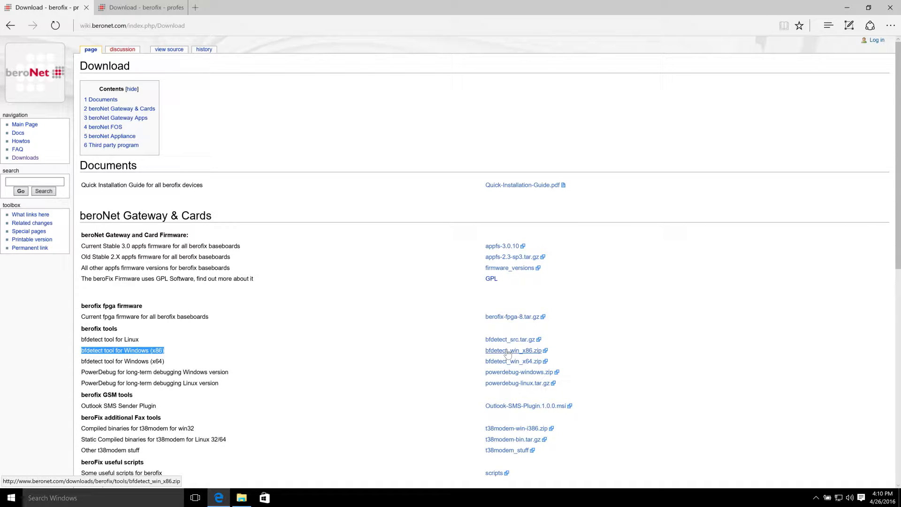
pyautogui.click(841, 11)
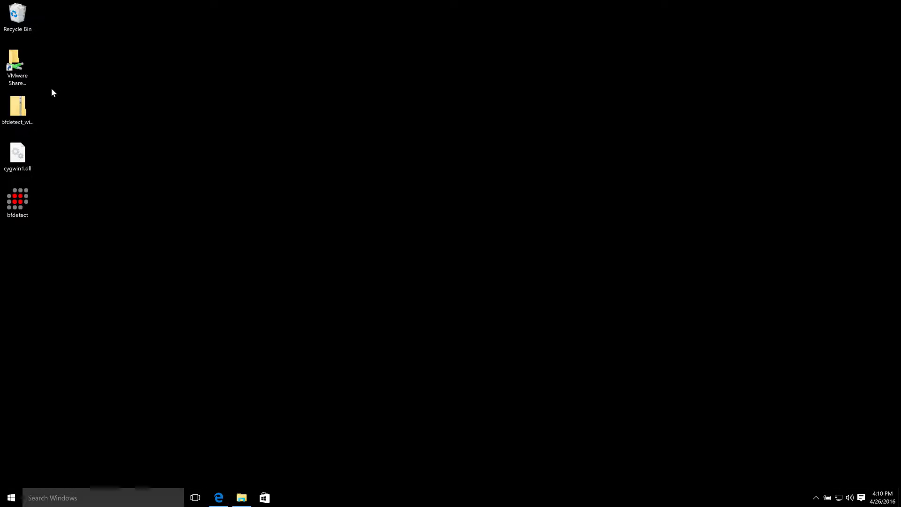
pyautogui.doubleClick(24, 107)
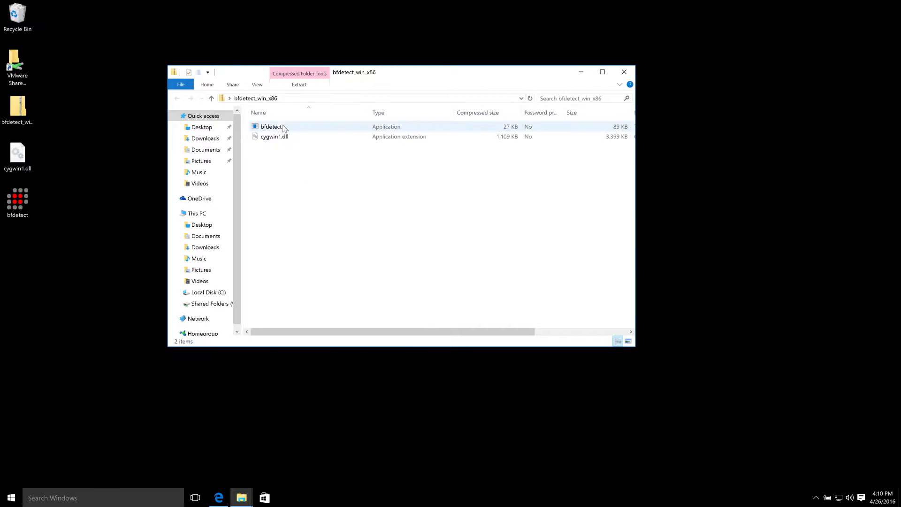
pyautogui.hotkey('ctrl', 'a')
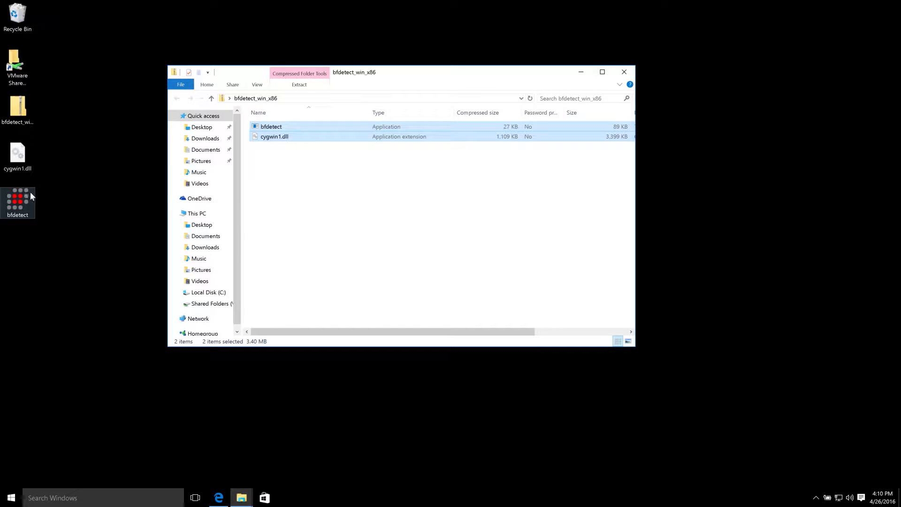
pyautogui.click(623, 71)
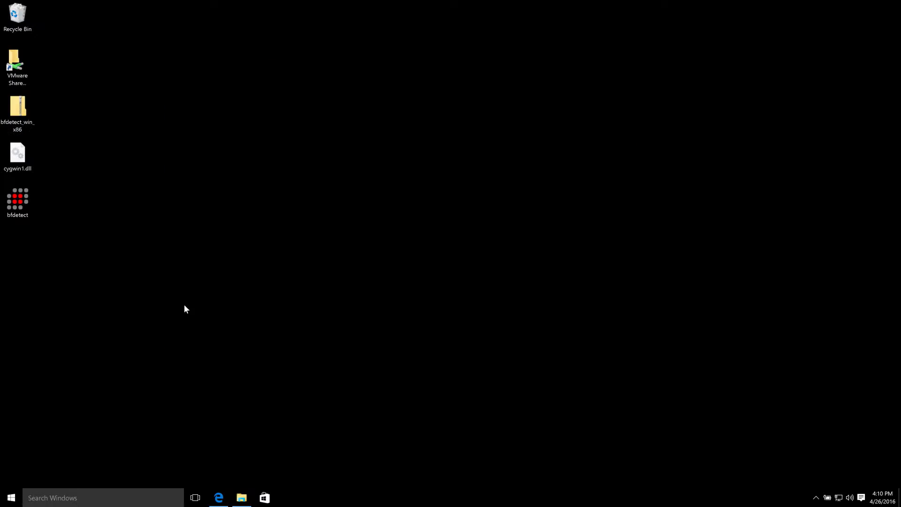
# - Launch bfdetect, select device 1 (the beroNet Appliance) and turn its DHCP off
pyautogui.doubleClick(22, 202)
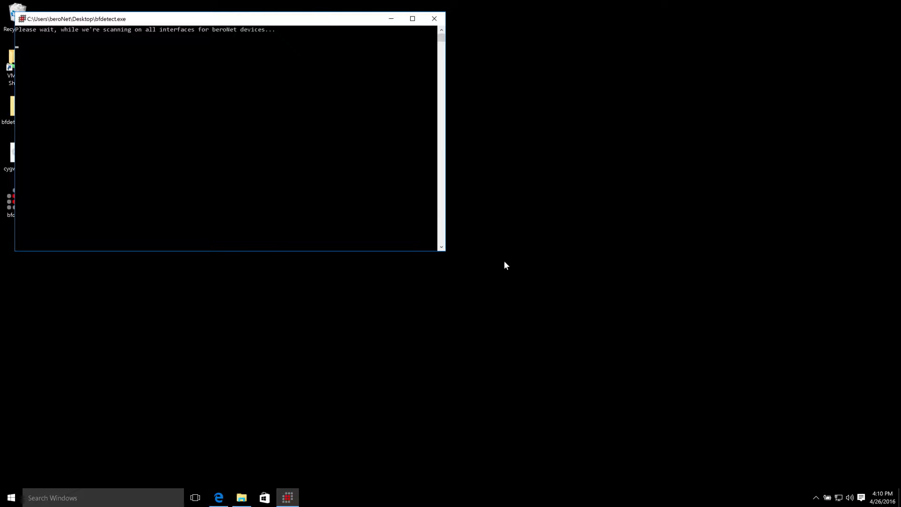
pyautogui.moveTo(446, 254); pyautogui.dragTo(791, 358)
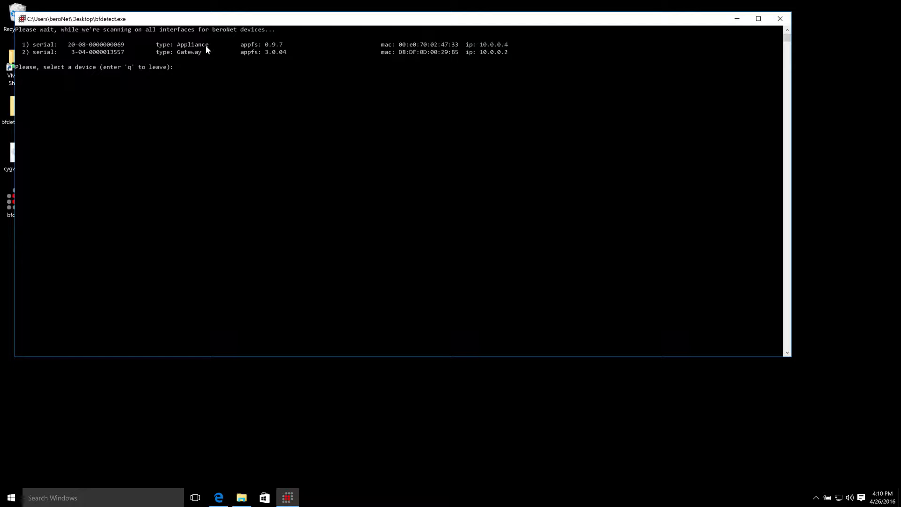
pyautogui.write('1')
pyautogui.press('Return')
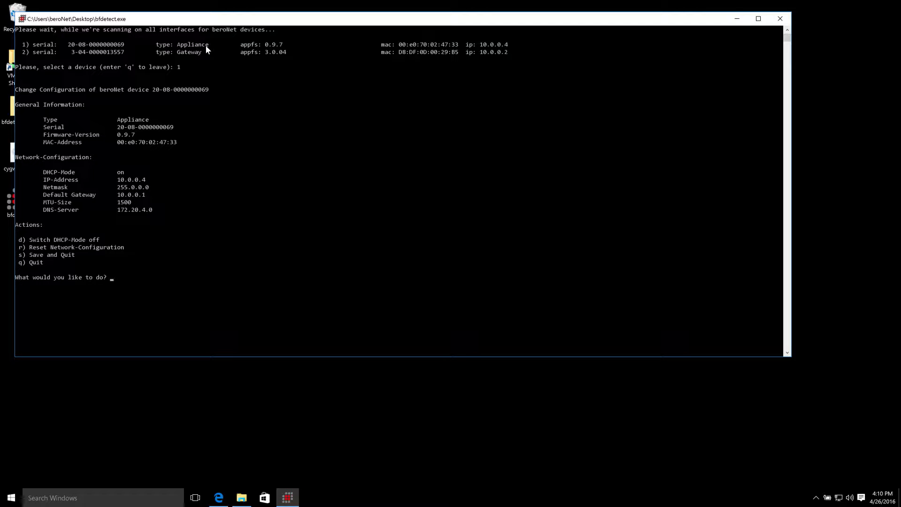
pyautogui.write('D')
pyautogui.press('Return')
pyautogui.write('d')
pyautogui.press('Return')
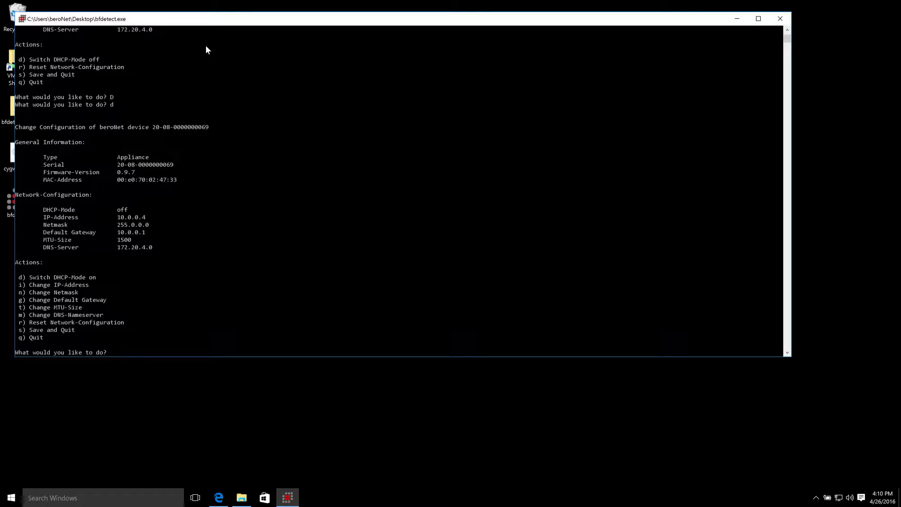
# - Set the appliance's IP address to 10.0.0.4 and save its settings
pyautogui.write('i')
pyautogui.press('Return')
pyautogui.write('10.0.0.4')
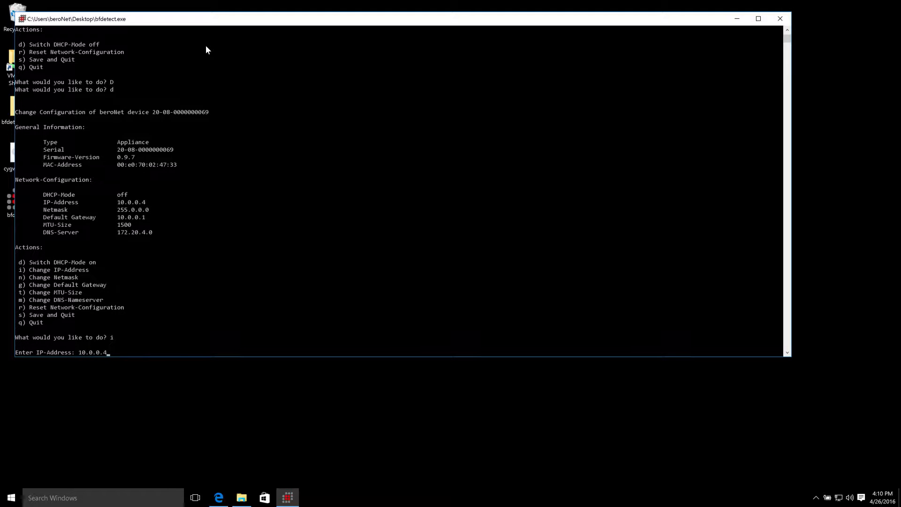
pyautogui.press('Return')
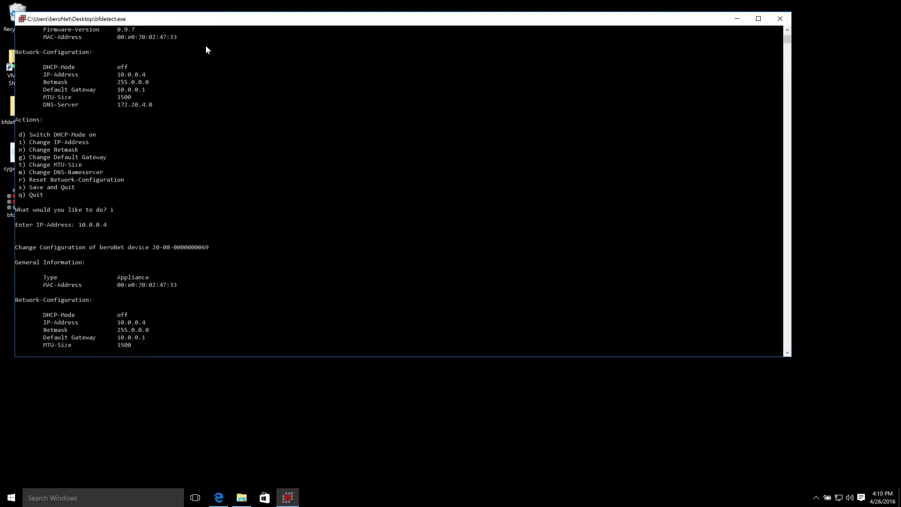
pyautogui.write('s')
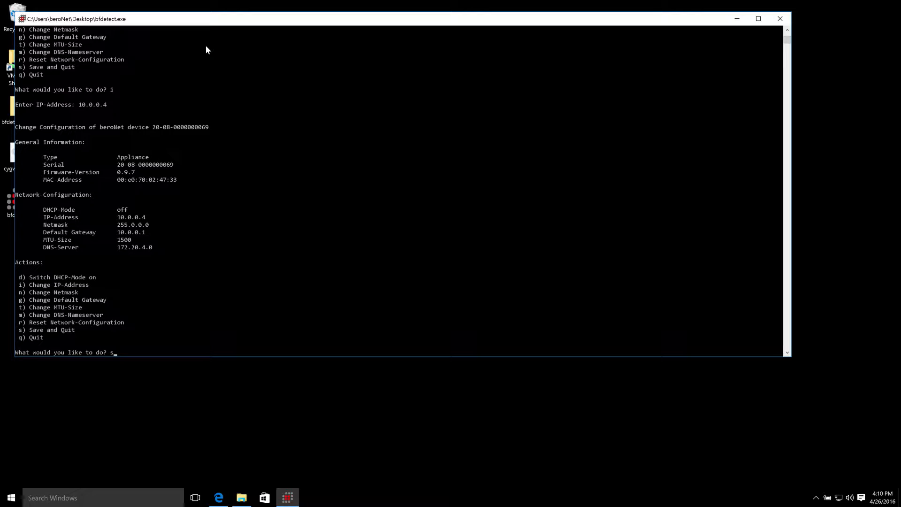
pyautogui.press('Return')
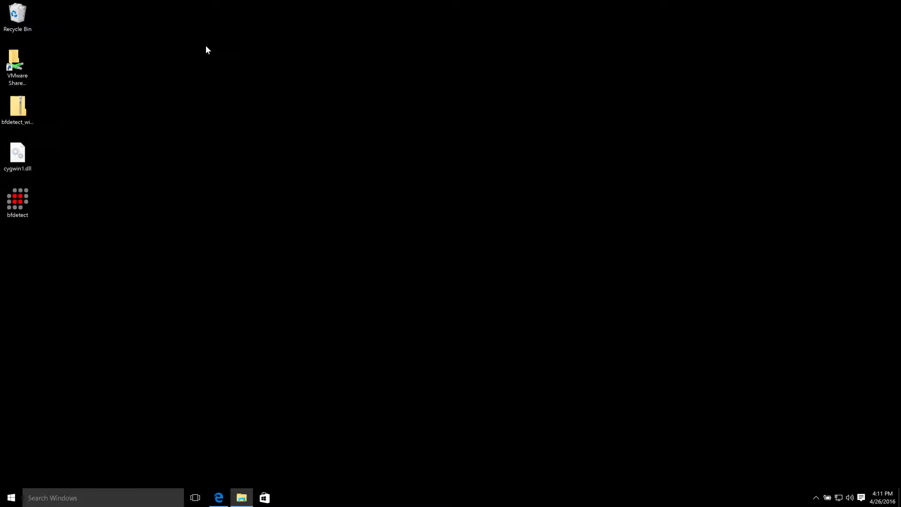
# - Relaunch bfdetect, select device 1 (the beroNet Gateway) and turn its DHCP off
pyautogui.doubleClick(21, 202)
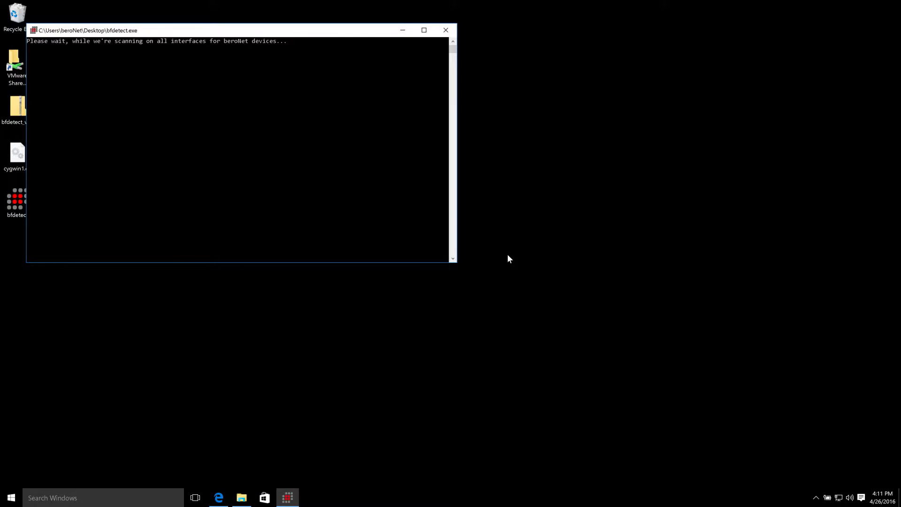
pyautogui.moveTo(458, 260); pyautogui.dragTo(677, 260)
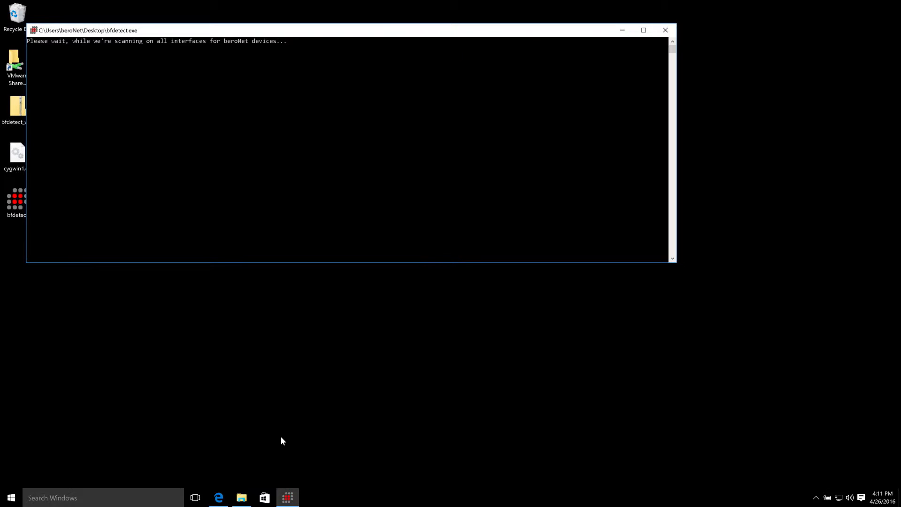
pyautogui.moveTo(137, 32); pyautogui.dragTo(160, 32)
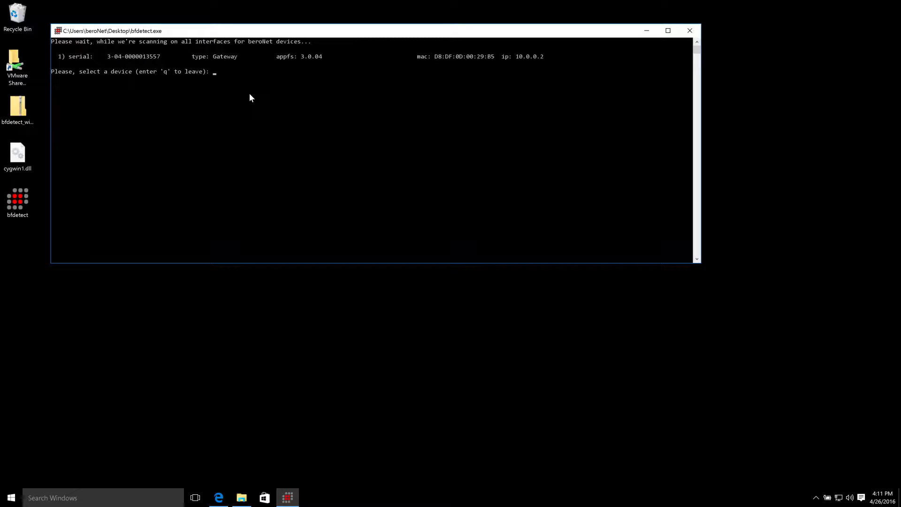
pyautogui.write('1')
pyautogui.press('Return')
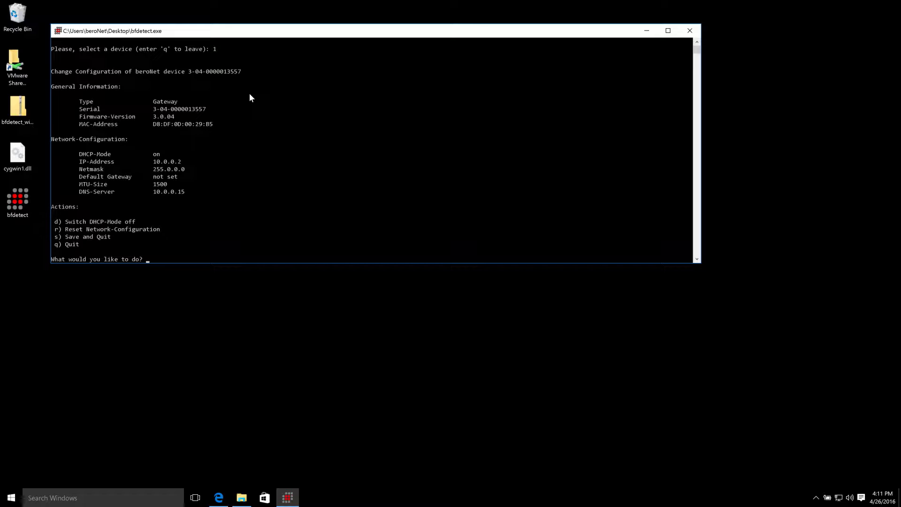
pyautogui.write('d')
pyautogui.press('Return')
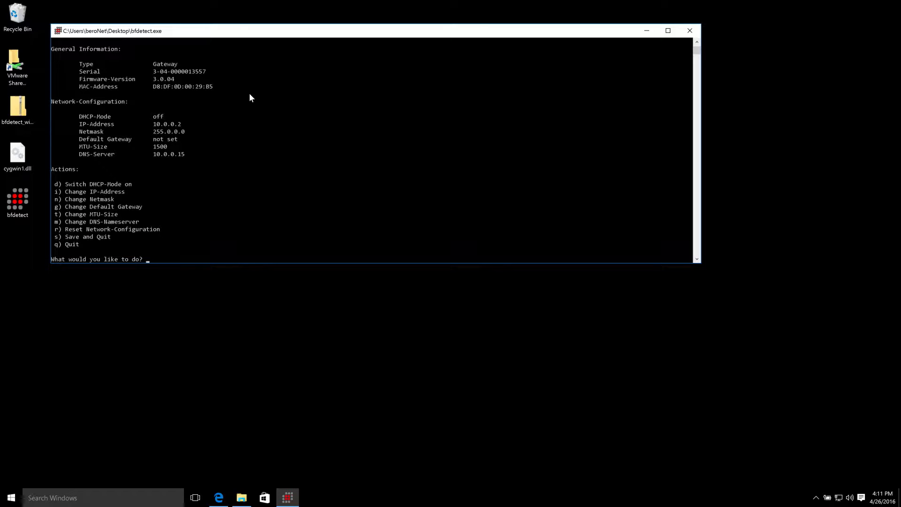
# - Set the gateway's IP address to 10.0.0.5 and save its settings
pyautogui.write('i')
pyautogui.press('Return')
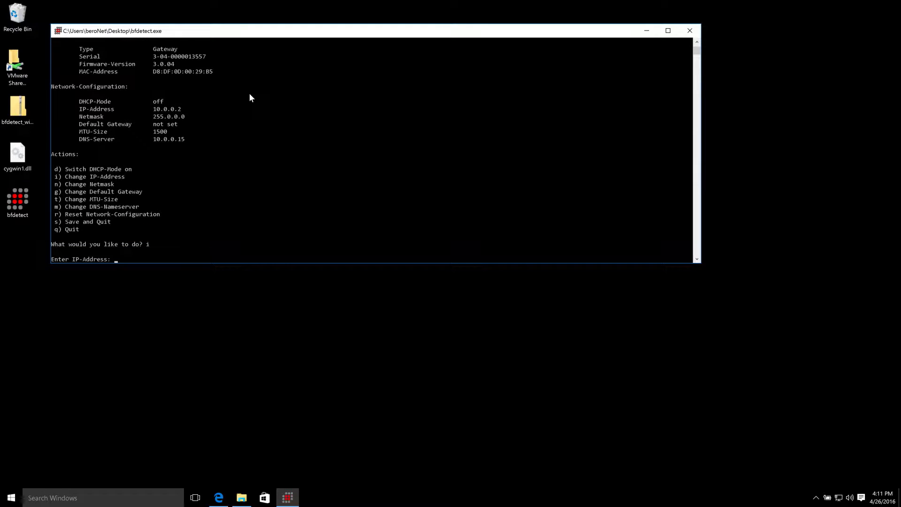
pyautogui.write('1.0.')
pyautogui.press('BackSpace')
pyautogui.press('BackSpace')
pyautogui.press('BackSpace')
pyautogui.write('0.0.0.5')
pyautogui.press('Return')
pyautogui.write('s')
pyautogui.press('Return')
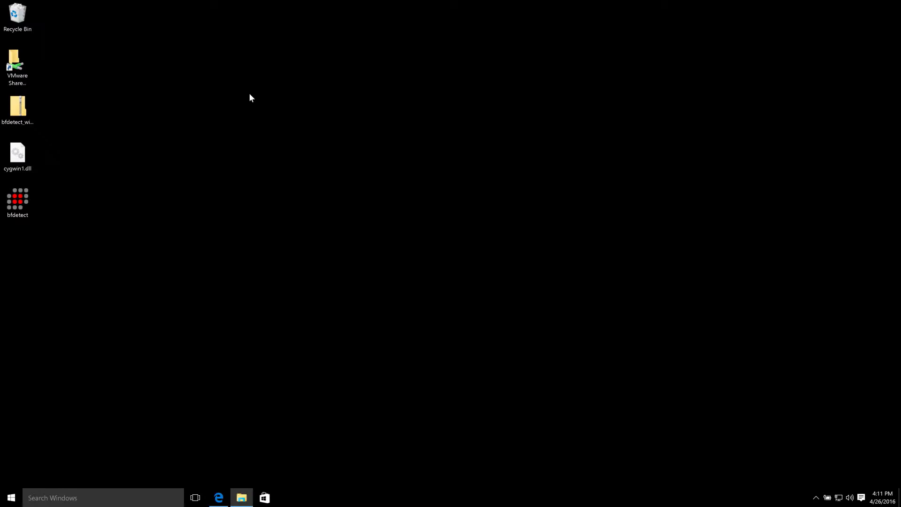
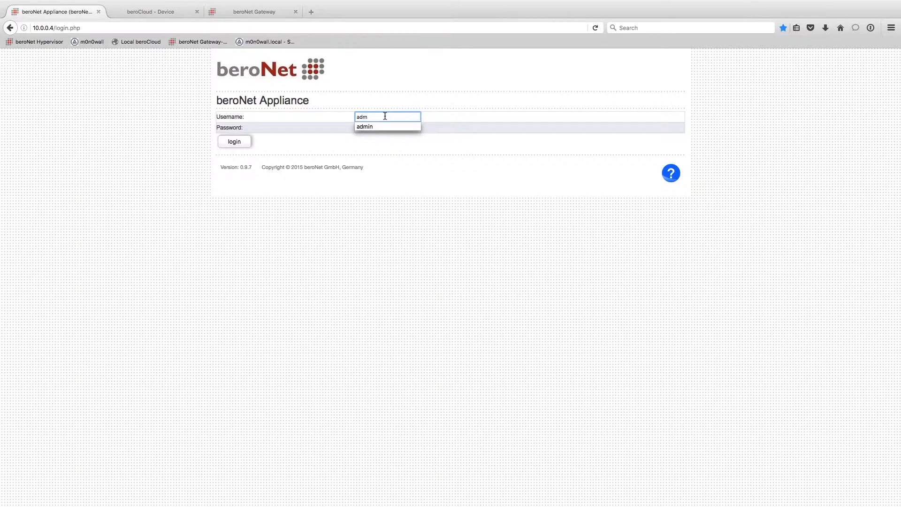
# - Log in to the beroNet Appliance web interface
pyautogui.write('in')
pyautogui.press('Tab')
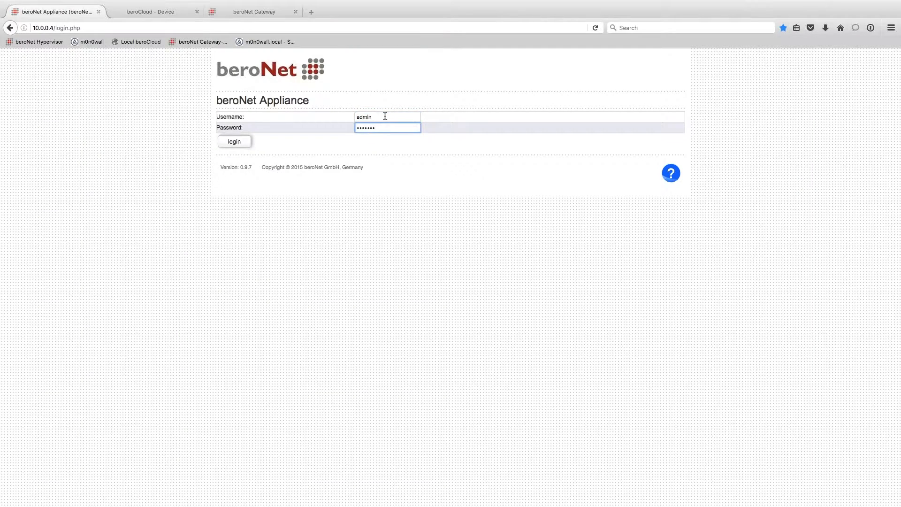
pyautogui.press('Return')
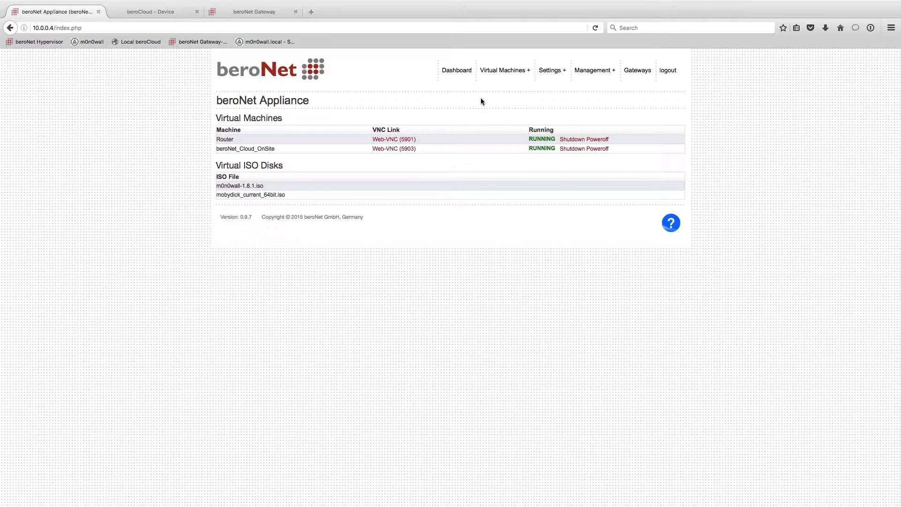
# - Open Settings > Change Password, abandon the form, and select the page path in the address
pyautogui.moveTo(553, 70)
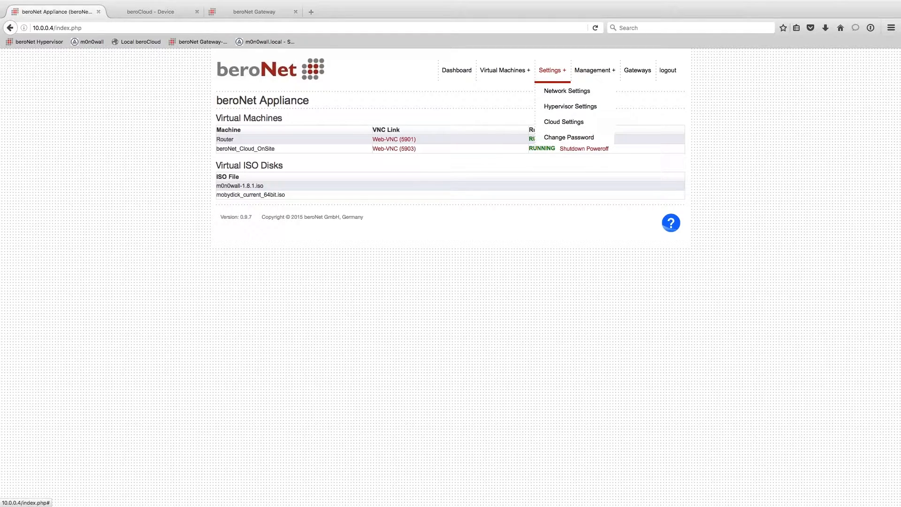
pyautogui.click(569, 137)
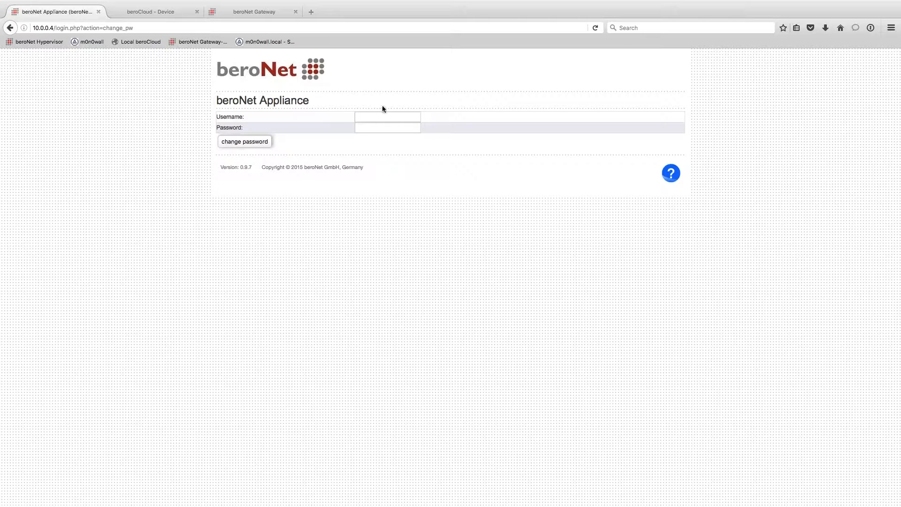
pyautogui.click(384, 117)
pyautogui.write('admi')
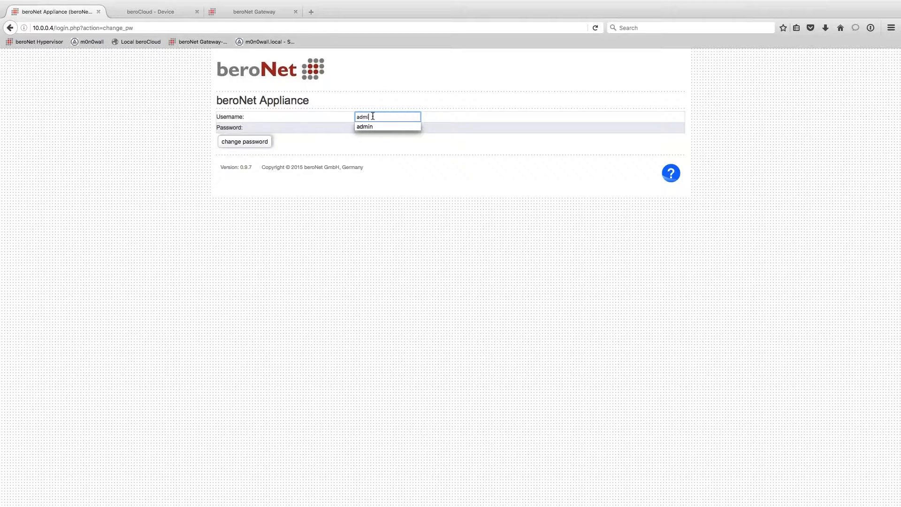
pyautogui.press('BackSpace')
pyautogui.press('BackSpace')
pyautogui.press('BackSpace')
pyautogui.press('BackSpace')
pyautogui.click(481, 247)
pyautogui.moveTo(96, 29); pyautogui.dragTo(158, 26)
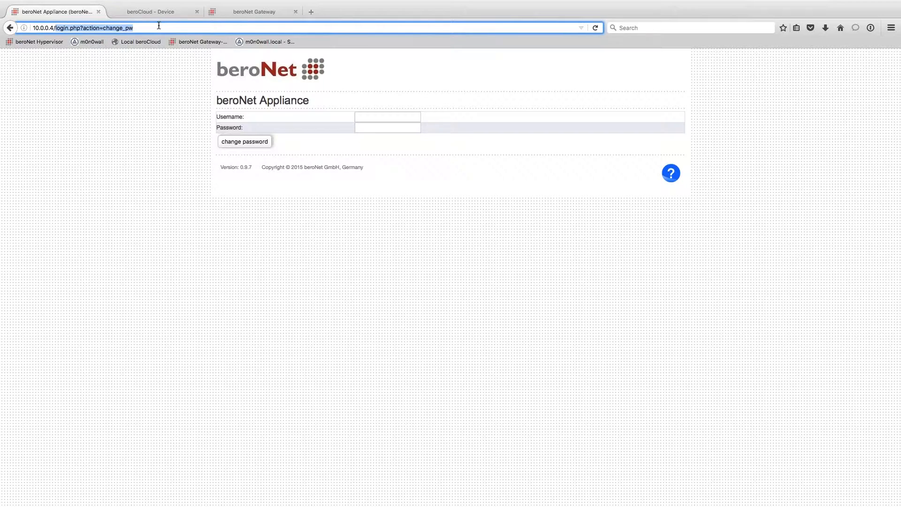
# - Load the dashboard at 10.0.0.4 and highlight the Router and cloud machine names
pyautogui.press('BackSpace')
pyautogui.press('BackSpace')
pyautogui.press('BackSpace')
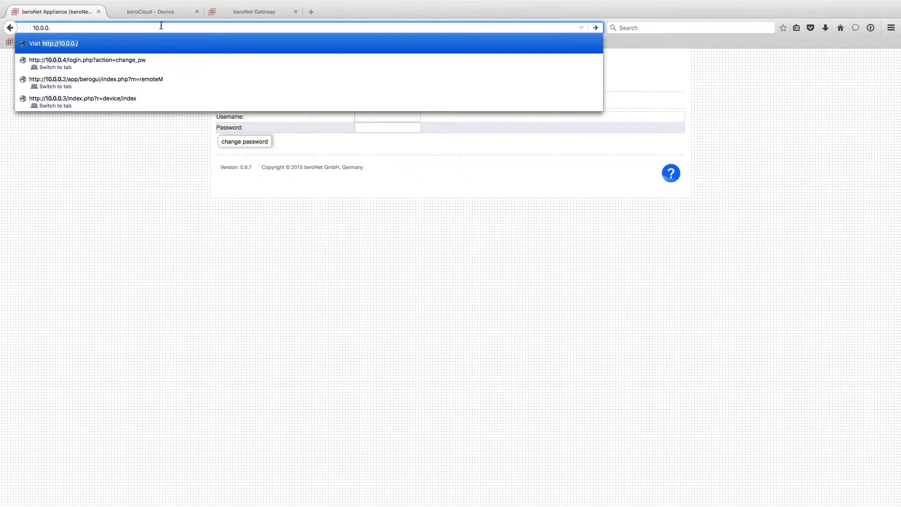
pyautogui.write('4')
pyautogui.press('Return')
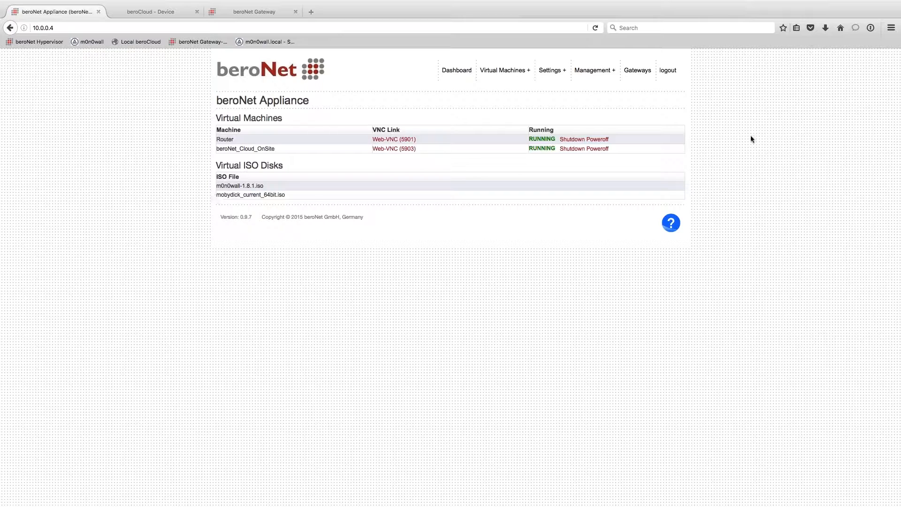
pyautogui.doubleClick(241, 140)
pyautogui.click(264, 145)
pyautogui.moveTo(239, 143); pyautogui.dragTo(217, 143)
pyautogui.click(297, 162)
pyautogui.moveTo(282, 149); pyautogui.dragTo(235, 140)
pyautogui.click(470, 187)
pyautogui.click(239, 141)
# - Download the m0n0wall ISO from the beroNet Market's ISO list
pyautogui.moveTo(505, 70)
pyautogui.click(493, 138)
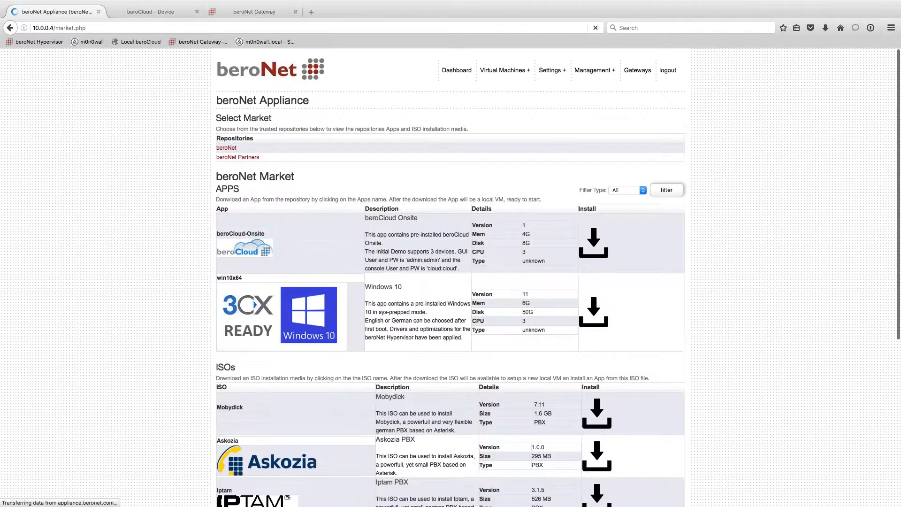
pyautogui.scroll(-7, 494, 138)
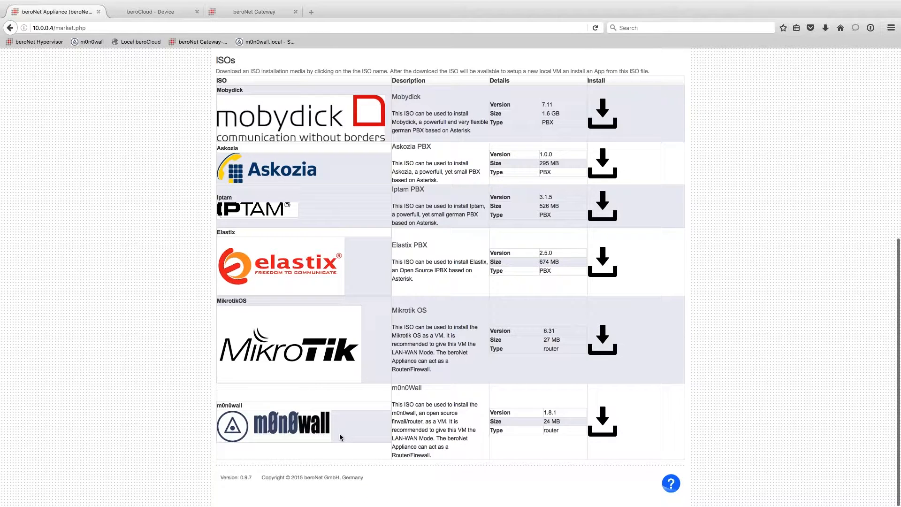
pyautogui.click(598, 434)
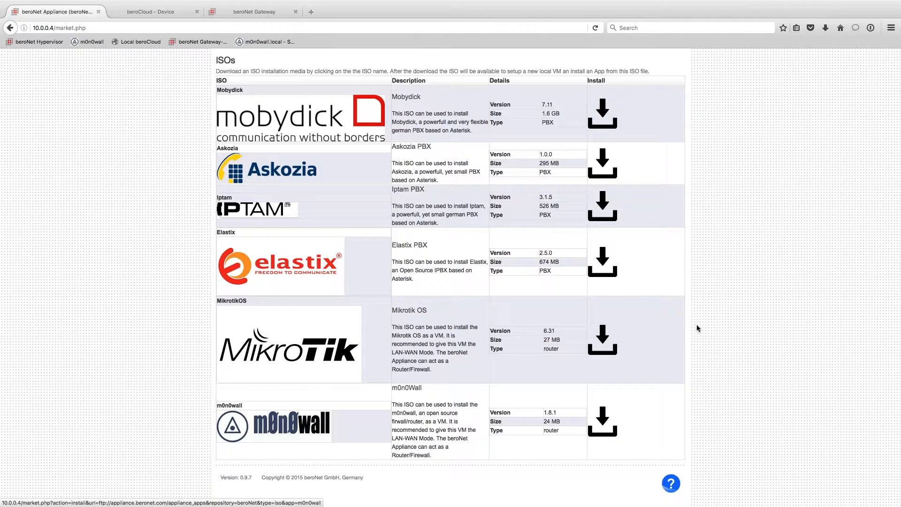
pyautogui.moveTo(502, 75)
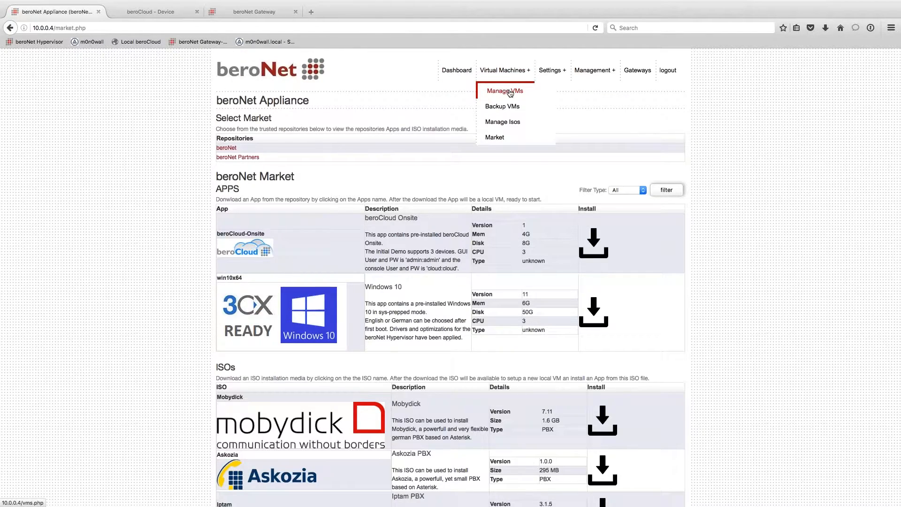
# - Start a new VM named m0n0wall with 1 CPU, 1 GB memory and a 10 GB disk
pyautogui.click(505, 90)
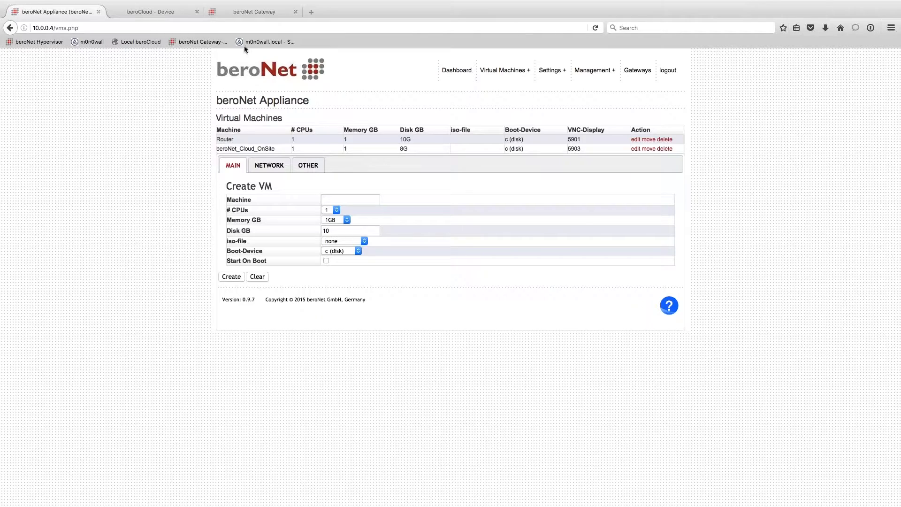
pyautogui.click(350, 199)
pyautogui.write('m0n0wall')
pyautogui.click(330, 209)
pyautogui.click(329, 217)
pyautogui.click(334, 220)
pyautogui.click(338, 229)
pyautogui.press('Tab')
pyautogui.click(337, 272)
# - Attach m0n0wall-1.8.1.iso, boot from the ISO, and enable Start On Boot
pyautogui.click(342, 241)
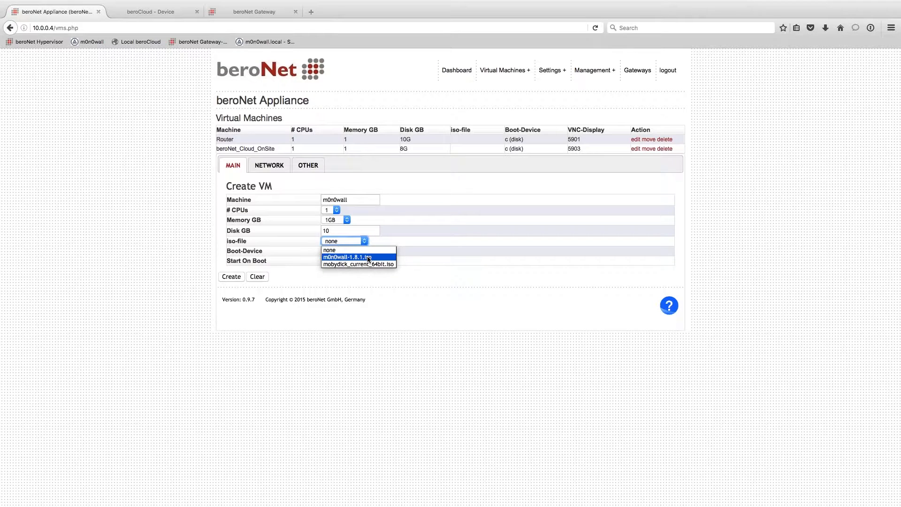
pyautogui.click(331, 257)
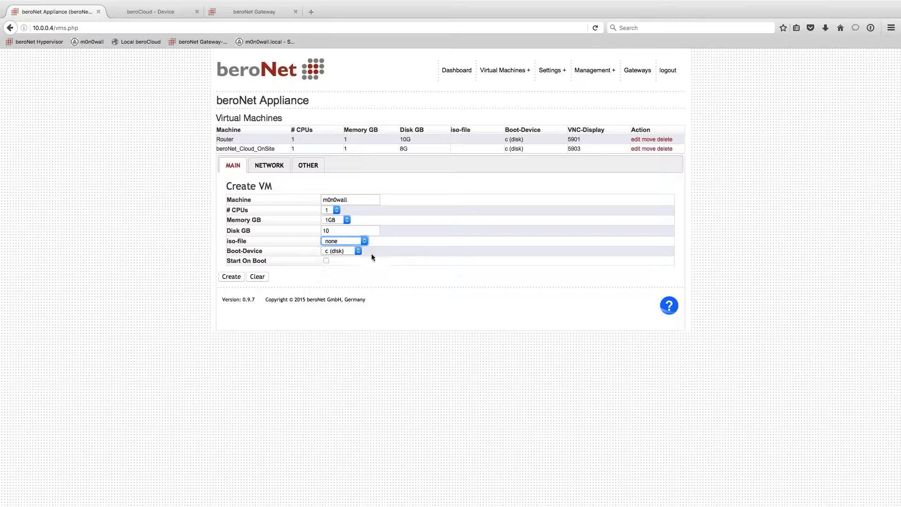
pyautogui.click(330, 252)
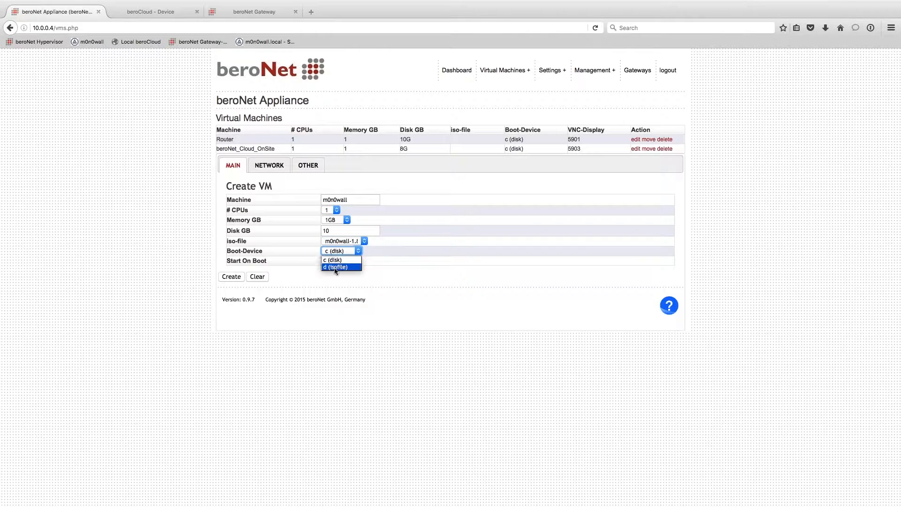
pyautogui.click(335, 266)
pyautogui.click(276, 252)
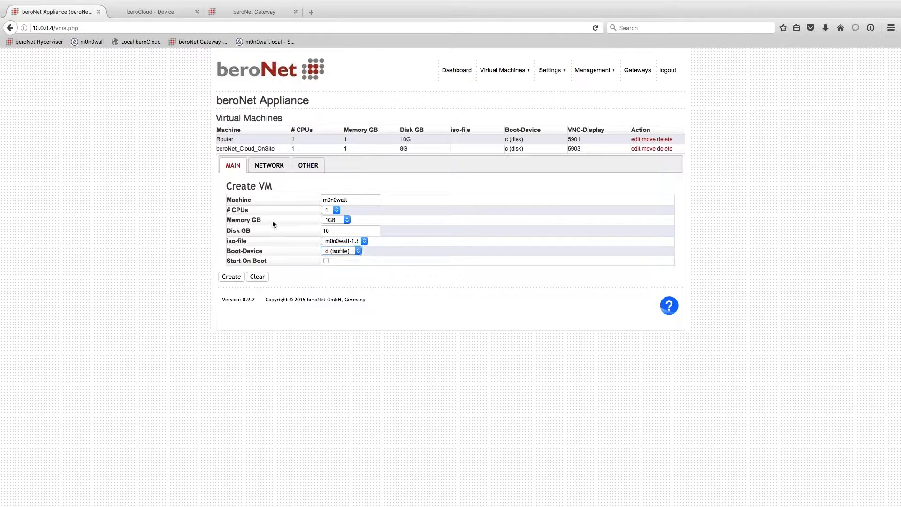
pyautogui.moveTo(359, 201); pyautogui.dragTo(267, 204)
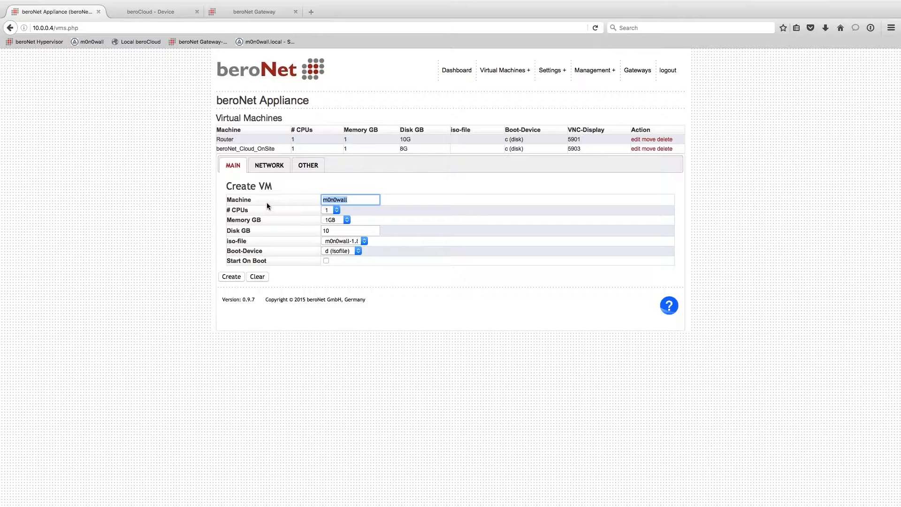
pyautogui.click(256, 260)
pyautogui.moveTo(274, 261); pyautogui.dragTo(211, 261)
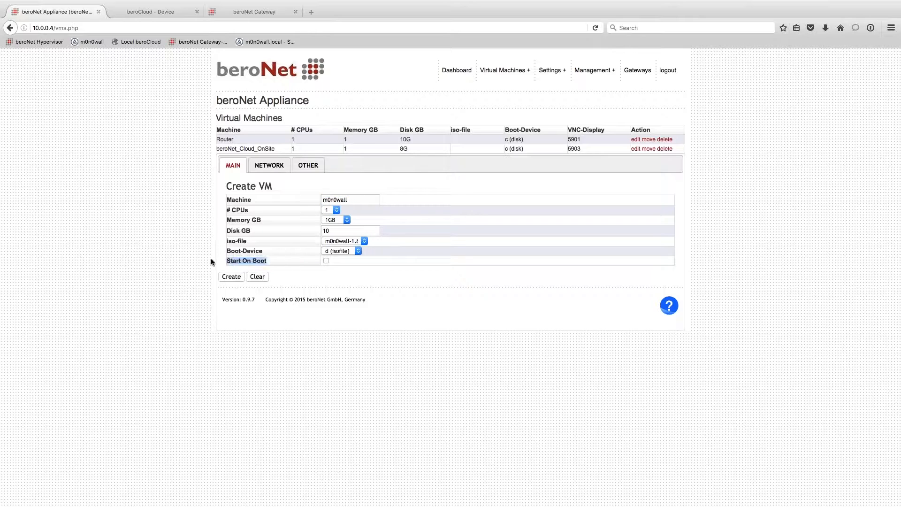
pyautogui.click(326, 260)
pyautogui.click(281, 168)
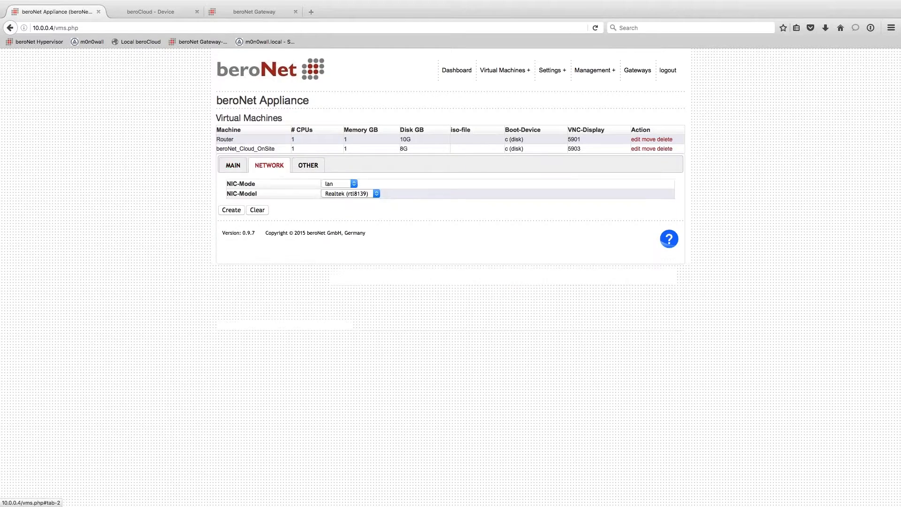
# - Keep the default NIC mode and the Realtek rtl8139 NIC model
pyautogui.click(343, 182)
pyautogui.click(344, 199)
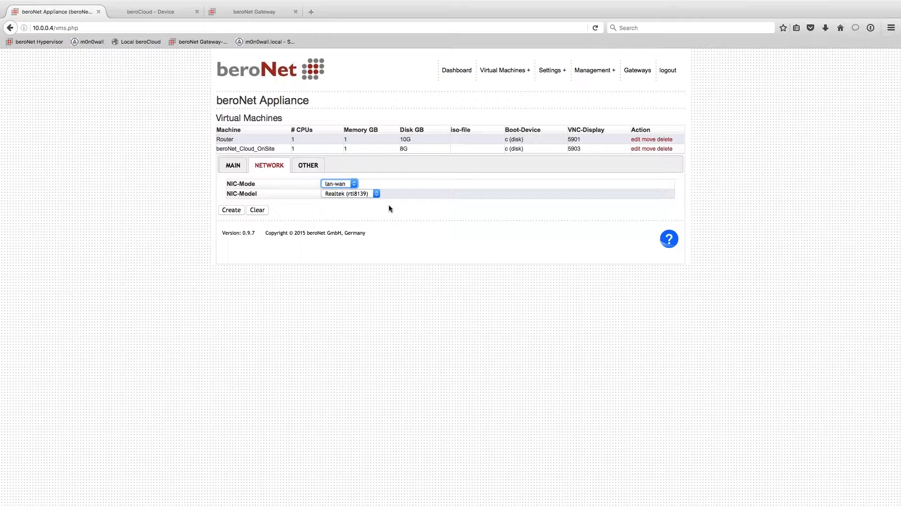
pyautogui.click(326, 195)
pyautogui.click(305, 192)
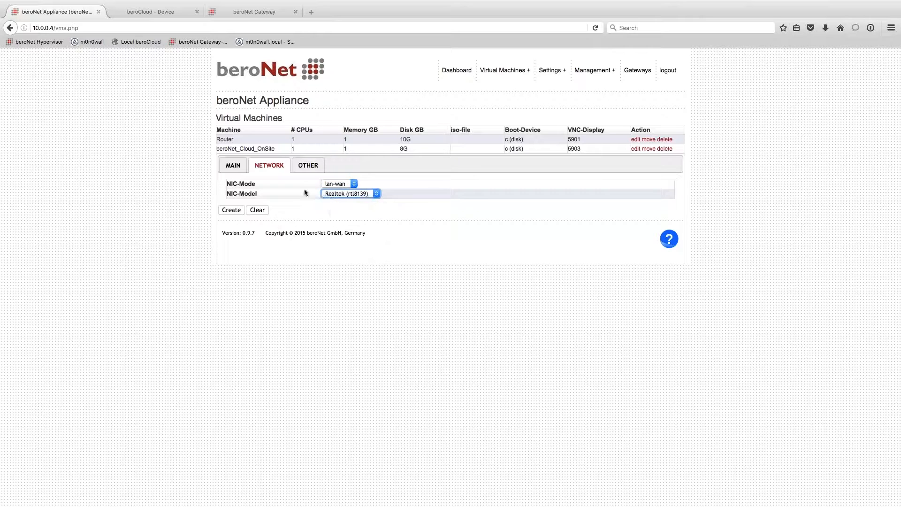
# - Set VNC display 5902 and enter a VNC password
pyautogui.click(308, 165)
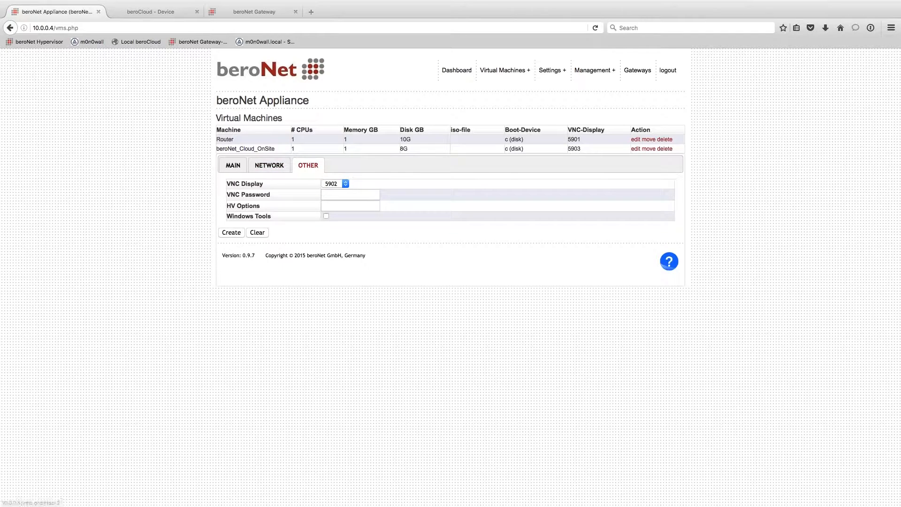
pyautogui.click(342, 185)
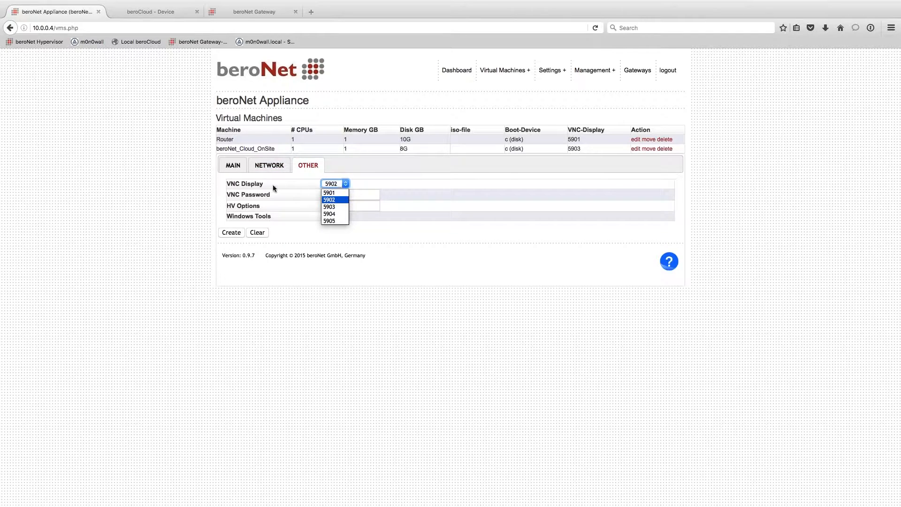
pyautogui.click(329, 200)
pyautogui.click(352, 194)
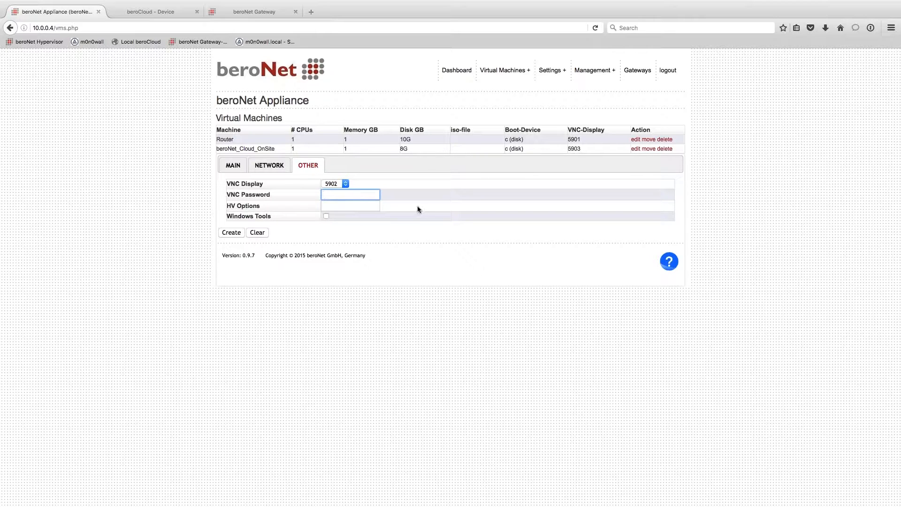
pyautogui.write('beronet')
pyautogui.write('•')
pyautogui.moveTo(276, 217); pyautogui.dragTo(223, 218)
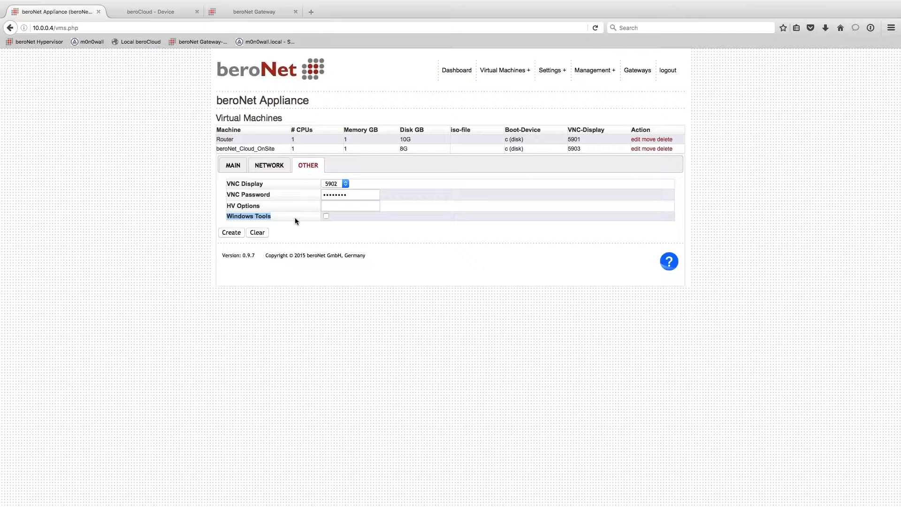
# - Create the m0n0wall VM, then start it from the dashboard
pyautogui.click(232, 232)
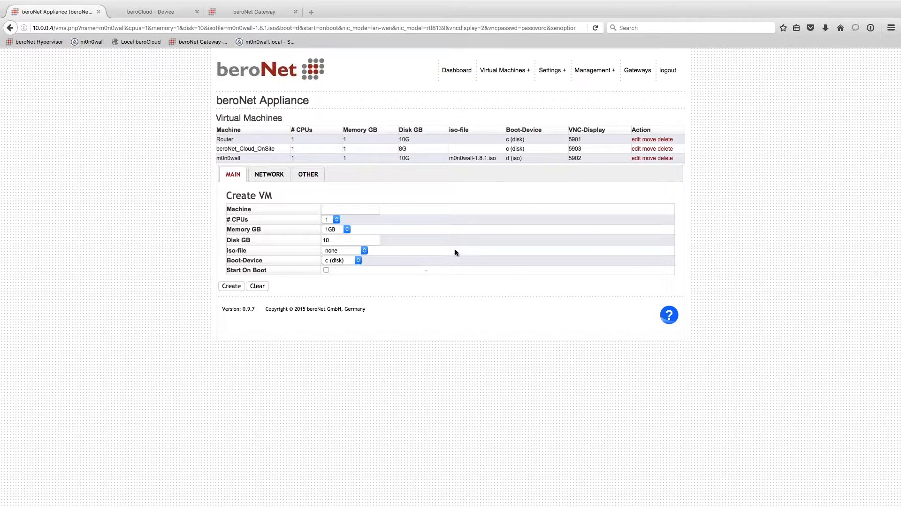
pyautogui.moveTo(212, 158); pyautogui.dragTo(675, 158)
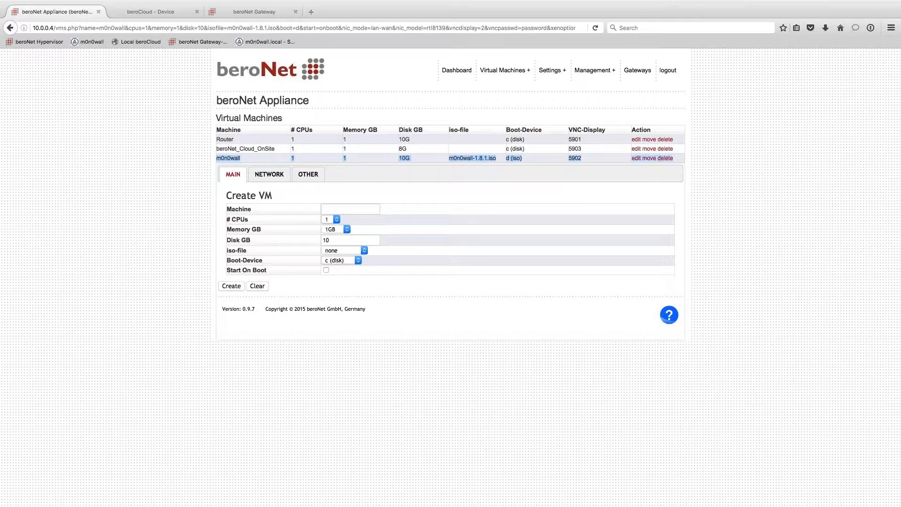
pyautogui.click(733, 172)
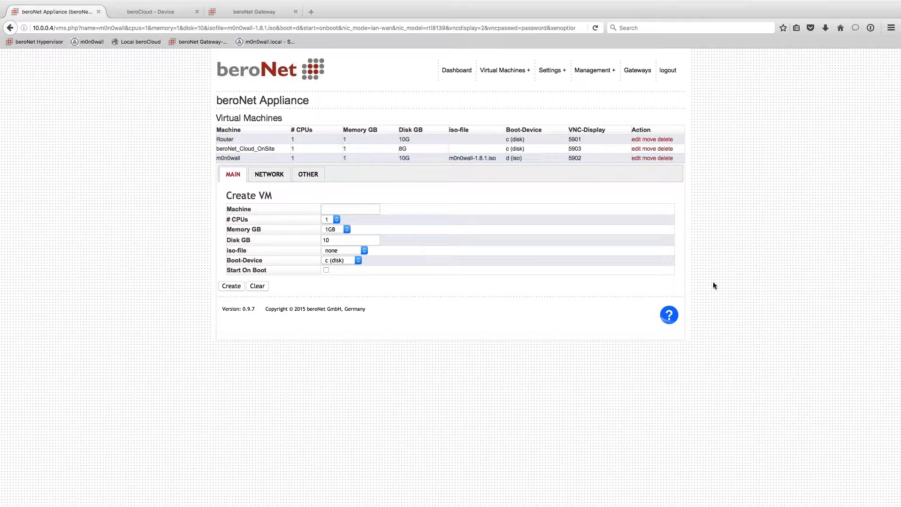
pyautogui.click(462, 76)
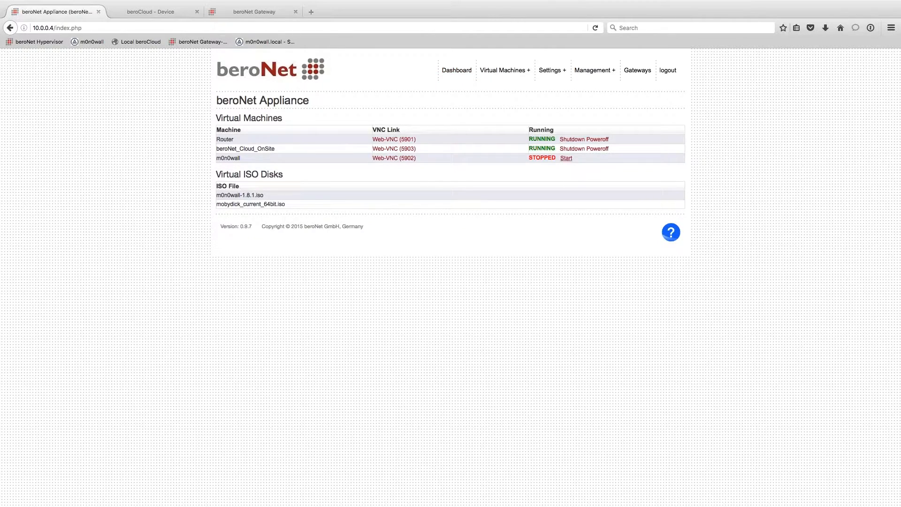
pyautogui.click(566, 158)
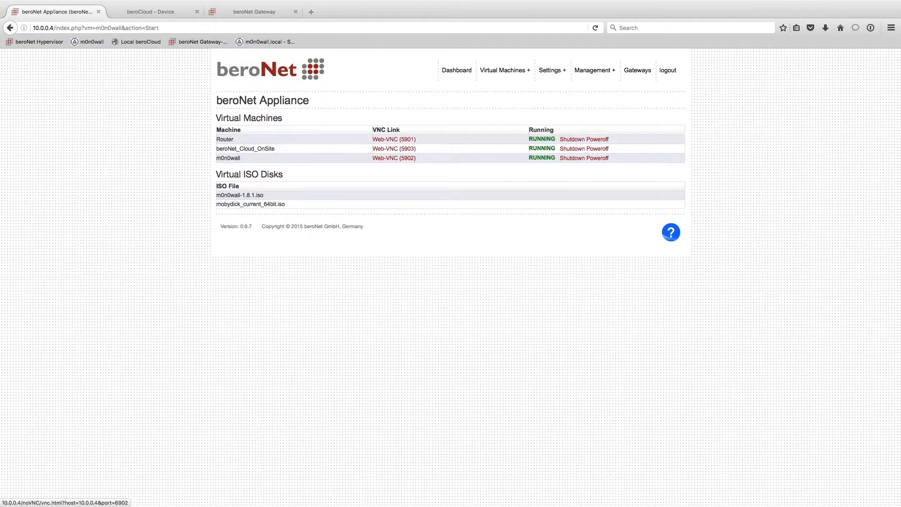
# - Open the m0n0wall VM's web console and connect with its password
pyautogui.click(404, 158)
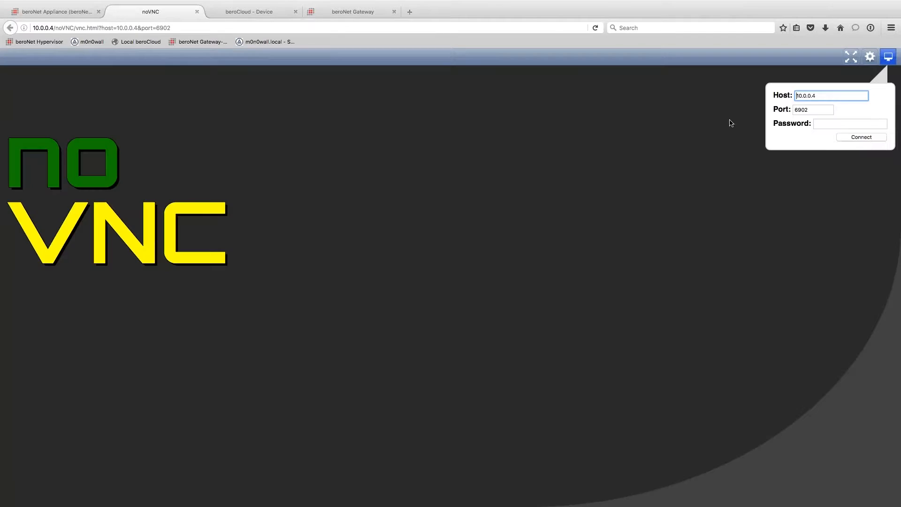
pyautogui.click(826, 124)
pyautogui.write('•••••')
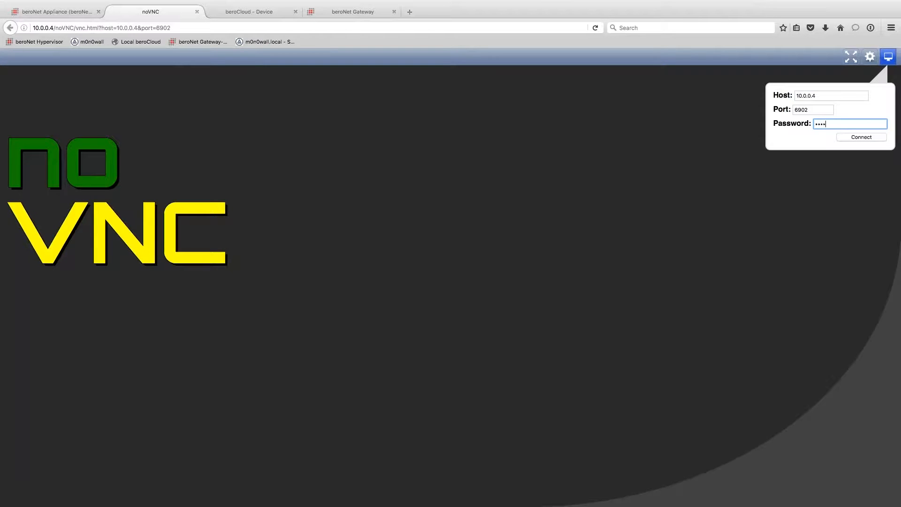
pyautogui.press('BackSpace')
pyautogui.press('BackSpace')
pyautogui.press('BackSpace')
pyautogui.press('BackSpace')
pyautogui.press('BackSpace')
pyautogui.write('•••••••')
pyautogui.click(855, 136)
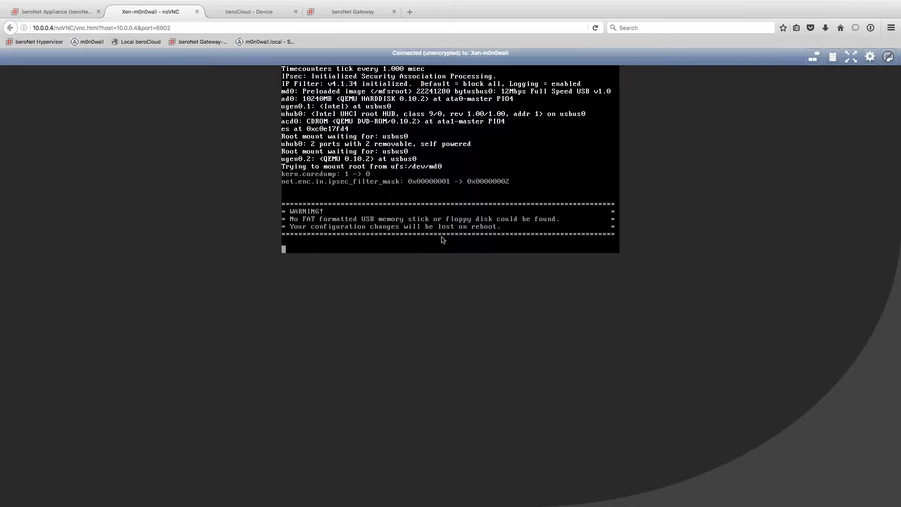
# - Connect to the Router VM's web console with its password to reach the m0n0wall menu
pyautogui.click(73, 17)
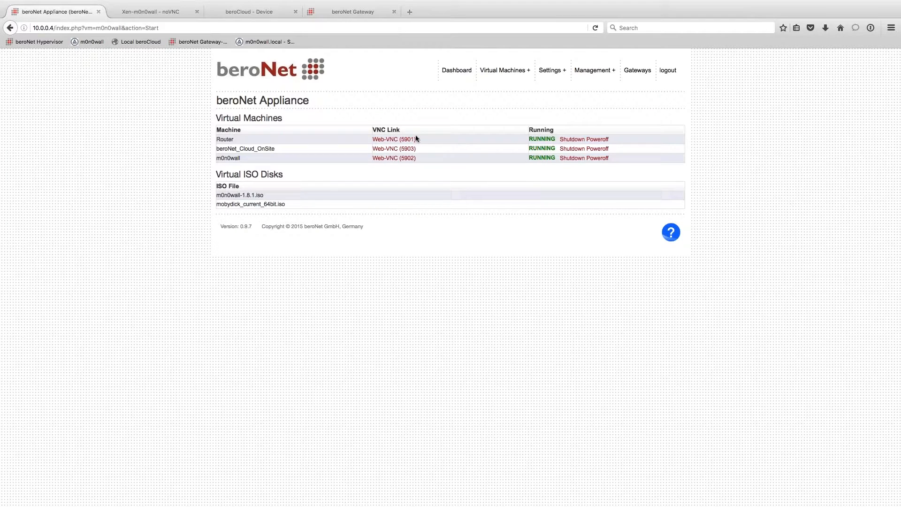
pyautogui.click(403, 140)
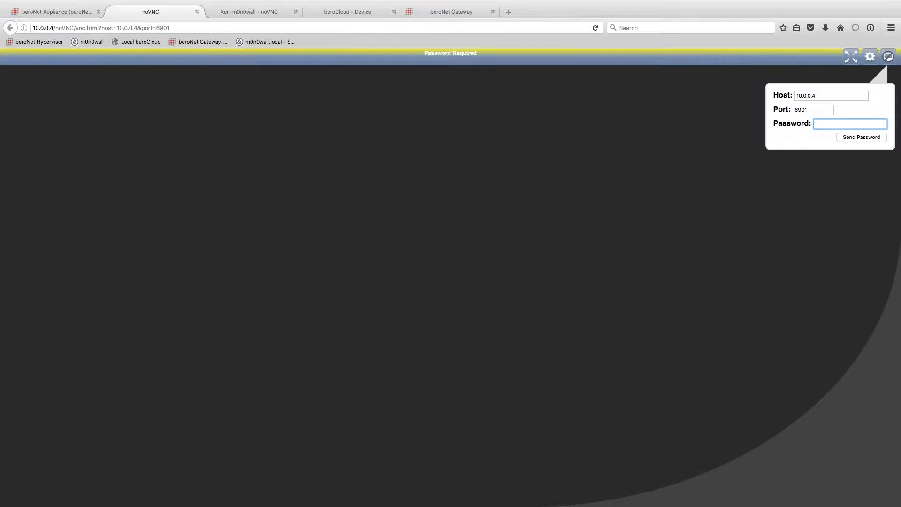
pyautogui.write('••••••••')
pyautogui.click(858, 139)
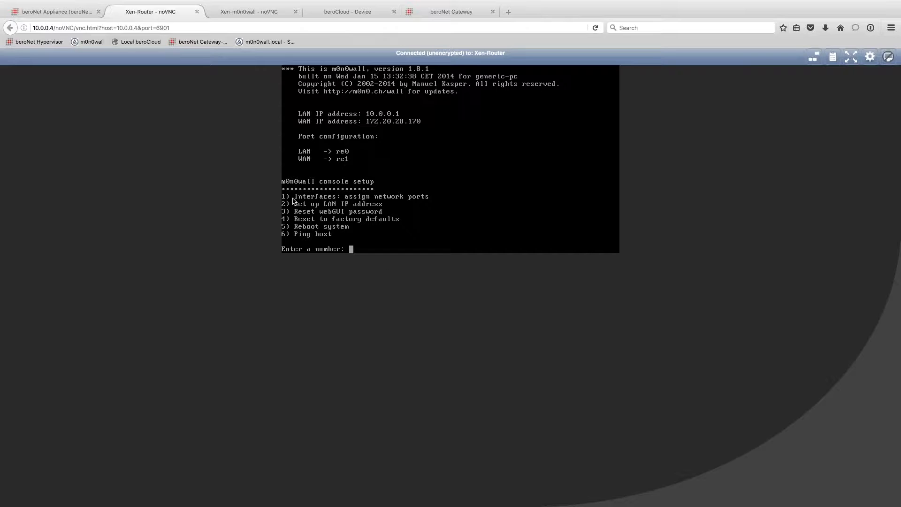
pyautogui.write('1')
pyautogui.press('BackSpace')
# - Load the router webGUI at 10.0.0.1 and check the LAN IP 10.0.0.1
pyautogui.click(507, 12)
pyautogui.write('10.0.0.1')
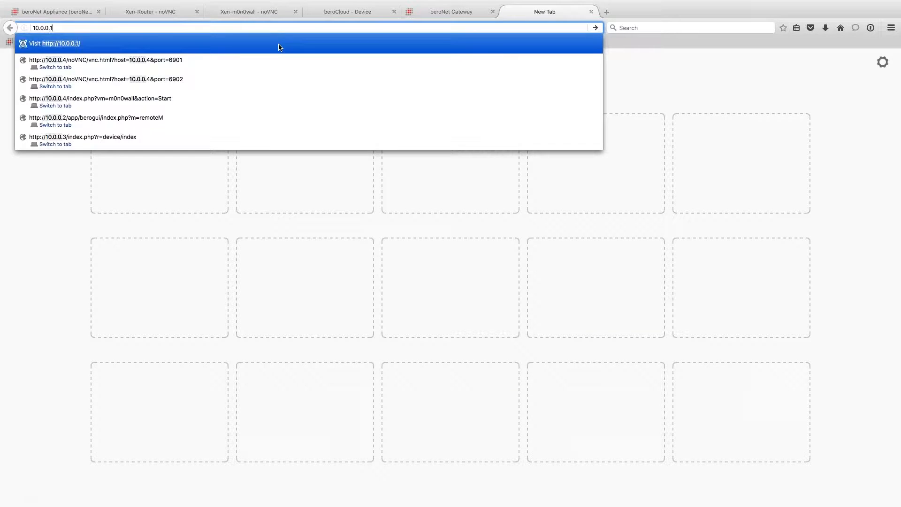
pyautogui.press('Return')
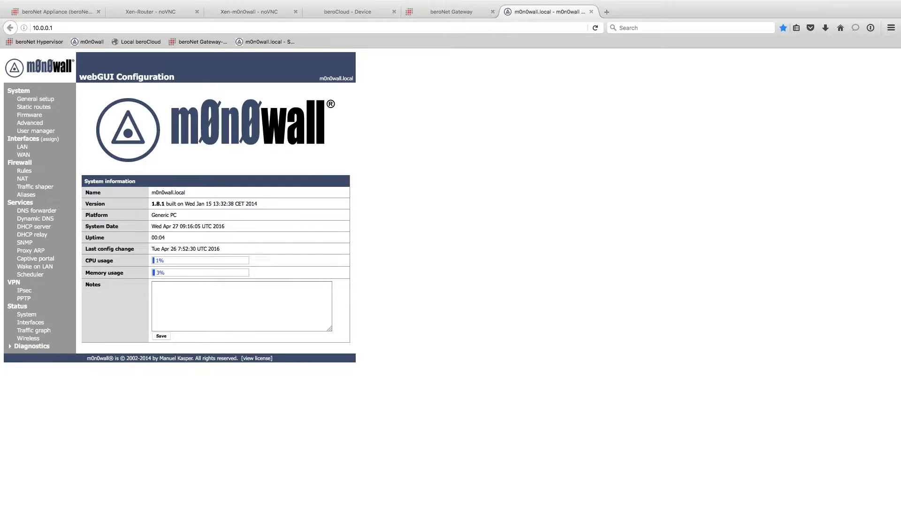
pyautogui.click(31, 146)
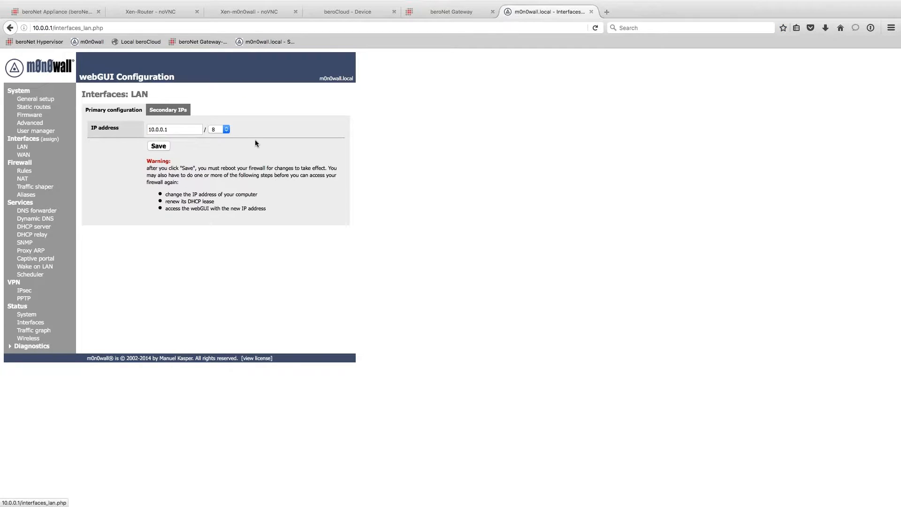
pyautogui.moveTo(182, 128); pyautogui.dragTo(139, 128)
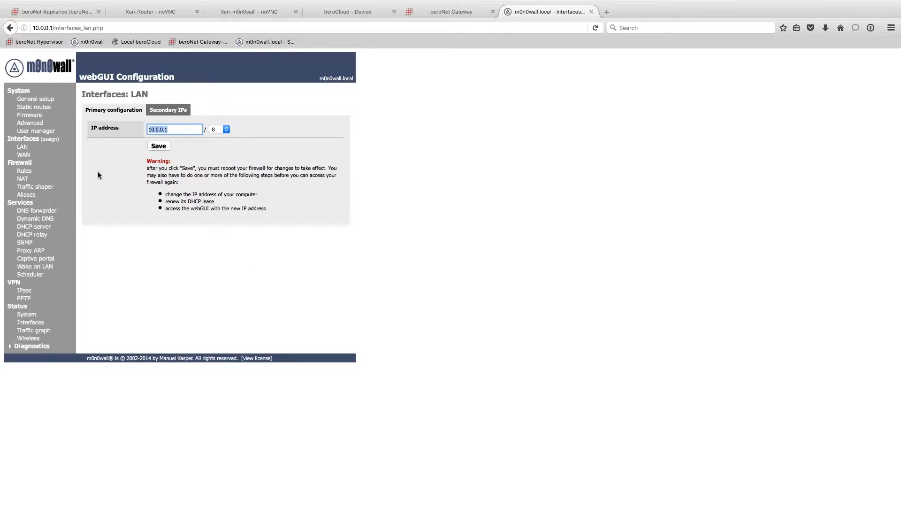
# - Review the WAN (static 172.20.28.170/16, gateway 172.20.0.16), DHCP server and DHCP relay pages
pyautogui.click(22, 155)
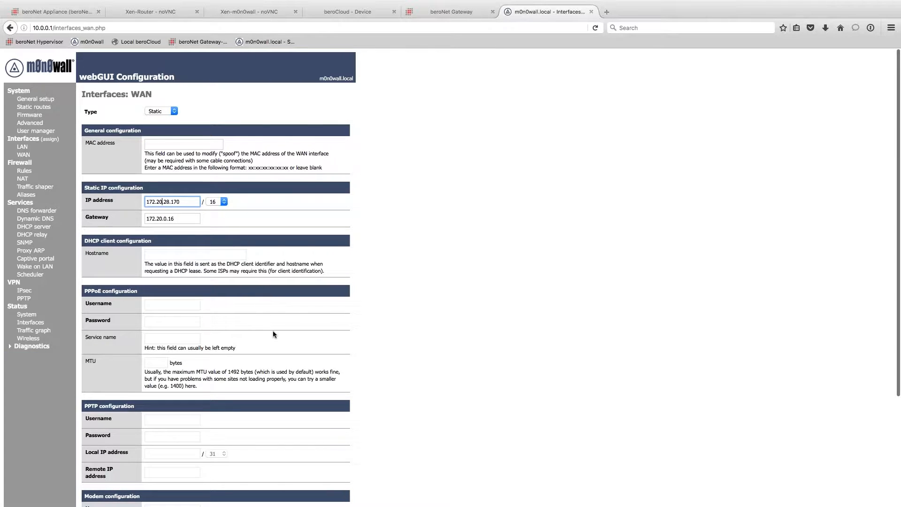
pyautogui.scroll(-3, 530, 435)
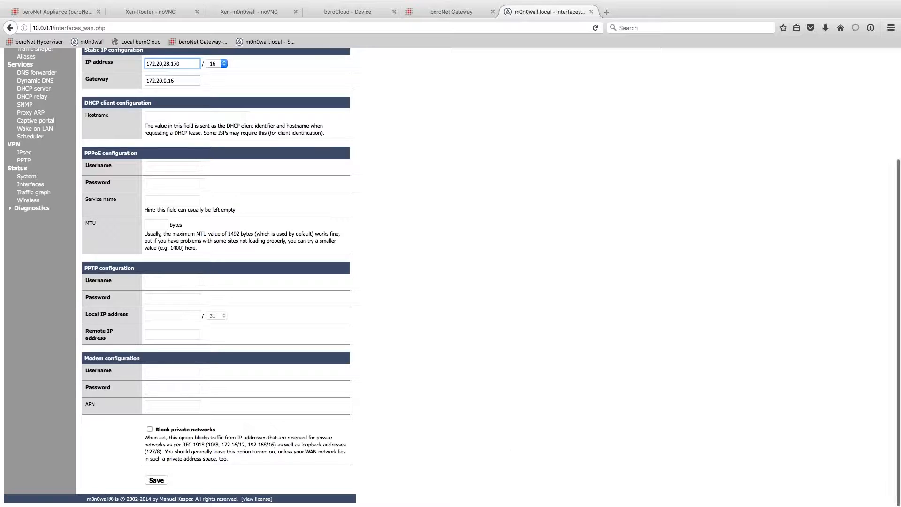
pyautogui.click(219, 441)
pyautogui.scroll(3, 375, 430)
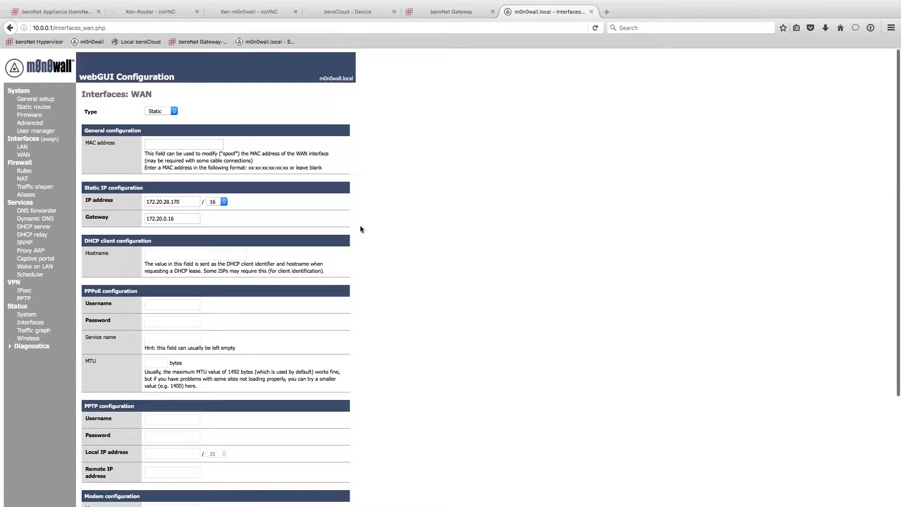
pyautogui.scroll(-3, 248, 223)
pyautogui.scroll(3, 249, 225)
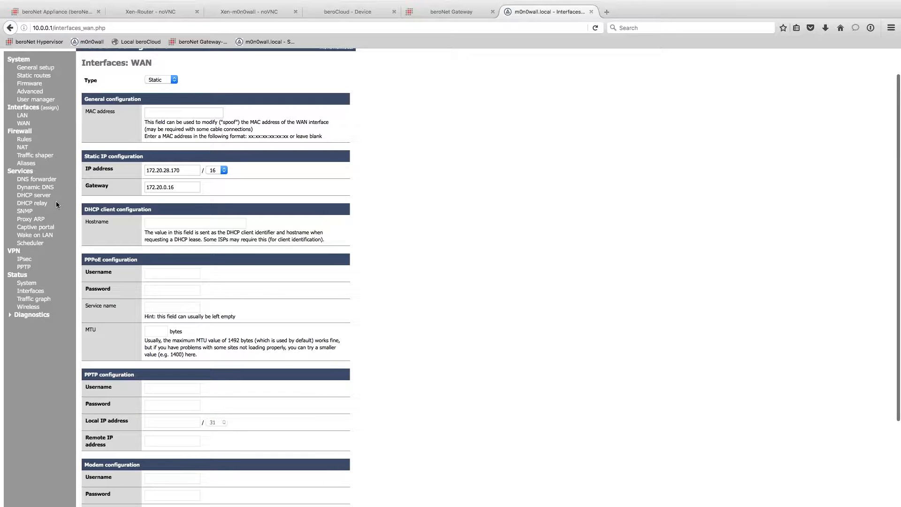
pyautogui.click(42, 196)
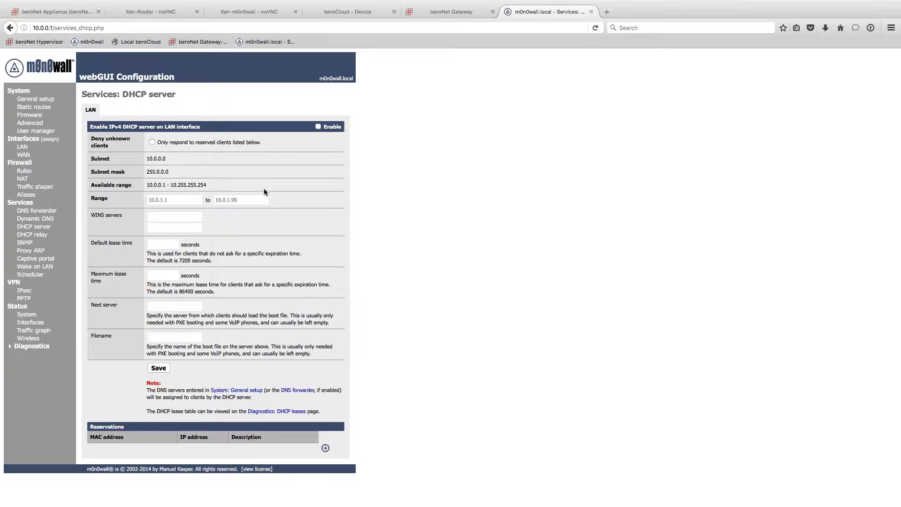
pyautogui.click(43, 235)
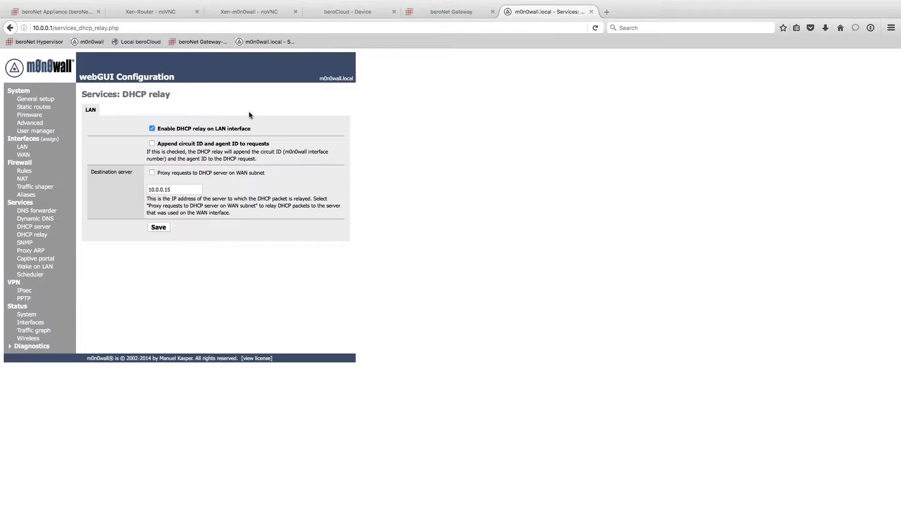
# - Confirm LAN DHCP relay is enabled toward 10.0.0.15, then close the m0n0wall tab
pyautogui.moveTo(266, 131); pyautogui.dragTo(143, 129)
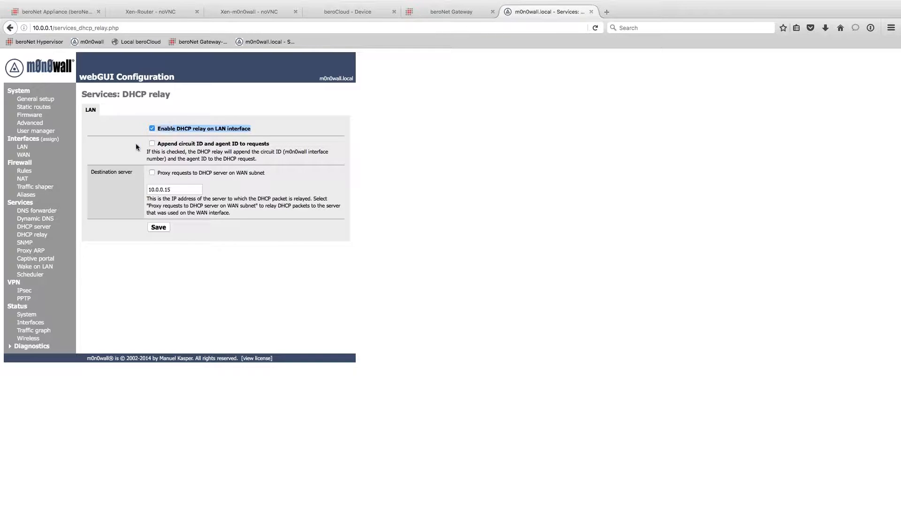
pyautogui.click(263, 190)
pyautogui.moveTo(194, 188); pyautogui.dragTo(136, 187)
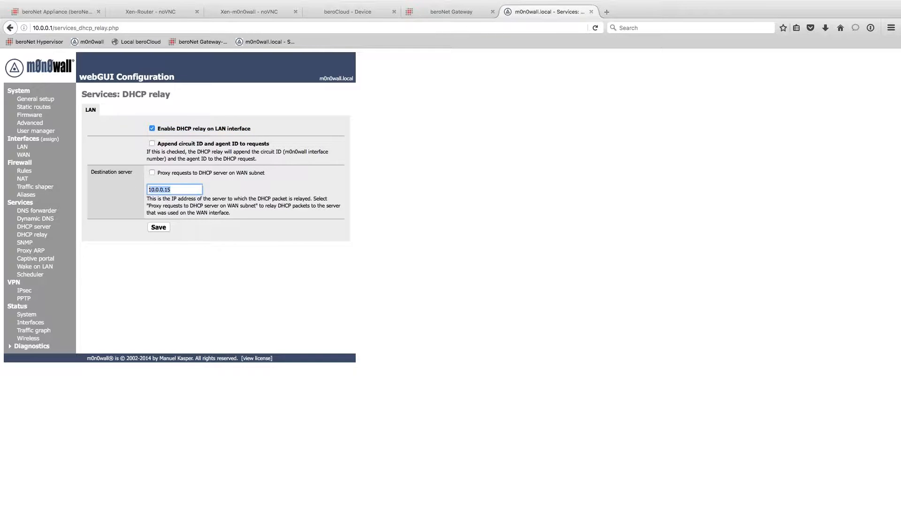
pyautogui.click(172, 262)
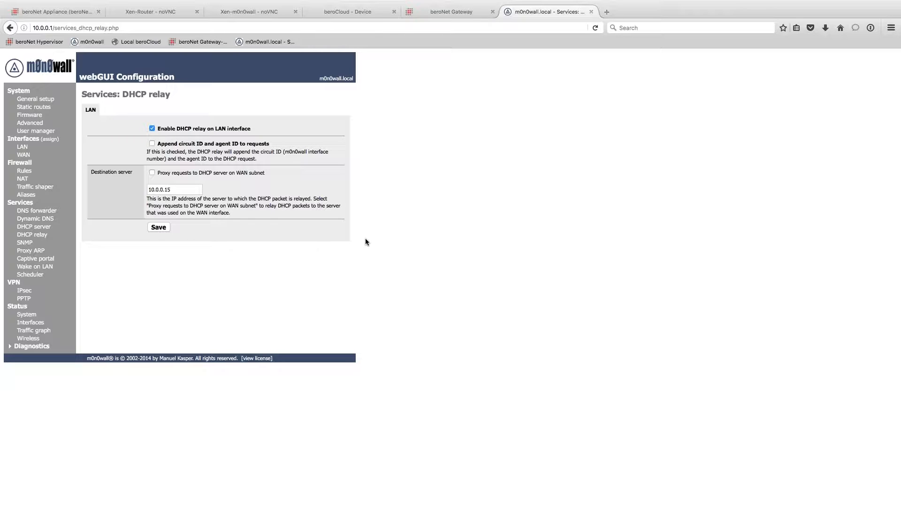
pyautogui.click(591, 12)
# - Delete the m0n0wall VM from Manage VMs and confirm
pyautogui.click(52, 13)
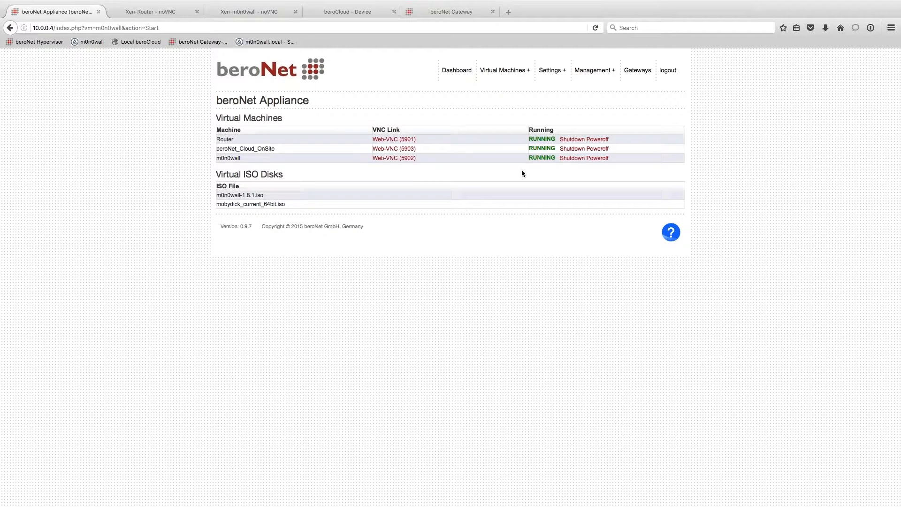
pyautogui.moveTo(507, 75)
pyautogui.click(500, 90)
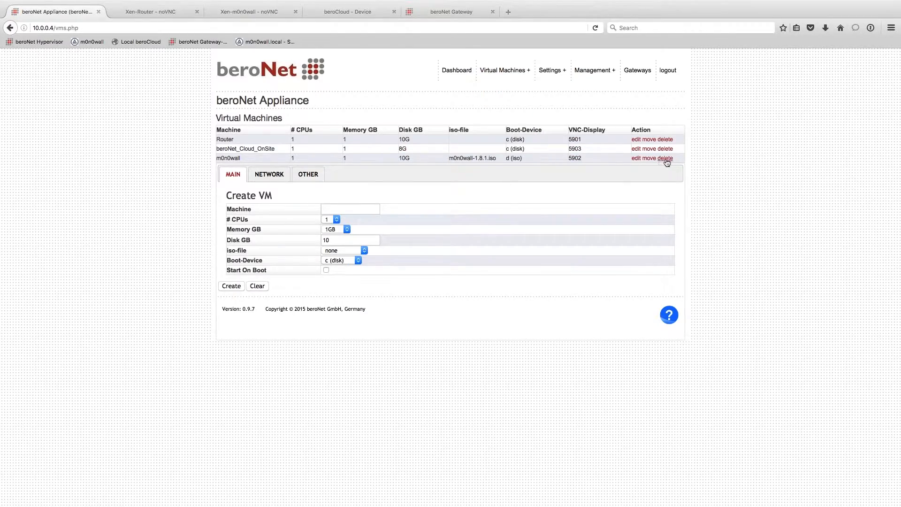
pyautogui.click(666, 158)
pyautogui.click(478, 233)
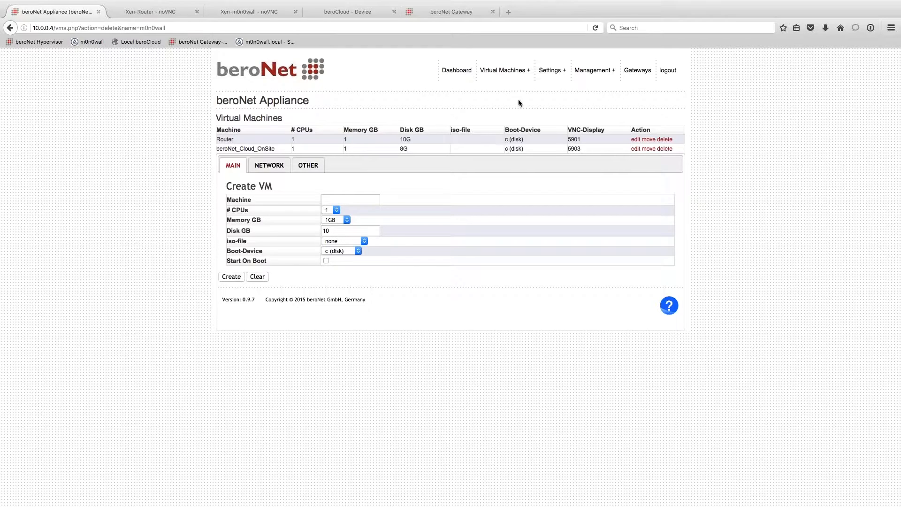
# - Browse the beroNet Market, then go back to Manage VMs
pyautogui.moveTo(511, 70)
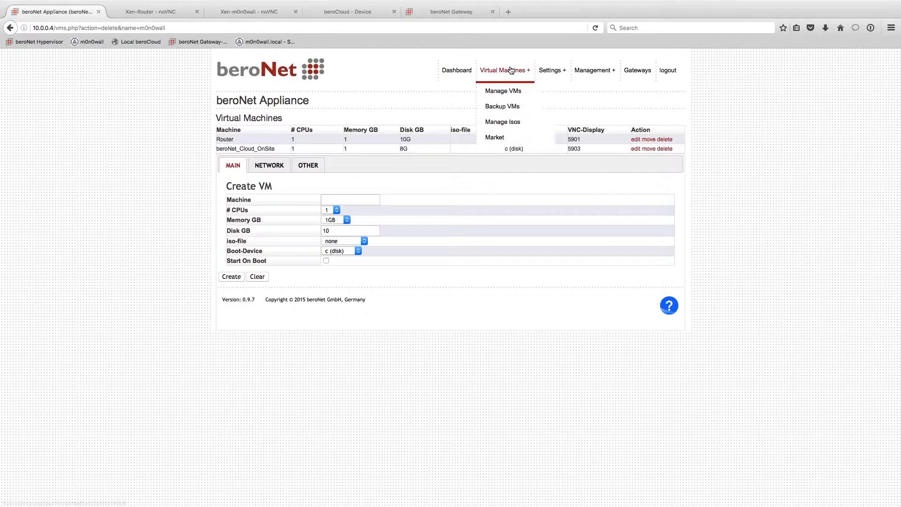
pyautogui.click(505, 138)
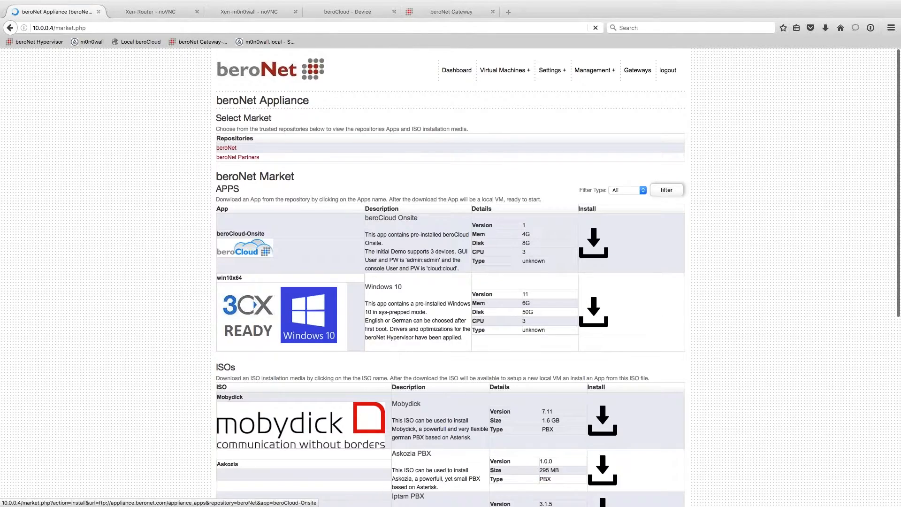
pyautogui.scroll(-3, 643, 323)
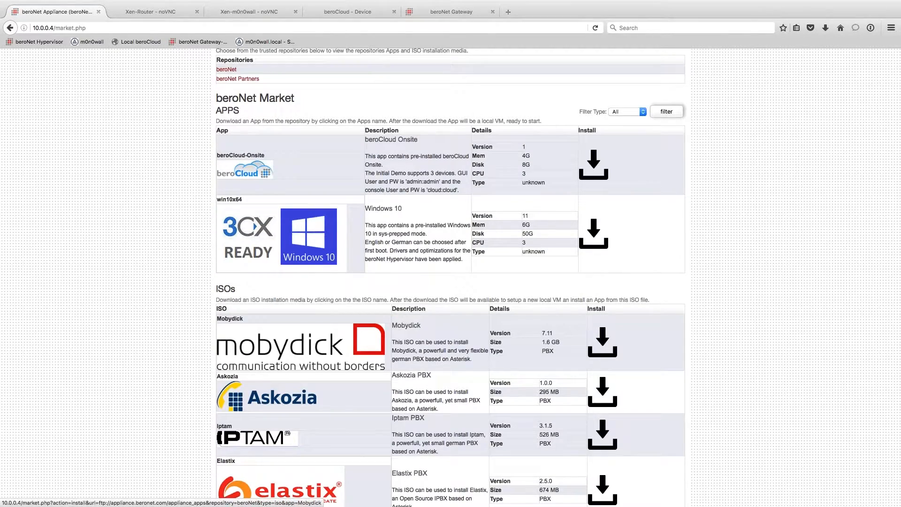
pyautogui.scroll(3, 602, 342)
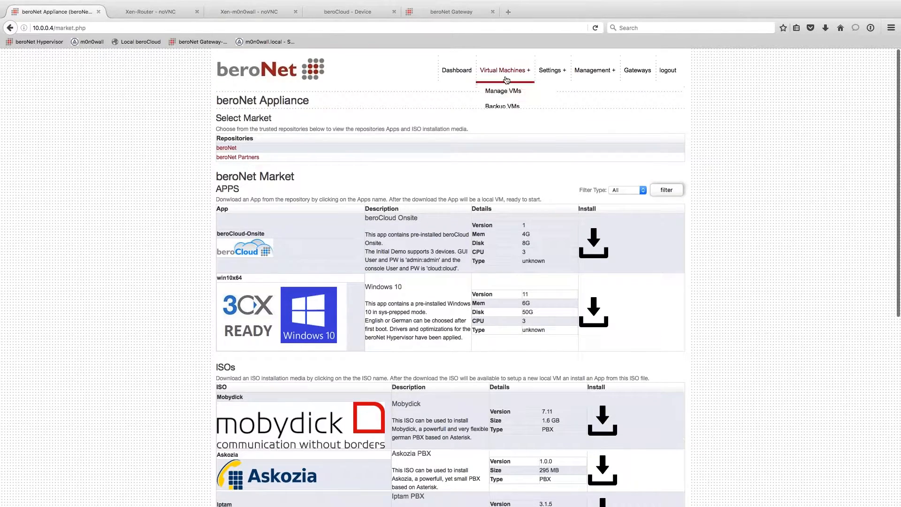
pyautogui.click(503, 90)
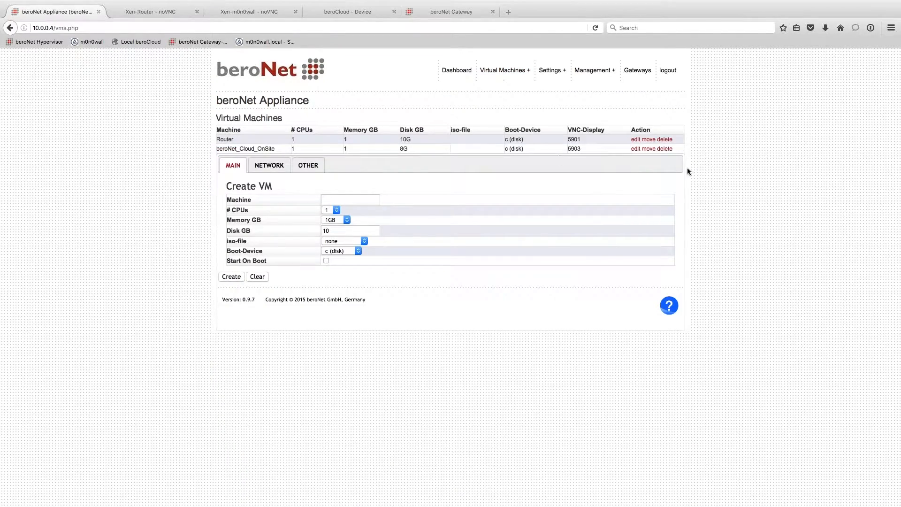
# - Name the new VM mobydick and give it 3 CPUs
pyautogui.click(337, 199)
pyautogui.write('mobydick')
pyautogui.click(398, 259)
pyautogui.click(337, 209)
pyautogui.click(332, 234)
pyautogui.click(330, 210)
pyautogui.click(331, 233)
pyautogui.moveTo(249, 210); pyautogui.dragTo(226, 210)
pyautogui.tripleClick(242, 220)
pyautogui.click(300, 216)
# - Give the mobydick VM 5 GB memory and a 50 GB disk
pyautogui.click(346, 220)
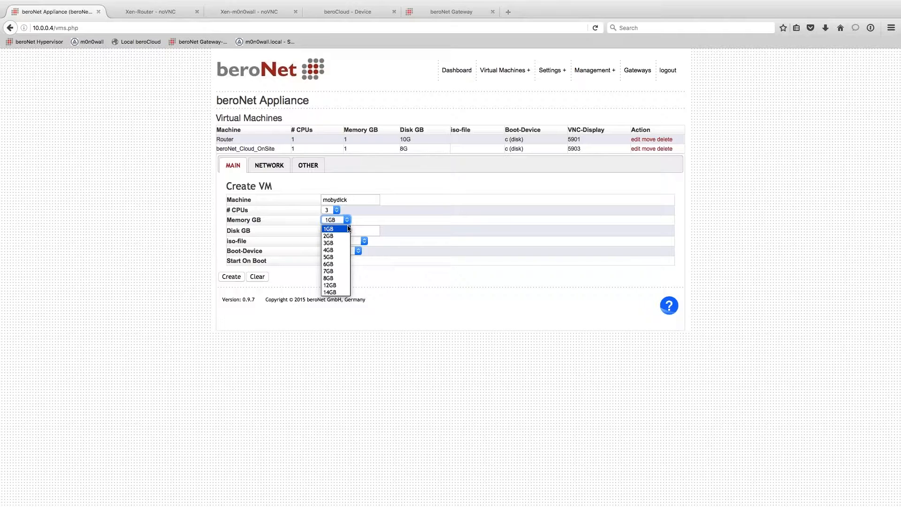
pyautogui.click(338, 258)
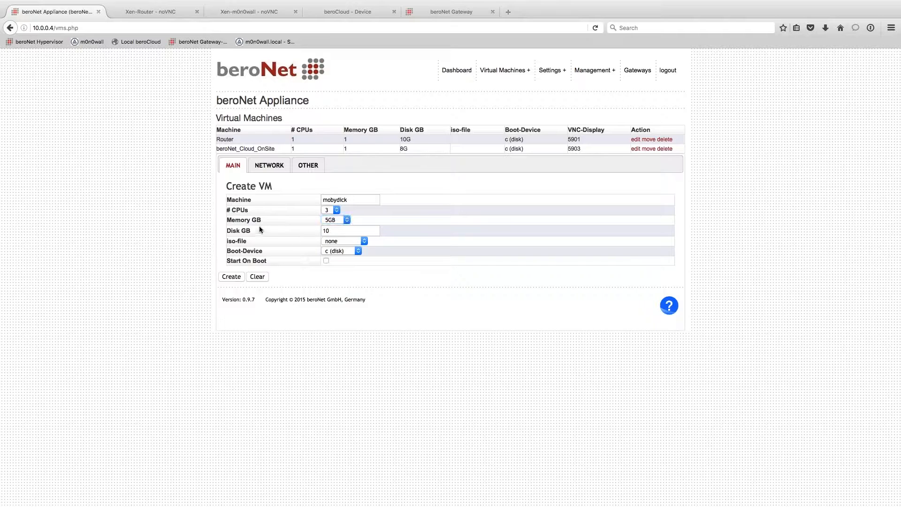
pyautogui.press('Tab')
pyautogui.write('50')
# - Attach mobydick_current_64bit.iso, boot from the ISO, and enable Start On Boot
pyautogui.click(347, 241)
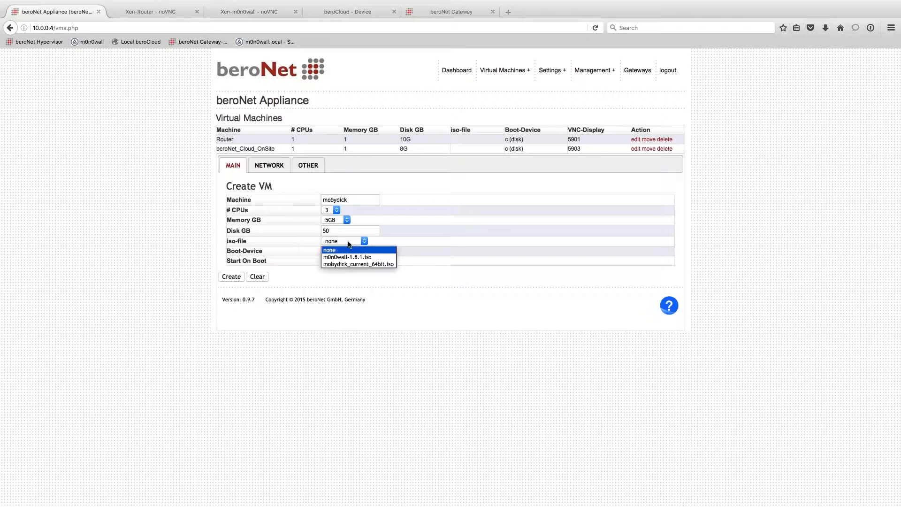
pyautogui.click(358, 265)
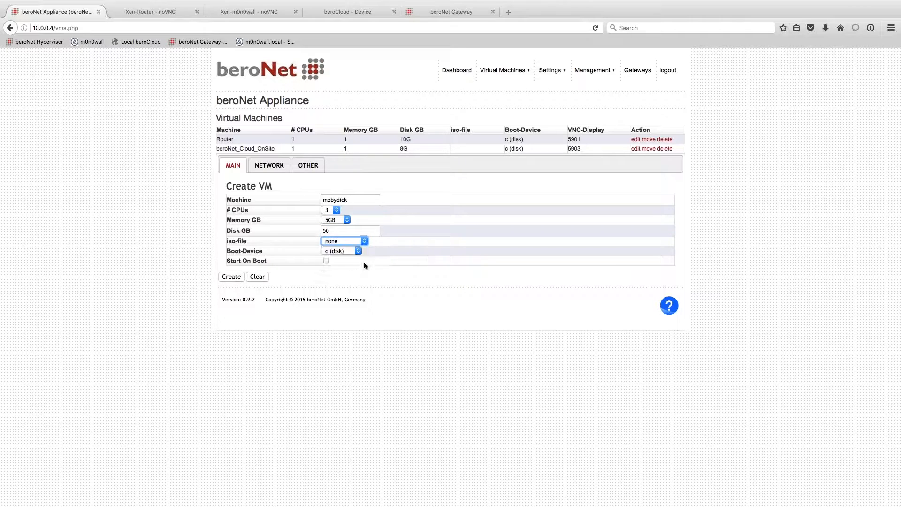
pyautogui.click(336, 252)
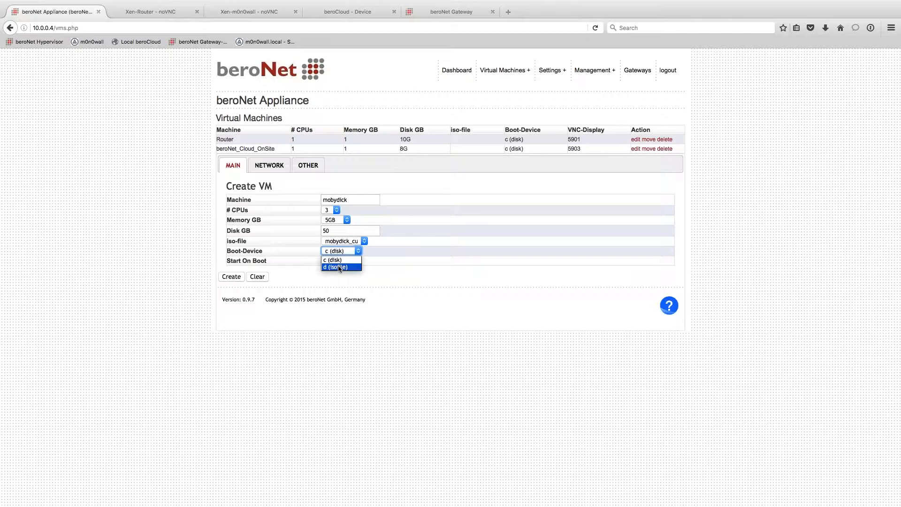
pyautogui.click(455, 272)
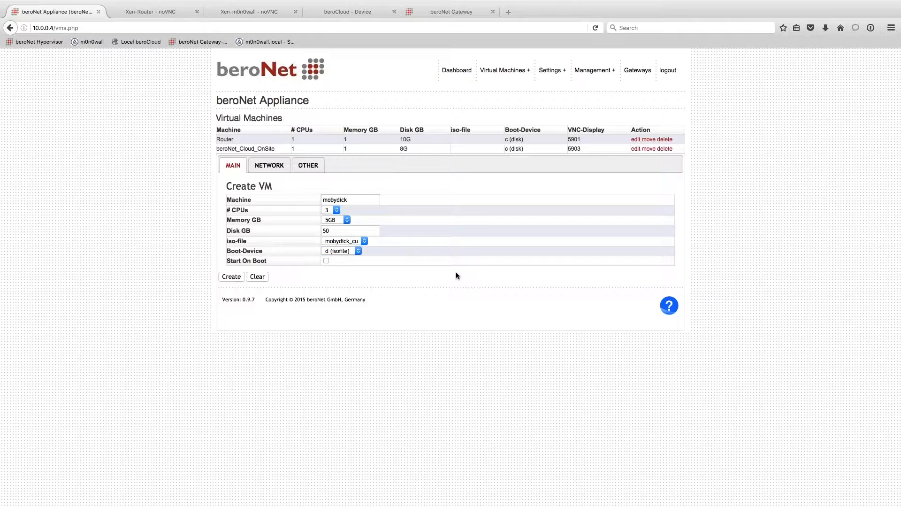
pyautogui.click(326, 261)
pyautogui.moveTo(283, 258); pyautogui.dragTo(226, 260)
pyautogui.click(280, 255)
# - Set VNC display 5902, create the mobydick VM, and return to the dashboard
pyautogui.click(277, 169)
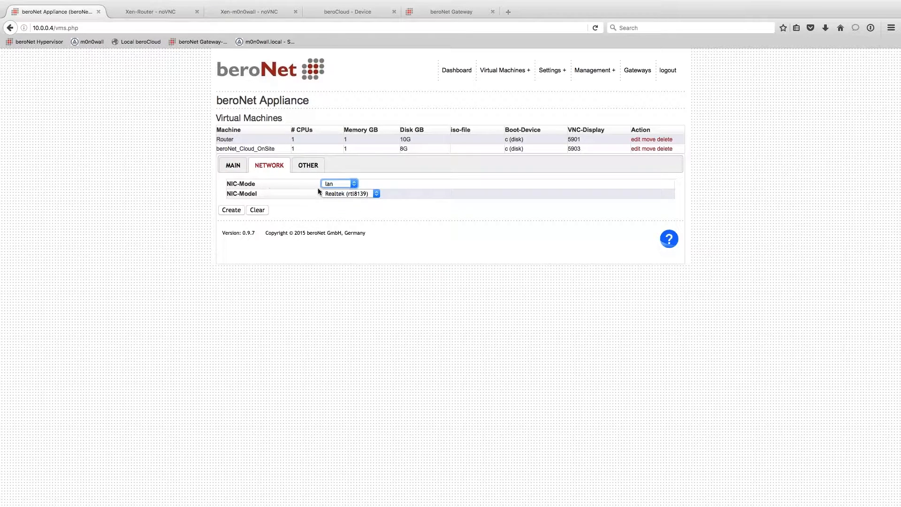
pyautogui.click(315, 168)
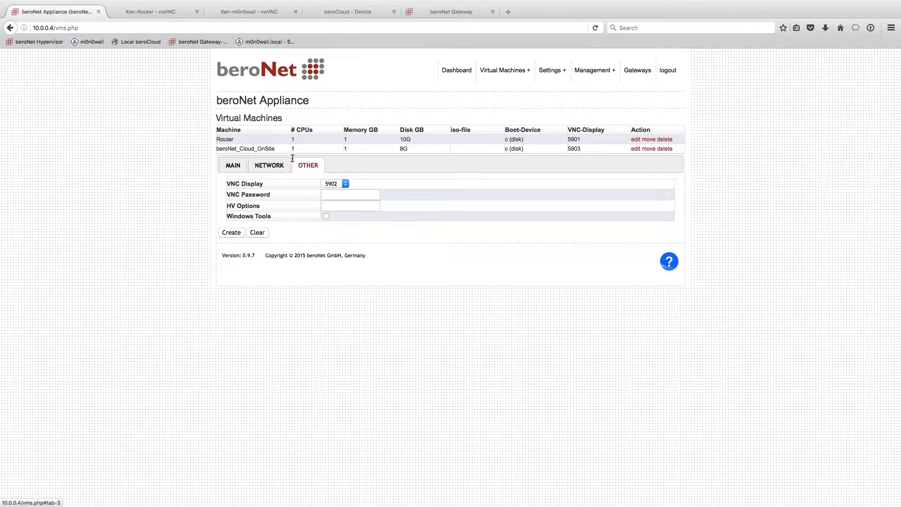
pyautogui.click(345, 184)
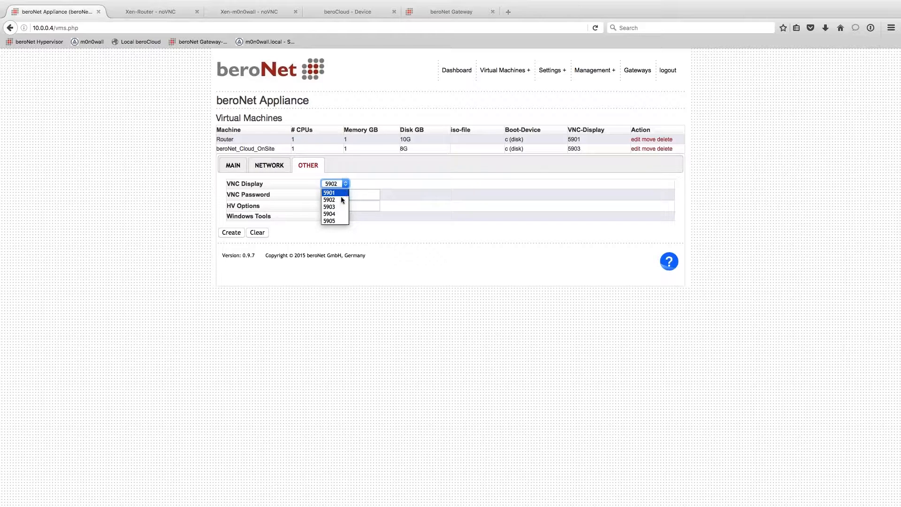
pyautogui.click(342, 202)
pyautogui.press('Tab')
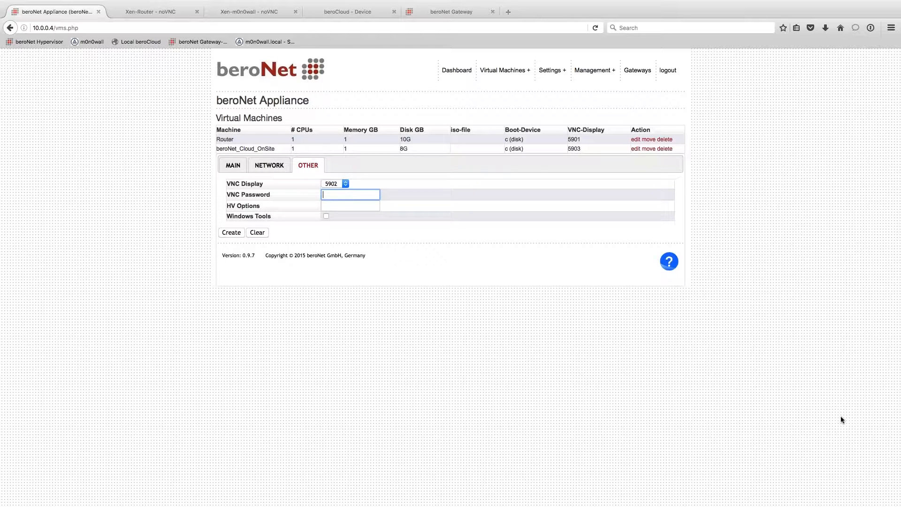
pyautogui.click(232, 233)
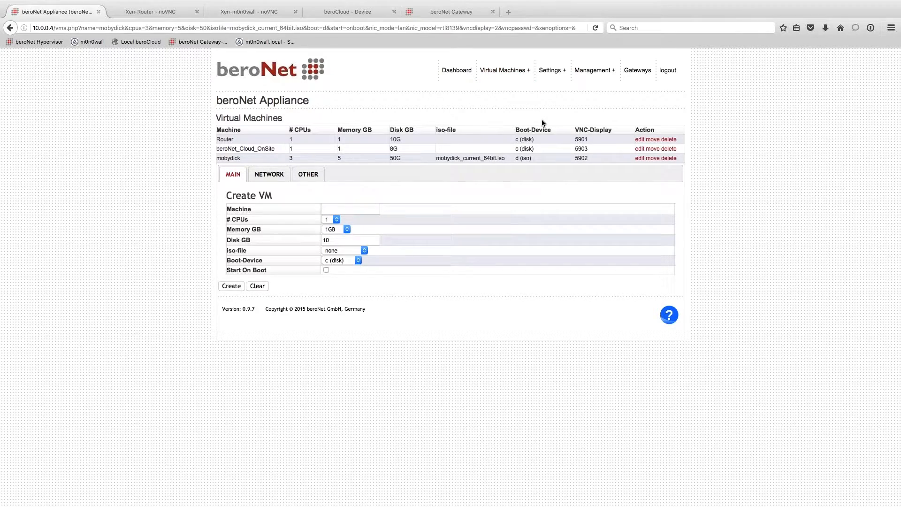
pyautogui.click(458, 70)
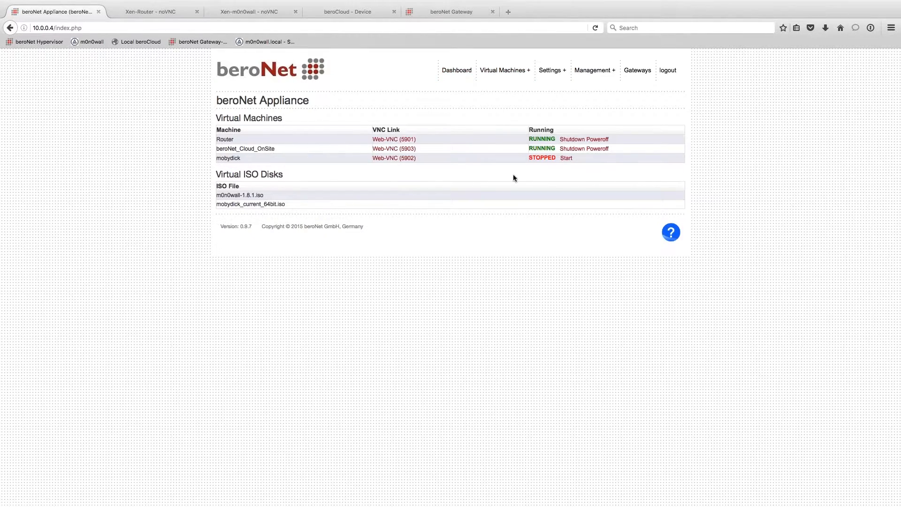
# - Start the mobydick VM and connect to its Web-VNC console on port 5902
pyautogui.click(566, 158)
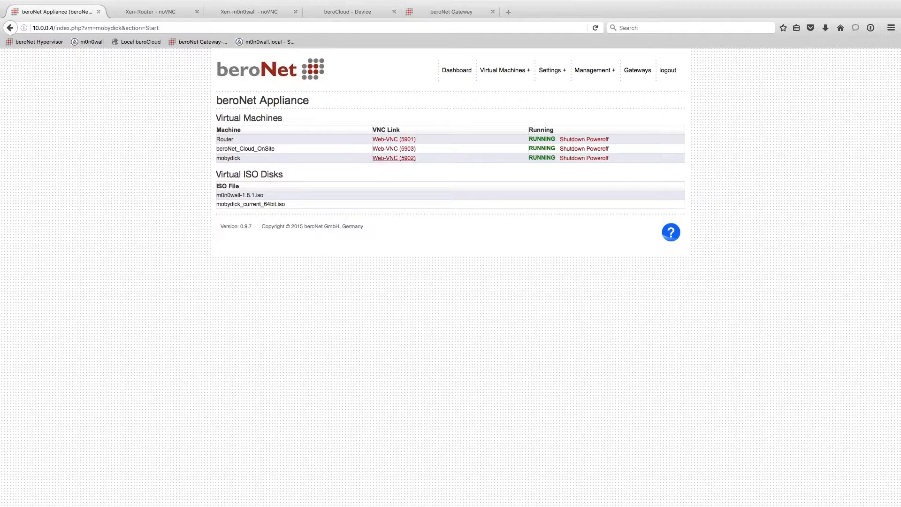
pyautogui.click(395, 158)
pyautogui.click(858, 136)
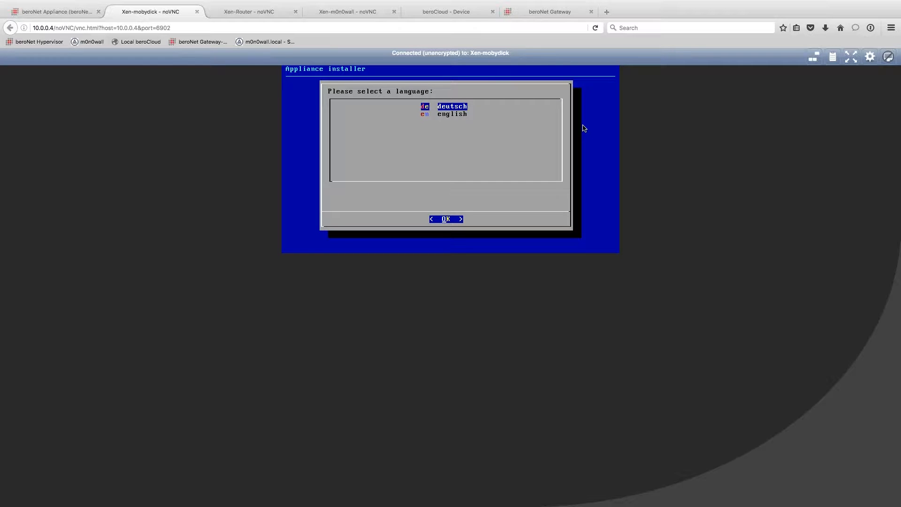
# - Choose English, accept the GTC, and install onto disk xvda, confirming the data wipe
pyautogui.press('Down')
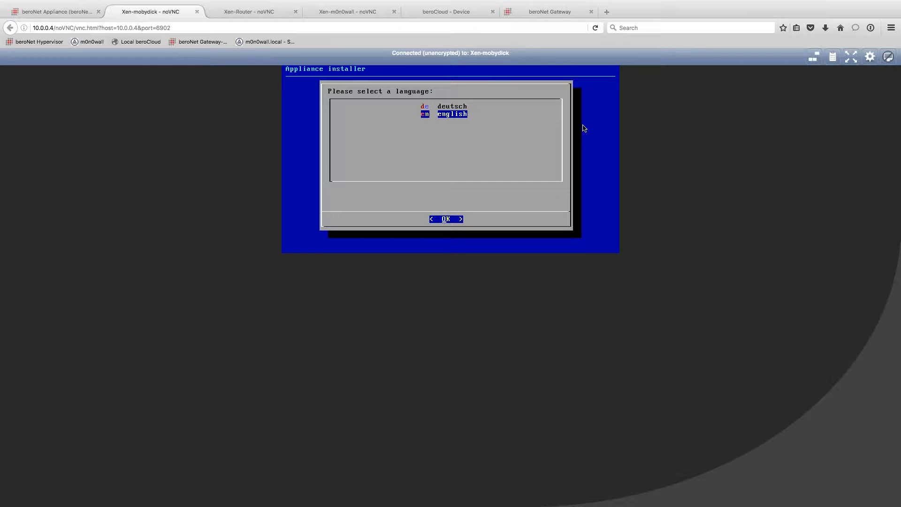
pyautogui.press('Return')
pyautogui.press('Down')
pyautogui.press('Down')
pyautogui.press('Down')
pyautogui.press('Down')
pyautogui.press('Down')
pyautogui.press('Down')
pyautogui.press('Down')
pyautogui.press('Down')
pyautogui.press('Down')
pyautogui.press('Down')
pyautogui.press('Down')
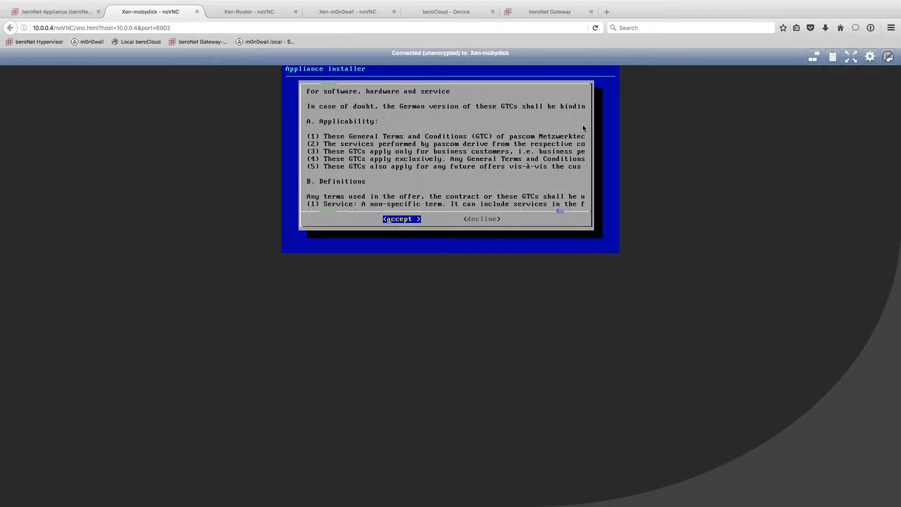
pyautogui.press('Down')
pyautogui.press('Down')
pyautogui.press('Down')
pyautogui.press('Down')
pyautogui.press('Down')
pyautogui.press('Down')
pyautogui.press('Down')
pyautogui.press('Down')
pyautogui.press('Down')
pyautogui.press('Down')
pyautogui.press('Down')
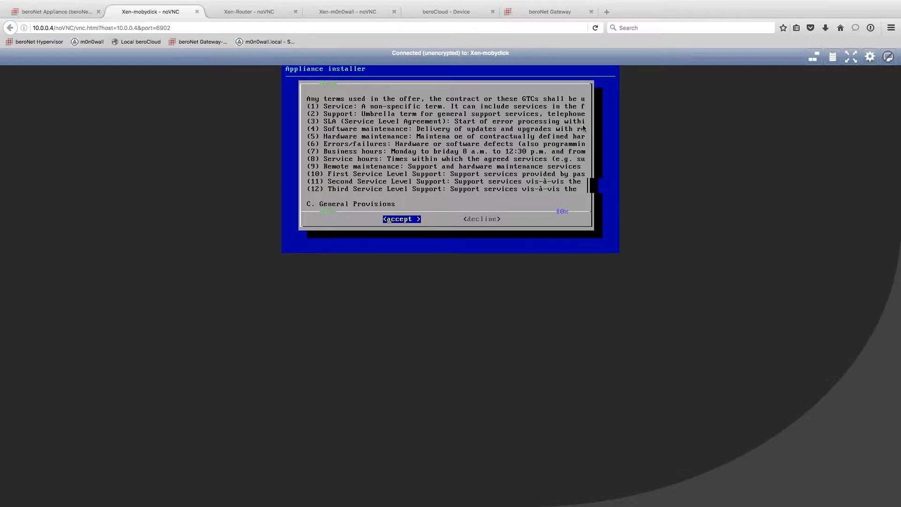
pyautogui.press('Down')
pyautogui.press('Down')
pyautogui.press('Down')
pyautogui.press('Down')
pyautogui.press('Down')
pyautogui.press('Down')
pyautogui.press('Down')
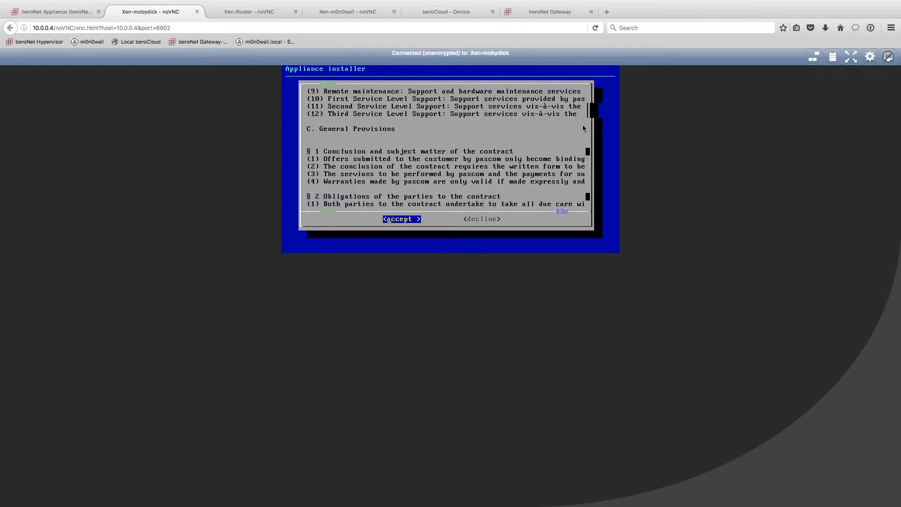
pyautogui.press('Return')
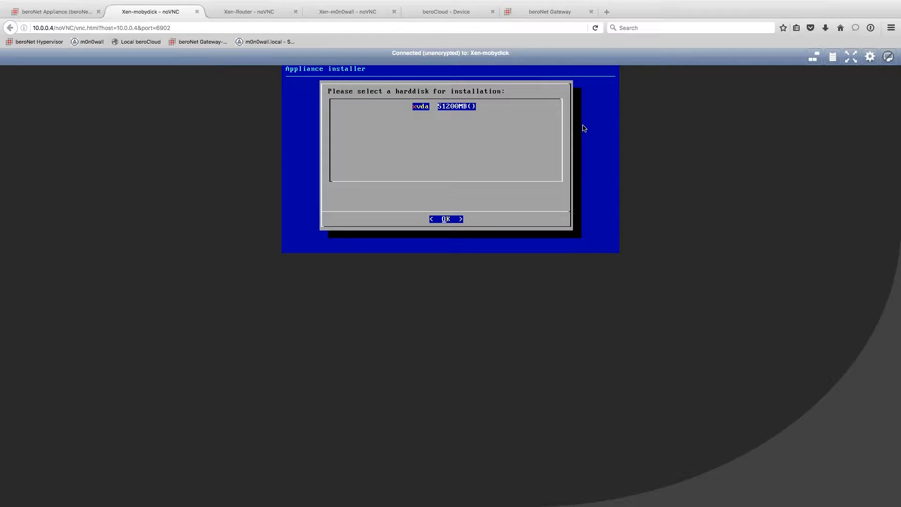
pyautogui.press('Return')
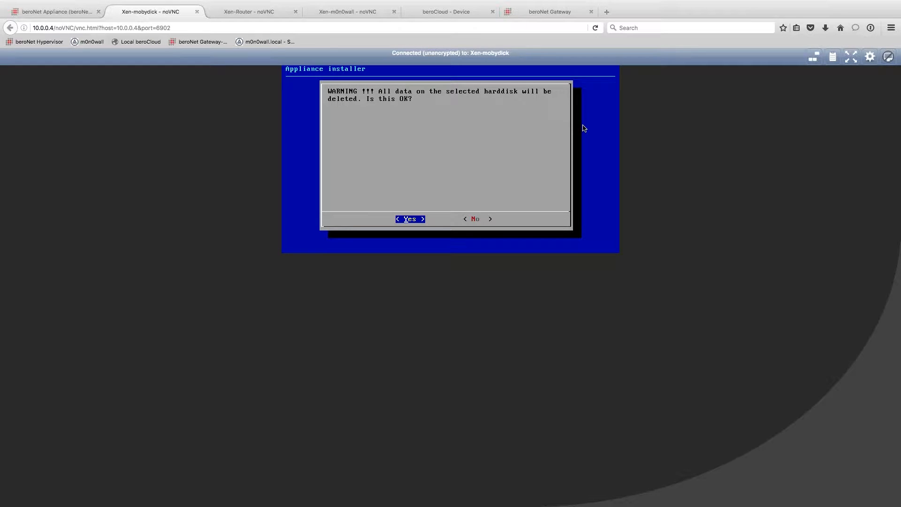
pyautogui.press('Return')
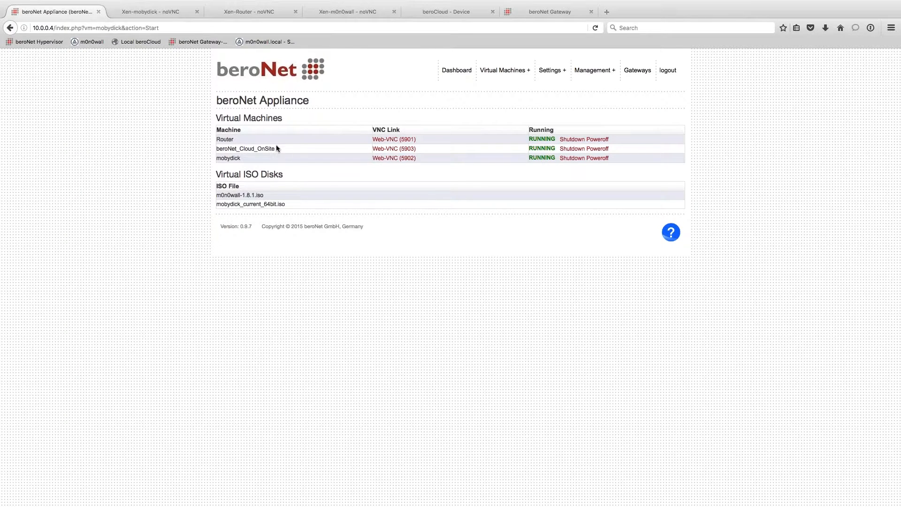
# - Bring up the Settings dropdown in the appliance's top navigation
pyautogui.moveTo(276, 148); pyautogui.dragTo(211, 148)
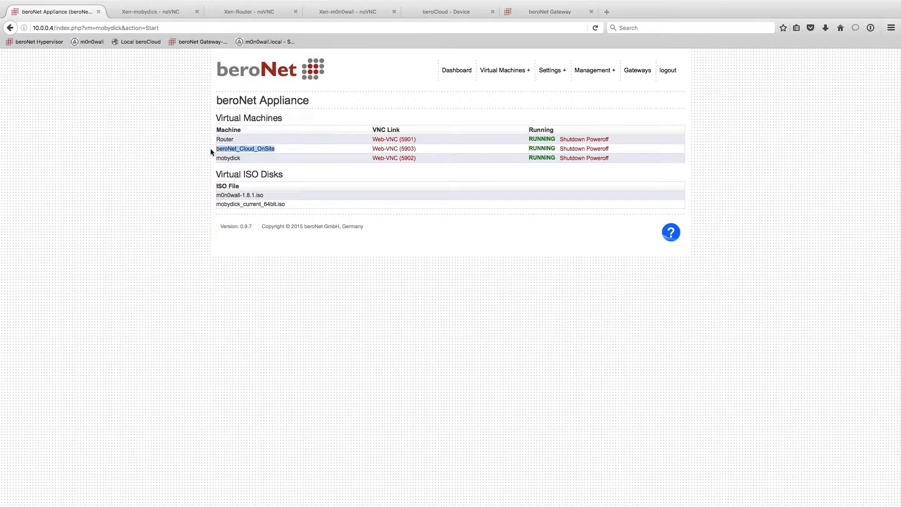
pyautogui.click(308, 149)
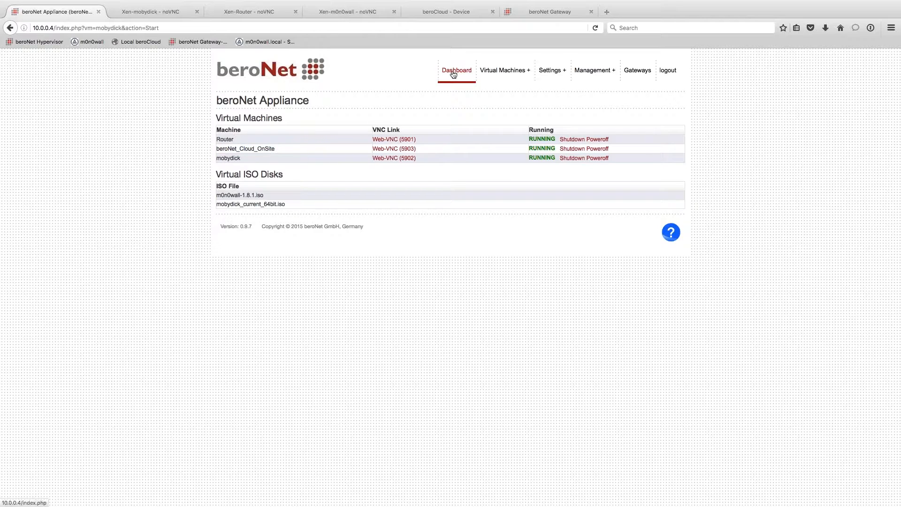
pyautogui.moveTo(519, 75)
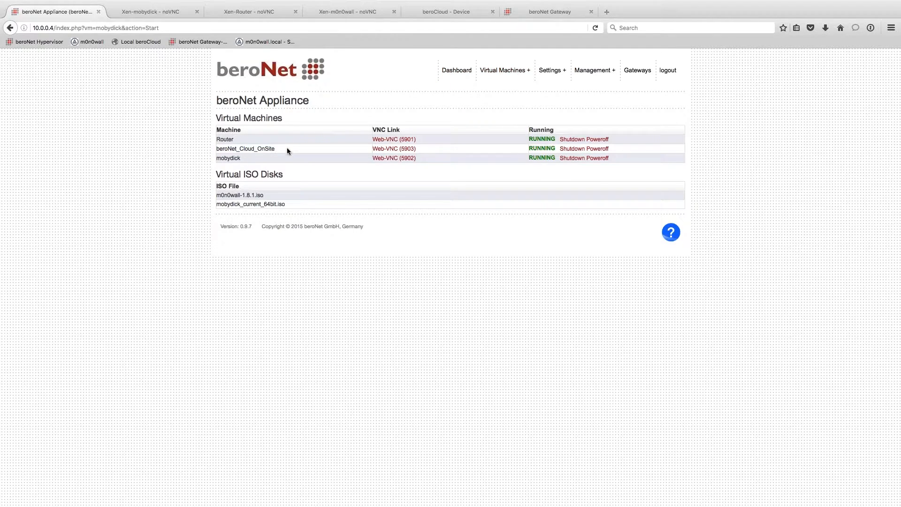
pyautogui.doubleClick(268, 148)
pyautogui.moveTo(501, 69)
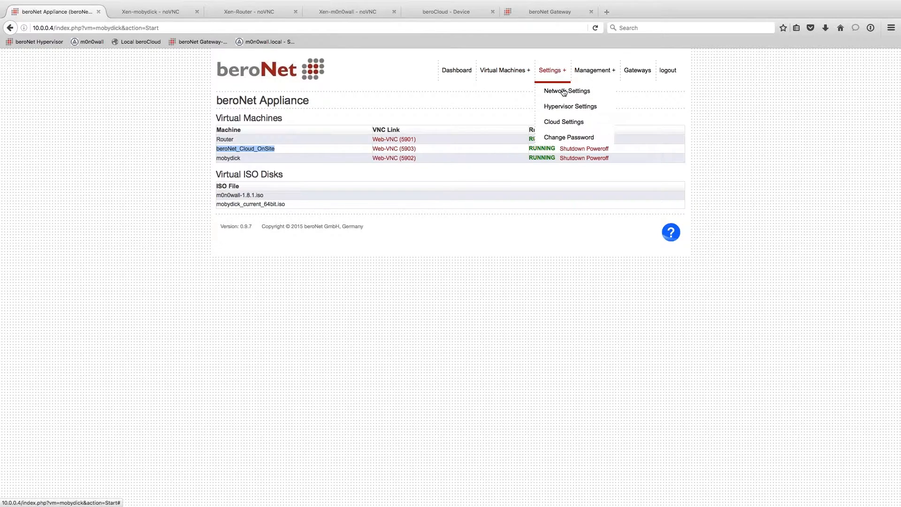
# - In Cloud Settings, set the cloud server to 10.0.0.3 with cloud communication enabled
pyautogui.click(561, 122)
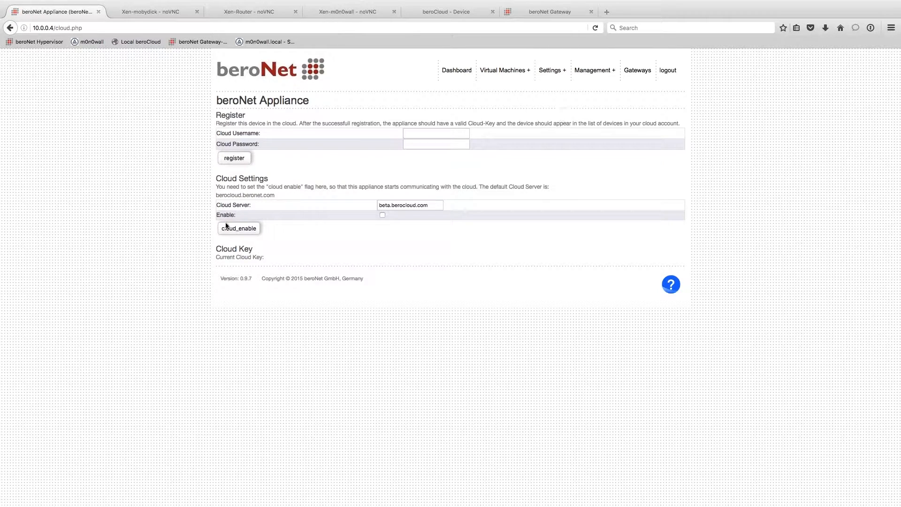
pyautogui.tripleClick(238, 205)
pyautogui.click(403, 206)
pyautogui.tripleClick(412, 210)
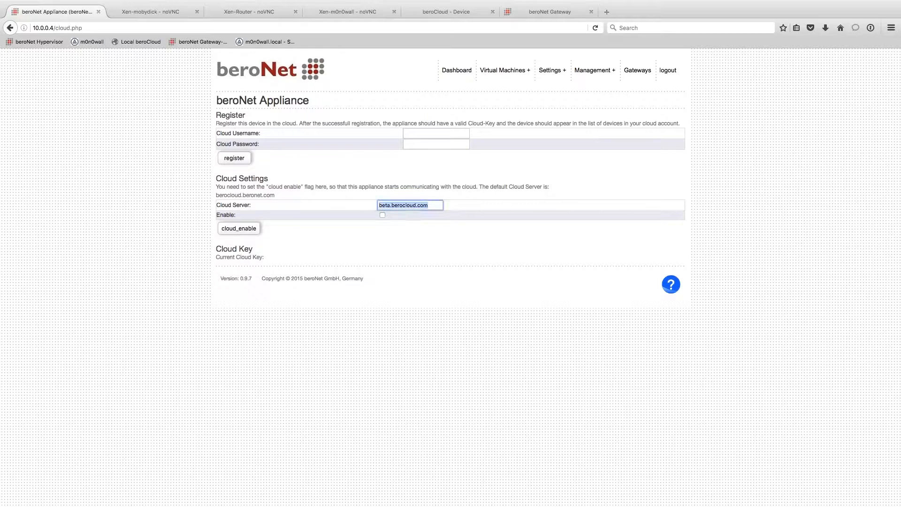
pyautogui.write('10.0.0.3')
pyautogui.click(374, 230)
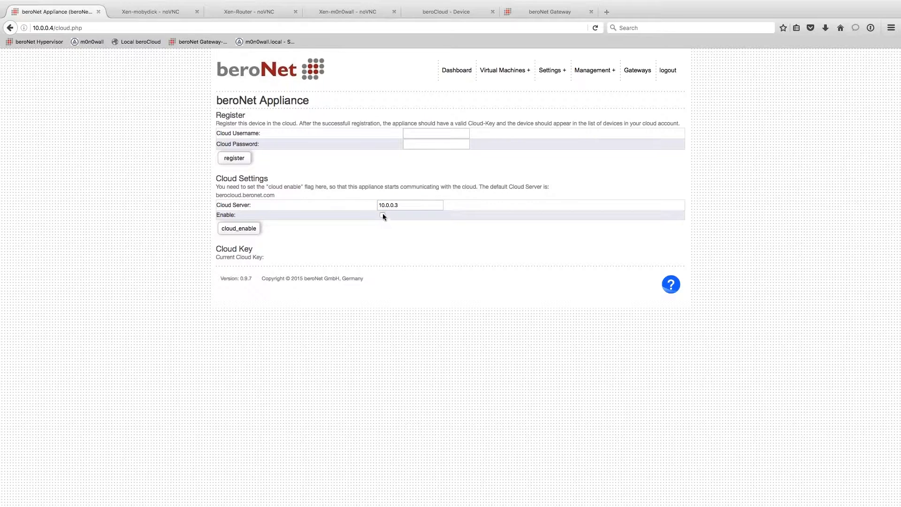
pyautogui.click(383, 216)
pyautogui.click(238, 228)
pyautogui.tripleClick(421, 207)
pyautogui.write('10.0.03')
pyautogui.press('BackSpace')
pyautogui.write('.3')
pyautogui.click(224, 228)
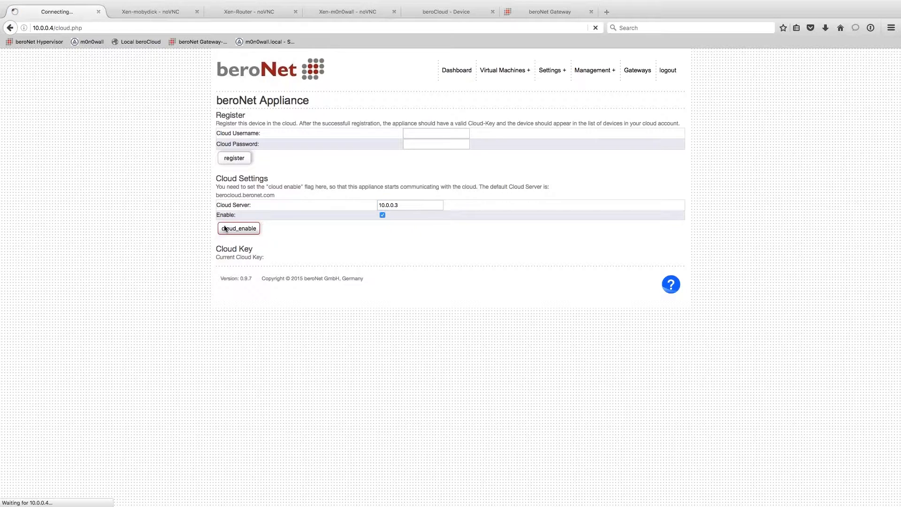
# - Enter the cloud username and password and register the appliance with the cloud
pyautogui.click(423, 140)
pyautogui.click(412, 133)
pyautogui.write('admin')
pyautogui.press('Tab')
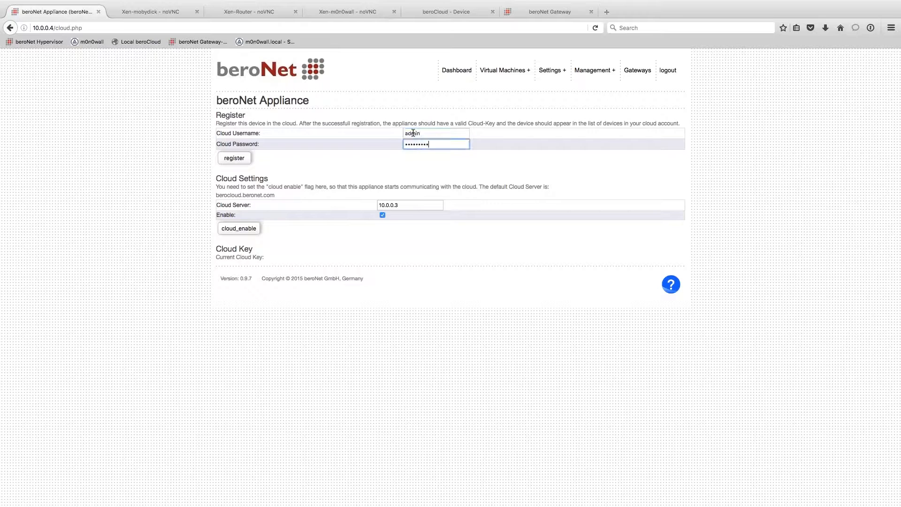
pyautogui.write('min')
pyautogui.press('super+a')
pyautogui.write('admin')
pyautogui.click(319, 156)
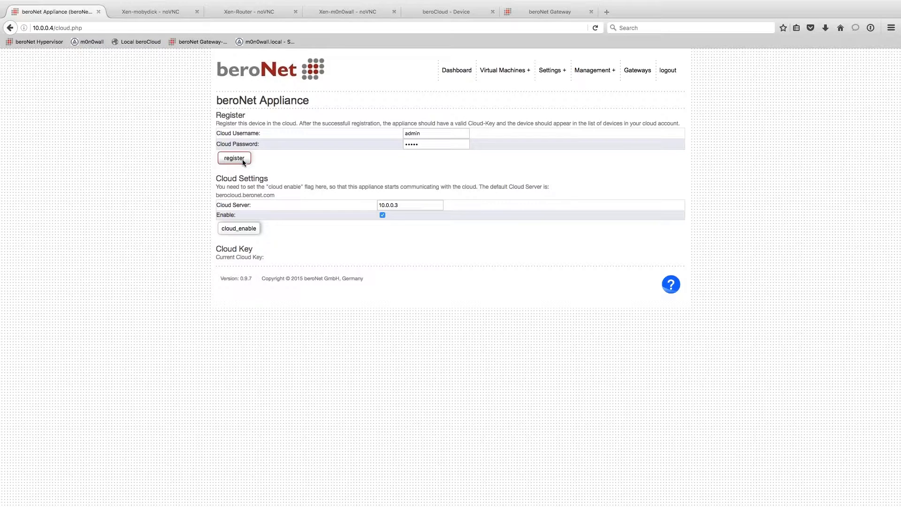
pyautogui.click(243, 159)
pyautogui.click(159, 17)
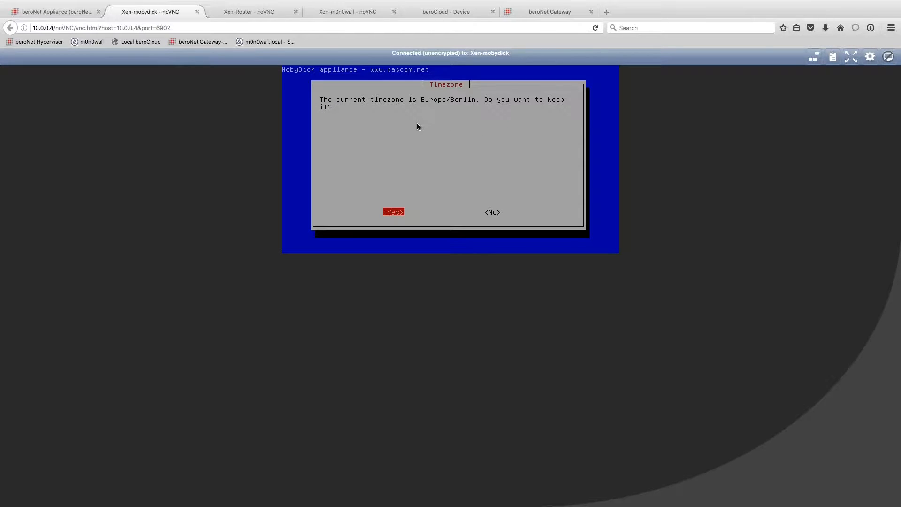
# - Keep the Europe/Berlin timezone and set and confirm the system password
pyautogui.press('Return')
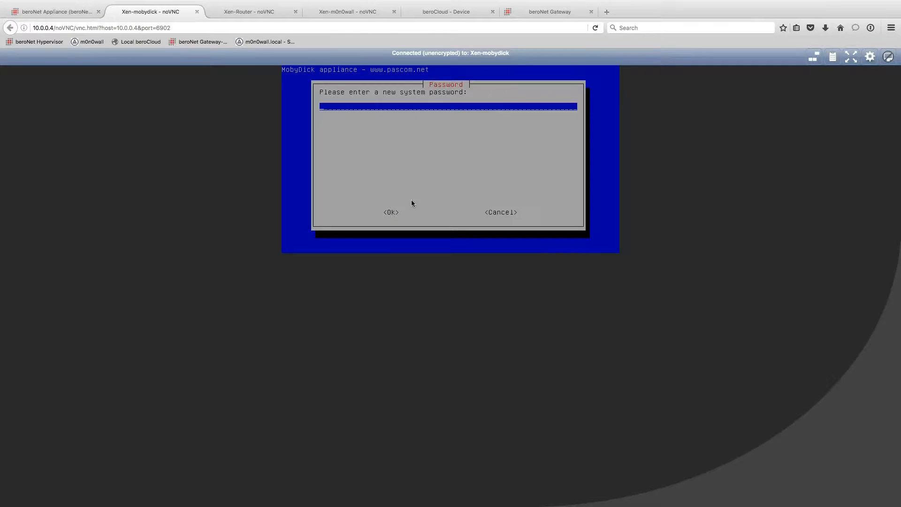
pyautogui.write('********')
pyautogui.press('Return')
pyautogui.write('********')
pyautogui.press('Return')
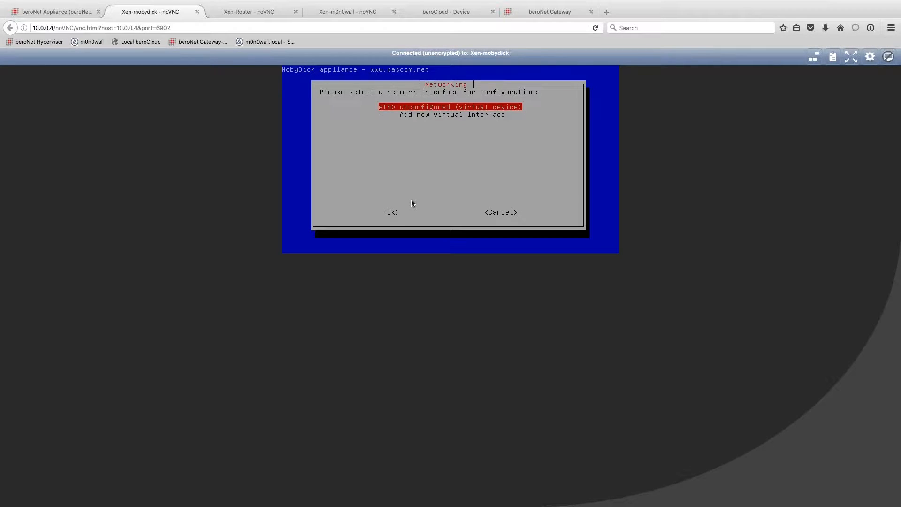
# - Give eth0 a static 10.0.0 address, netmask 255.255.255.0 and gateway 10.0.0.1
pyautogui.press('Return')
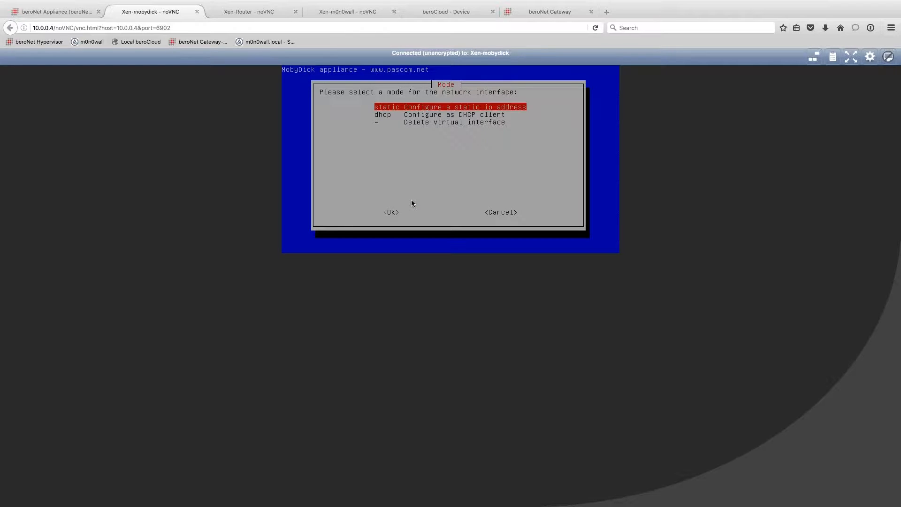
pyautogui.press('Return')
pyautogui.write('10.')
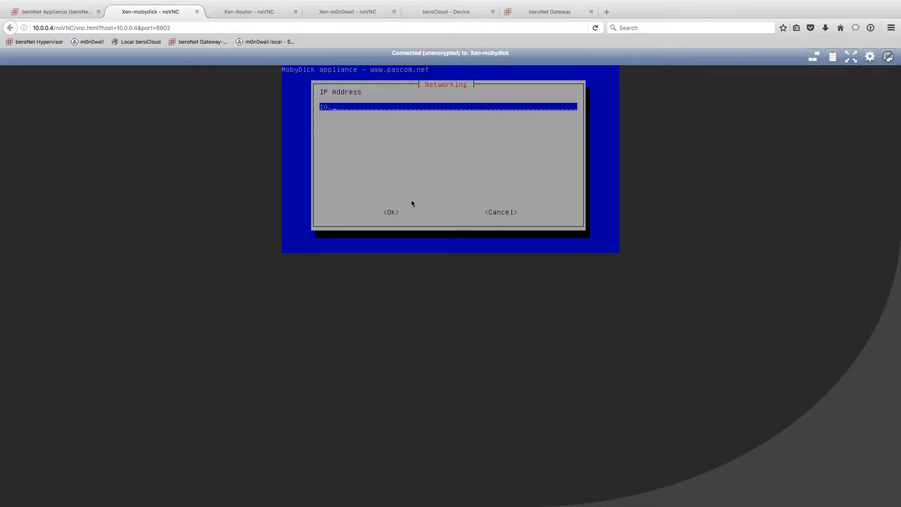
pyautogui.write('0.0')
pyautogui.press('Return')
pyautogui.write('255.255.255.0')
pyautogui.press('Return')
pyautogui.write('10.0.0.')
pyautogui.press('Return')
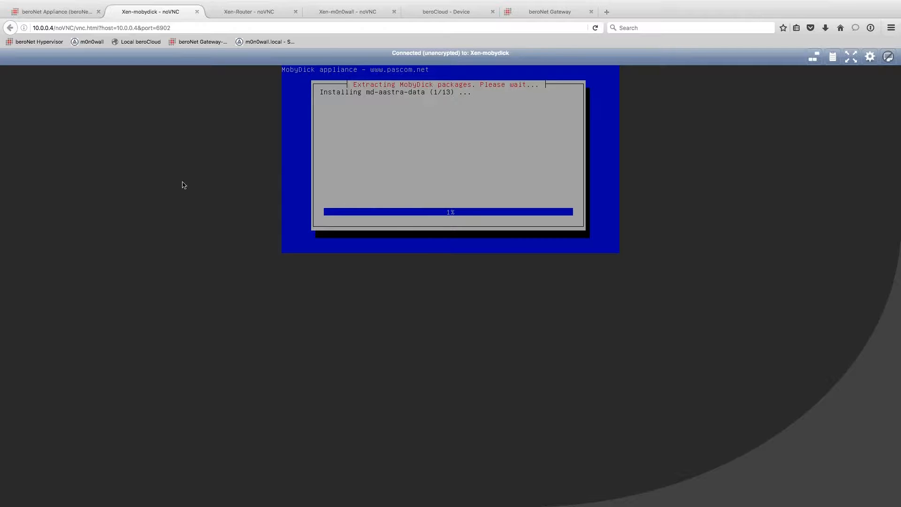
# - Open the VM backup page and list the backups stored on /dev/sdb
pyautogui.click(62, 12)
pyautogui.moveTo(504, 70)
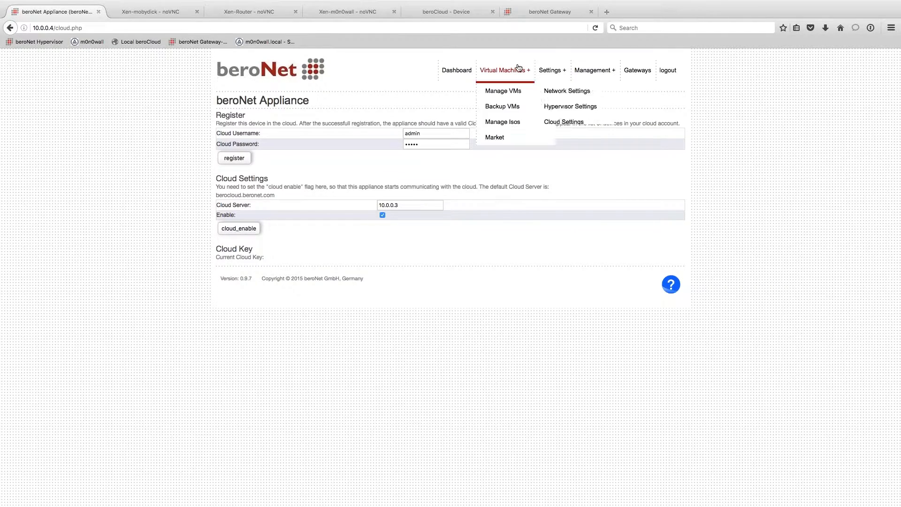
pyautogui.click(510, 107)
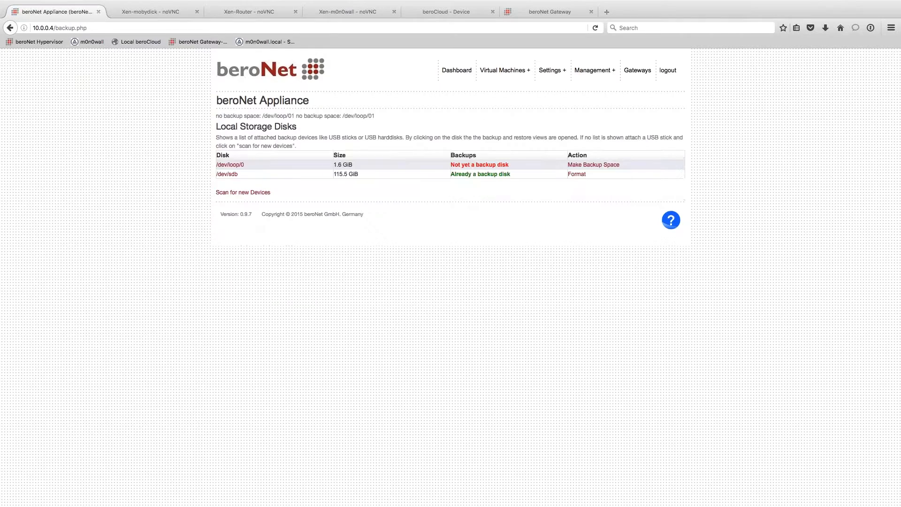
pyautogui.moveTo(215, 174); pyautogui.dragTo(632, 177)
pyautogui.doubleClick(442, 232)
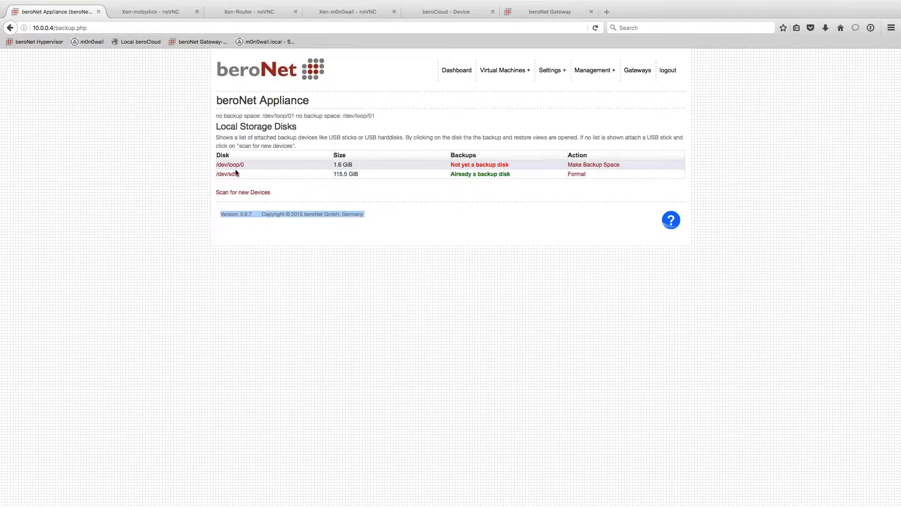
pyautogui.click(223, 175)
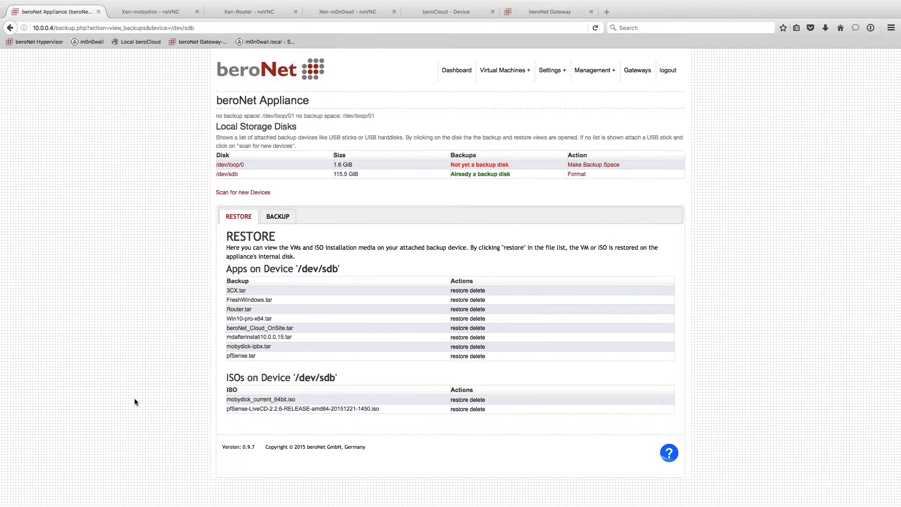
# - Restore the mobydick-ipbx.tar backup and confirm the restore
pyautogui.moveTo(223, 346); pyautogui.dragTo(331, 348)
pyautogui.moveTo(422, 347); pyautogui.dragTo(514, 347)
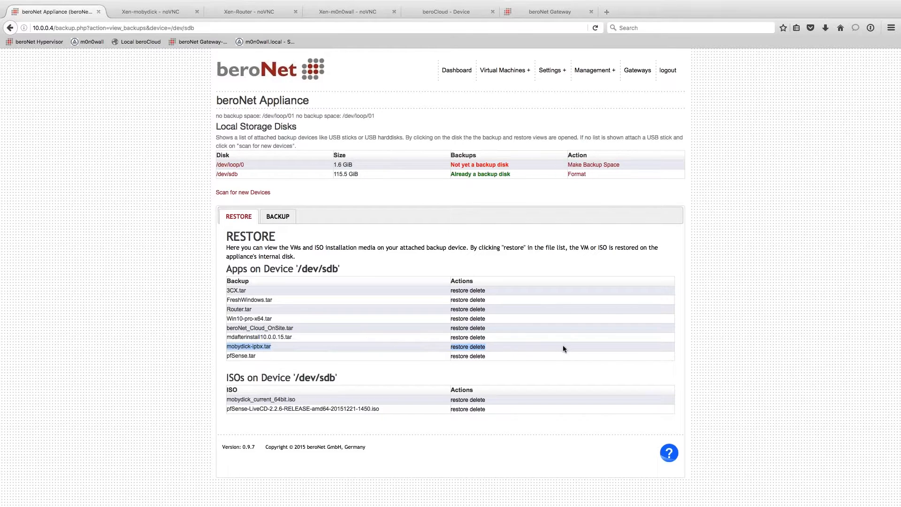
pyautogui.click(320, 347)
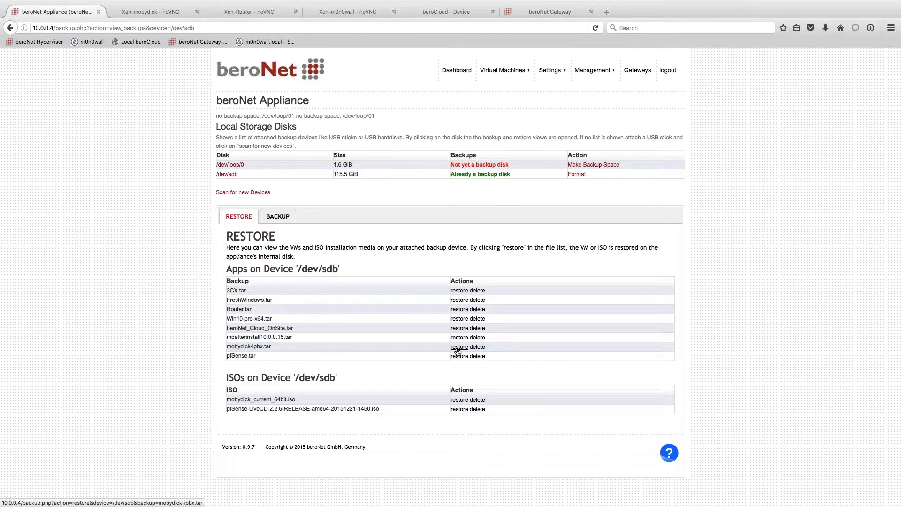
pyautogui.moveTo(276, 347); pyautogui.dragTo(221, 348)
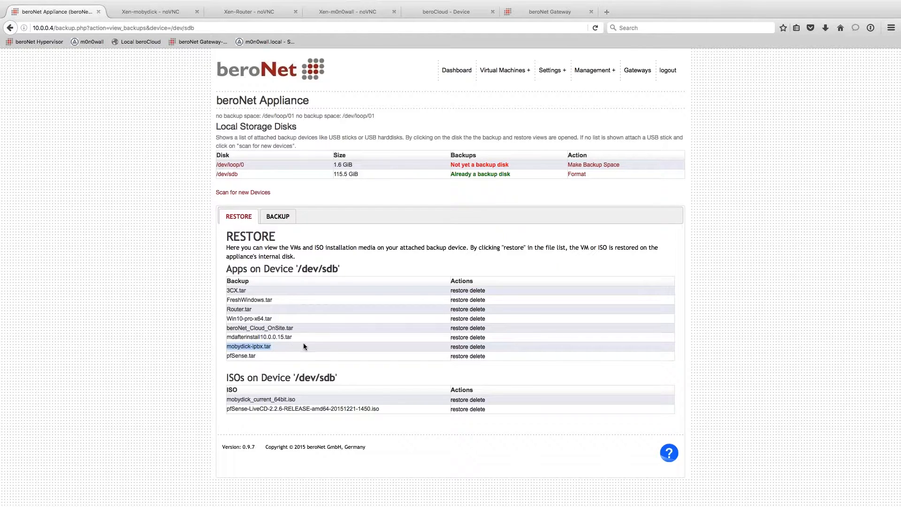
pyautogui.click(304, 345)
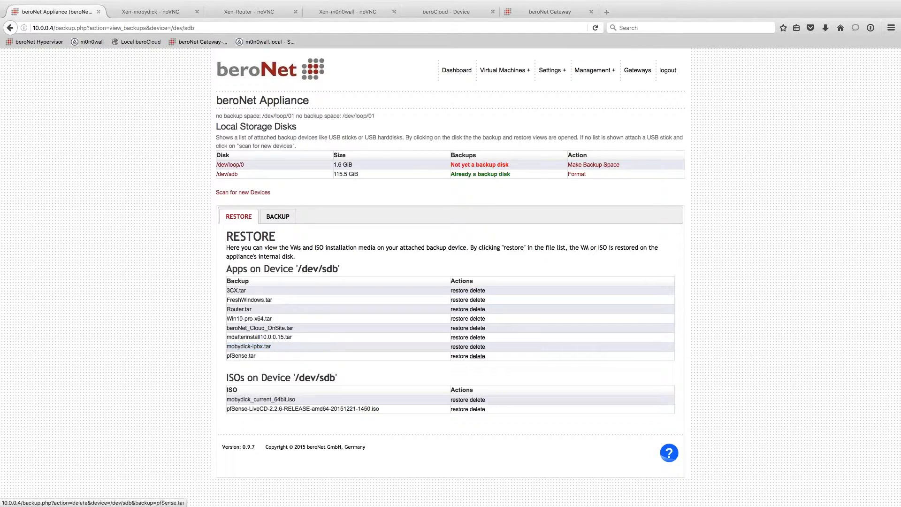
pyautogui.click(456, 347)
pyautogui.click(491, 234)
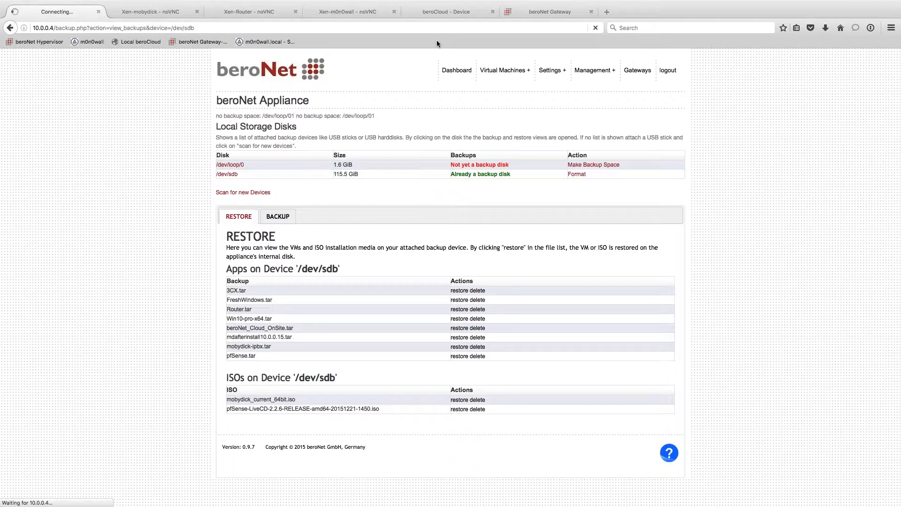
# - Open beroCloud's Devices List and view details of appliance device 000069
pyautogui.click(441, 14)
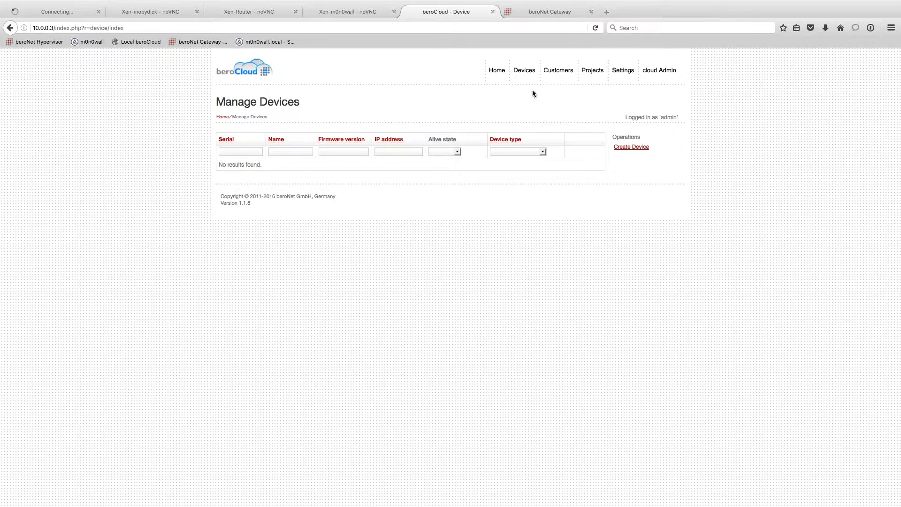
pyautogui.click(501, 74)
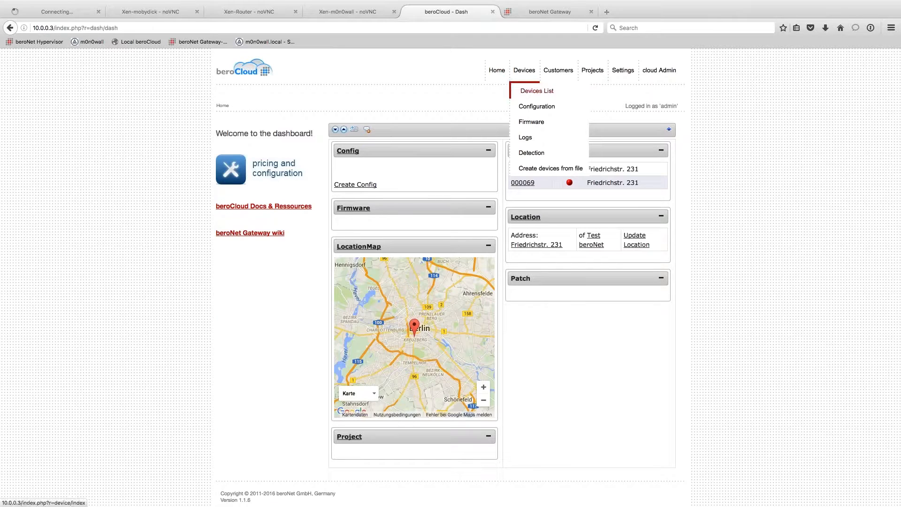
pyautogui.click(531, 91)
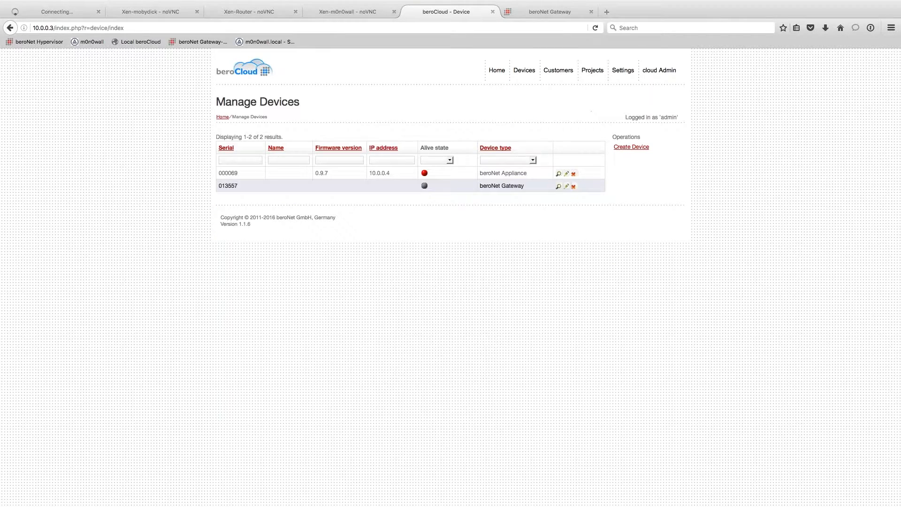
pyautogui.click(559, 174)
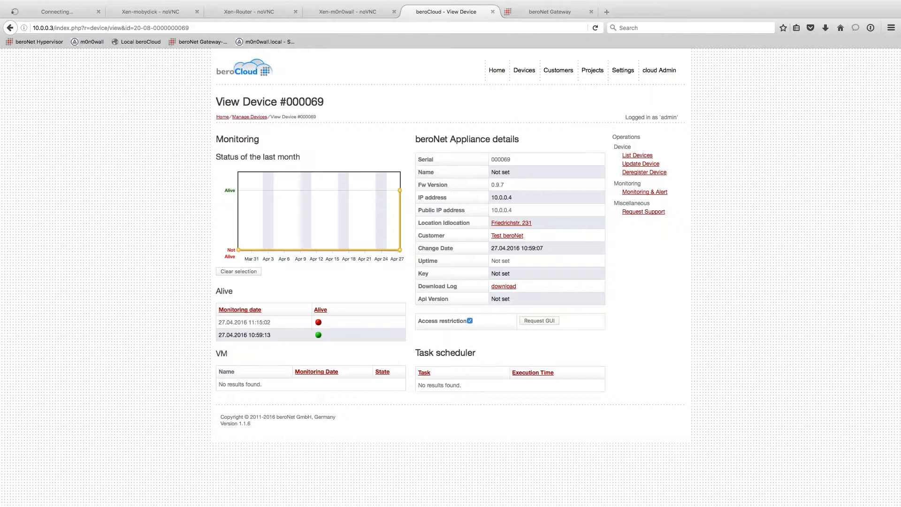
pyautogui.moveTo(272, 323); pyautogui.dragTo(218, 323)
pyautogui.click(414, 310)
# - Add a Create Backup task to the task scheduler of gateway 013557
pyautogui.click(527, 77)
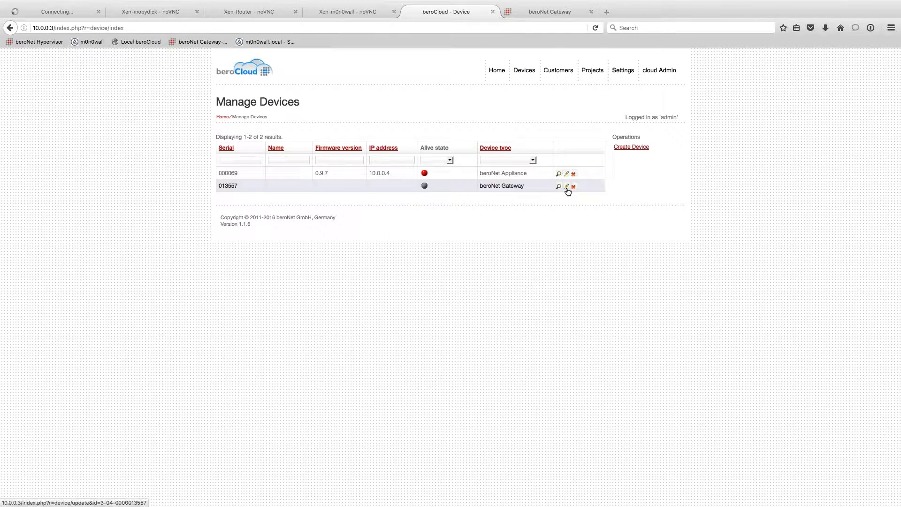
pyautogui.click(558, 187)
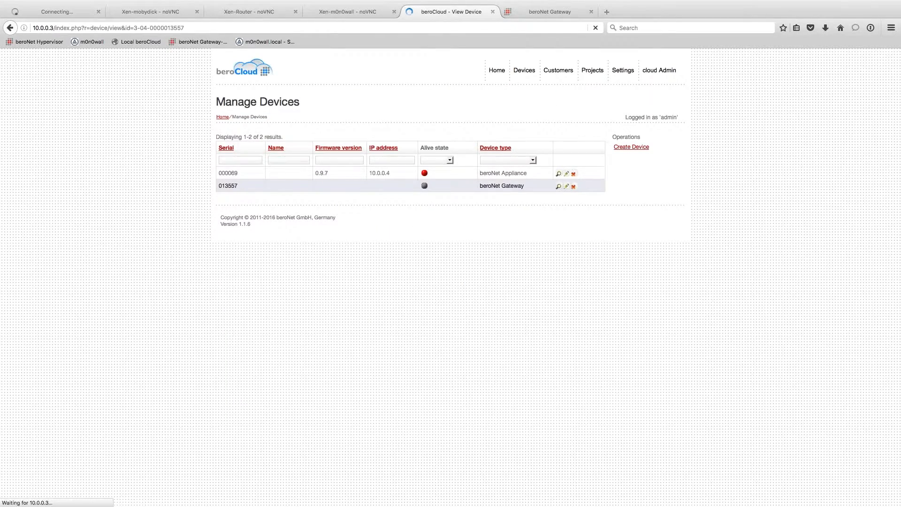
pyautogui.click(647, 249)
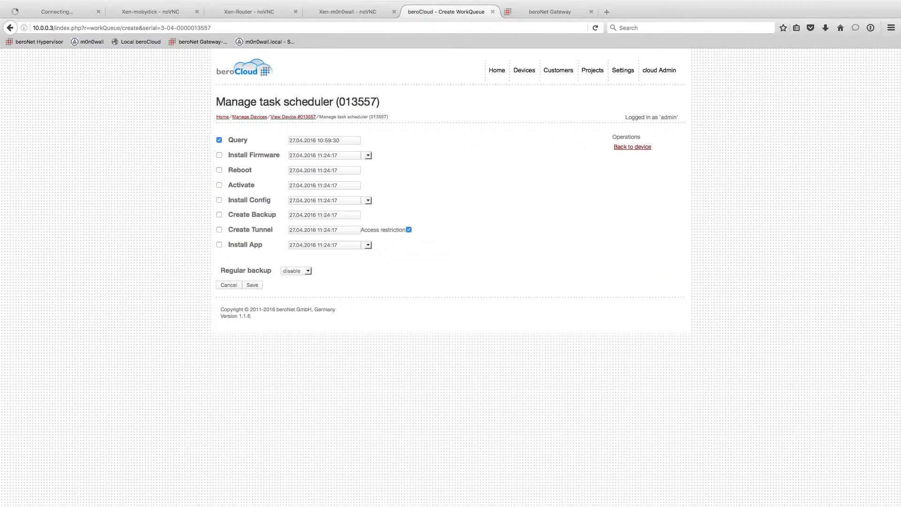
pyautogui.click(219, 214)
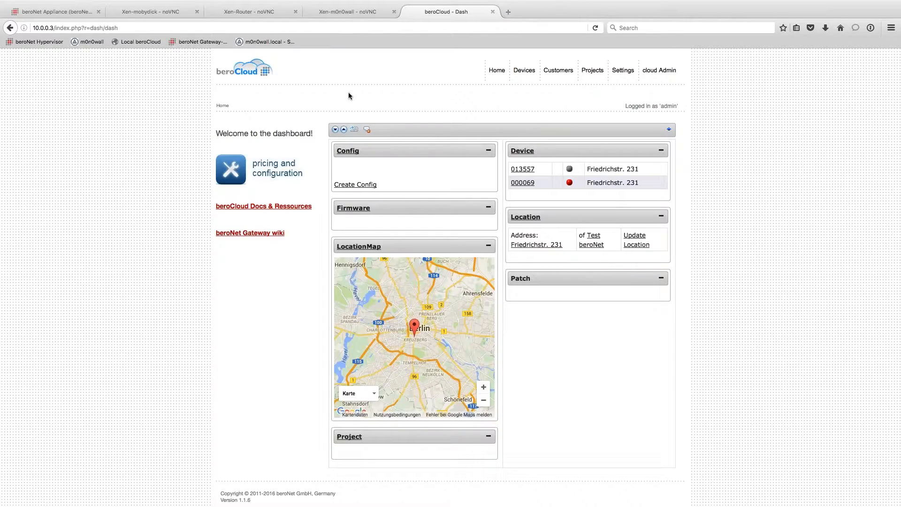
# - Power off the mobydick VM and delete it in Manage VMs
pyautogui.click(51, 12)
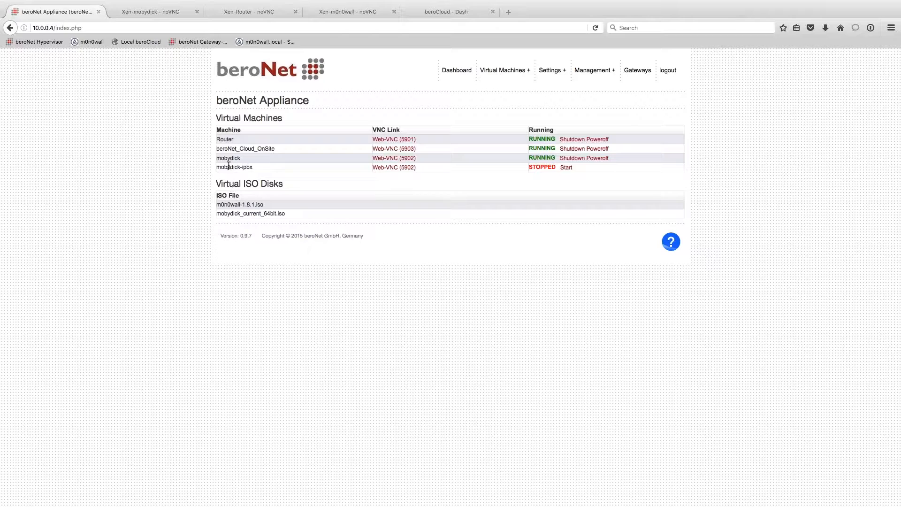
pyautogui.moveTo(216, 159); pyautogui.dragTo(296, 157)
pyautogui.click(267, 162)
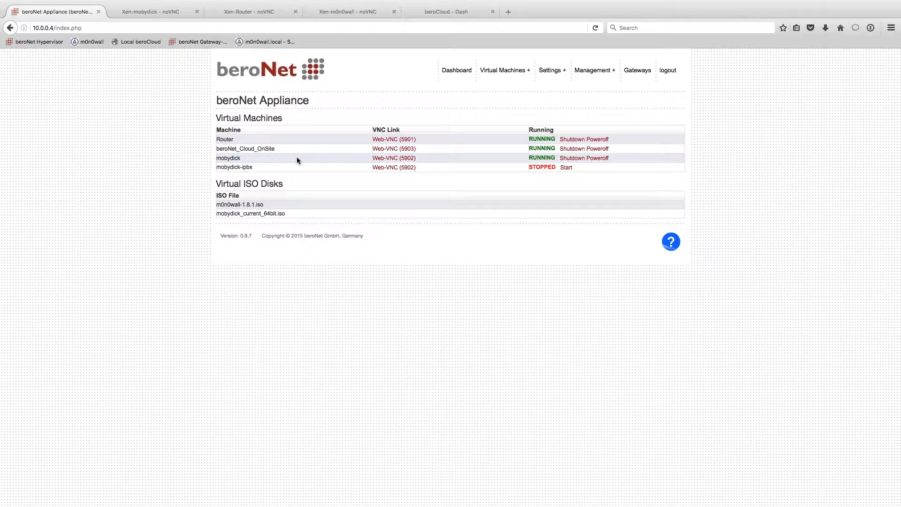
pyautogui.click(597, 158)
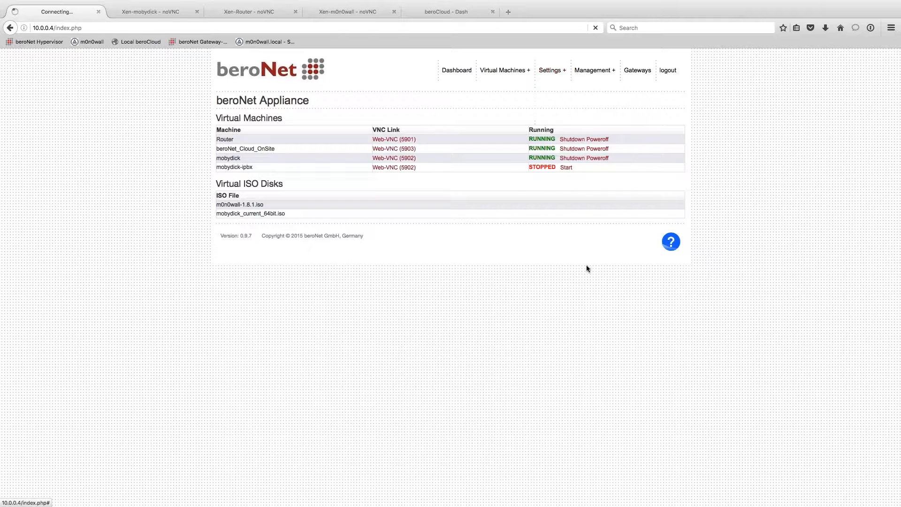
pyautogui.moveTo(505, 70)
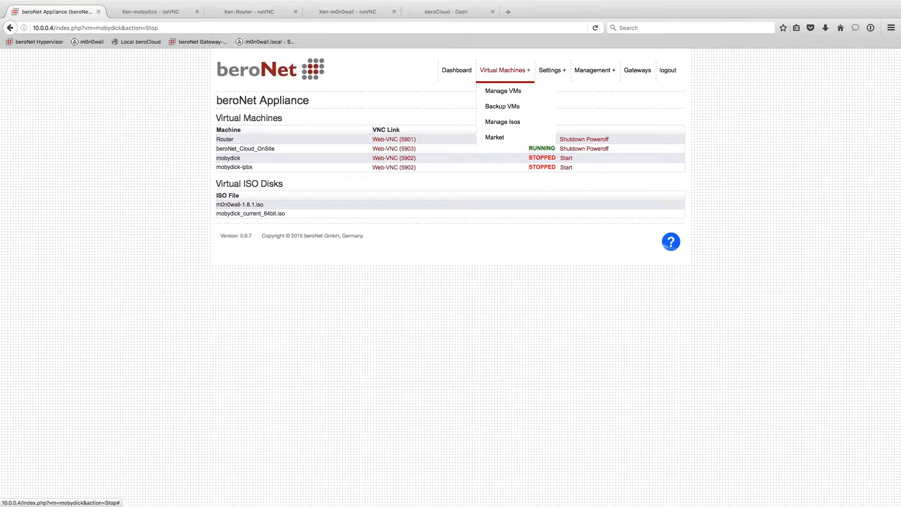
pyautogui.click(512, 95)
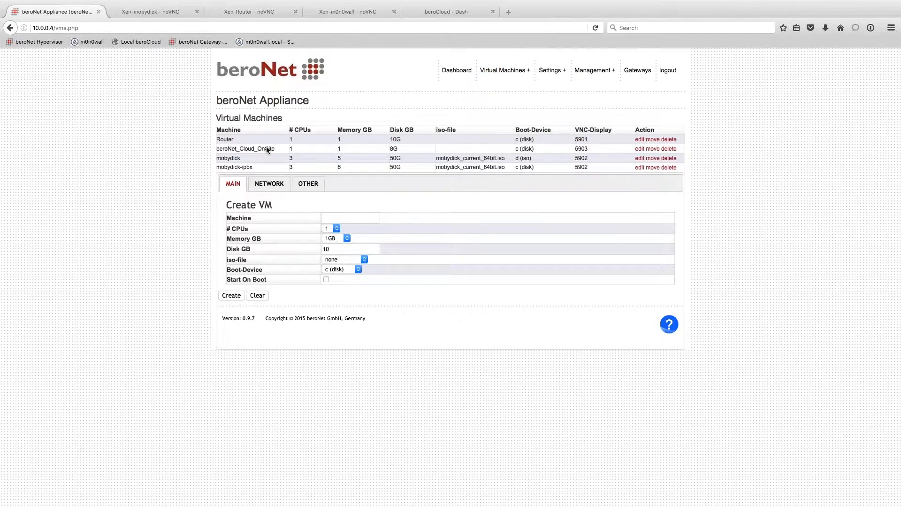
pyautogui.click(673, 160)
pyautogui.click(483, 235)
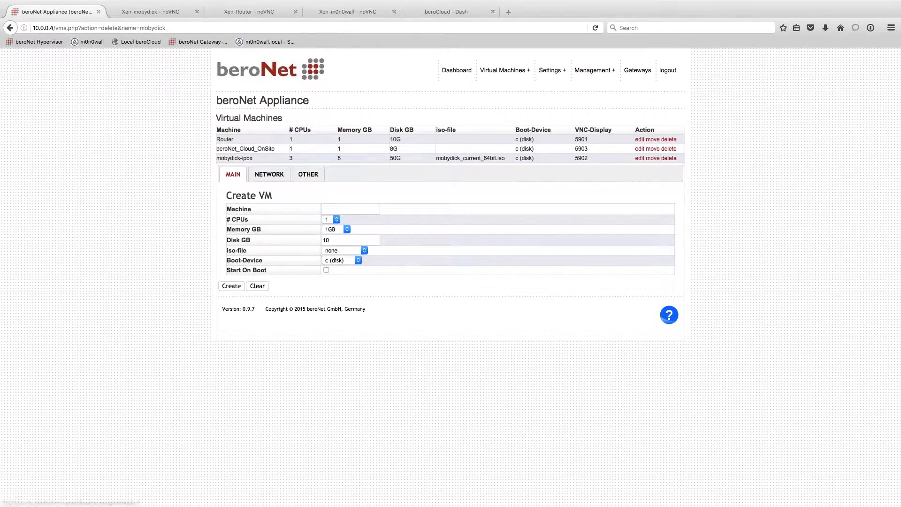
# - Change the mobydick-ipbx VM's memory to 5GB and save
pyautogui.moveTo(215, 159); pyautogui.dragTo(254, 159)
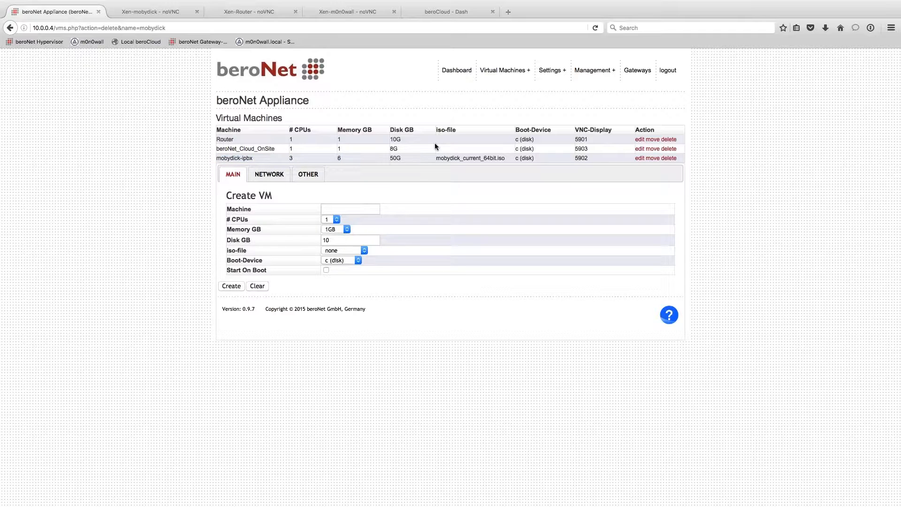
pyautogui.click(639, 159)
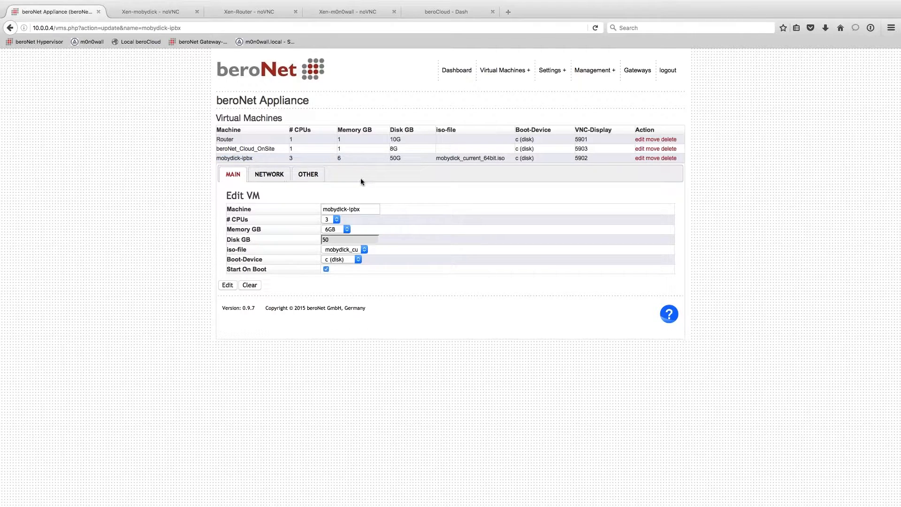
pyautogui.click(331, 229)
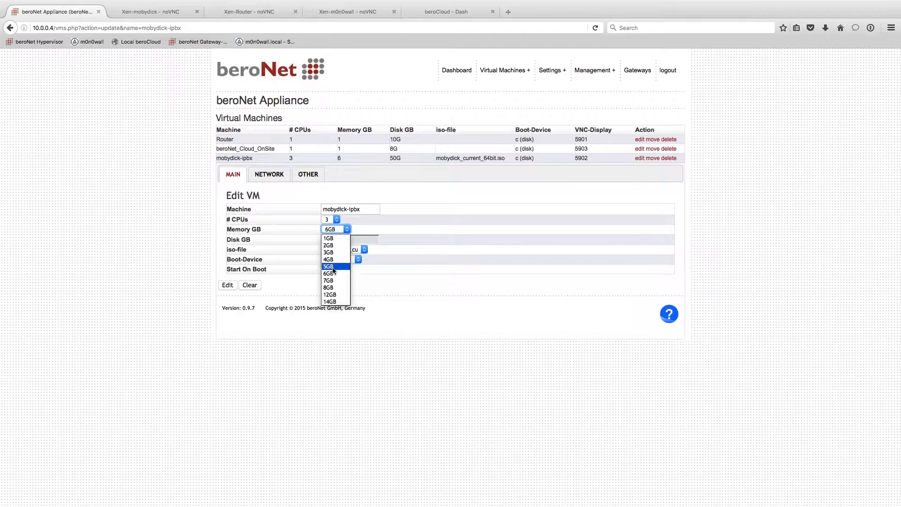
pyautogui.click(328, 267)
pyautogui.click(229, 284)
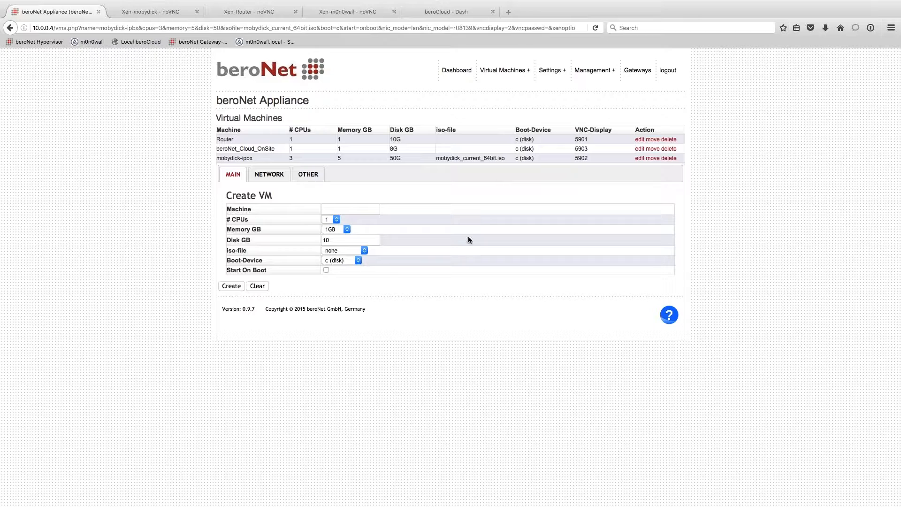
# - Start mobydick-ipbx from the dashboard and connect to its Web-VNC console on 5902
pyautogui.click(464, 75)
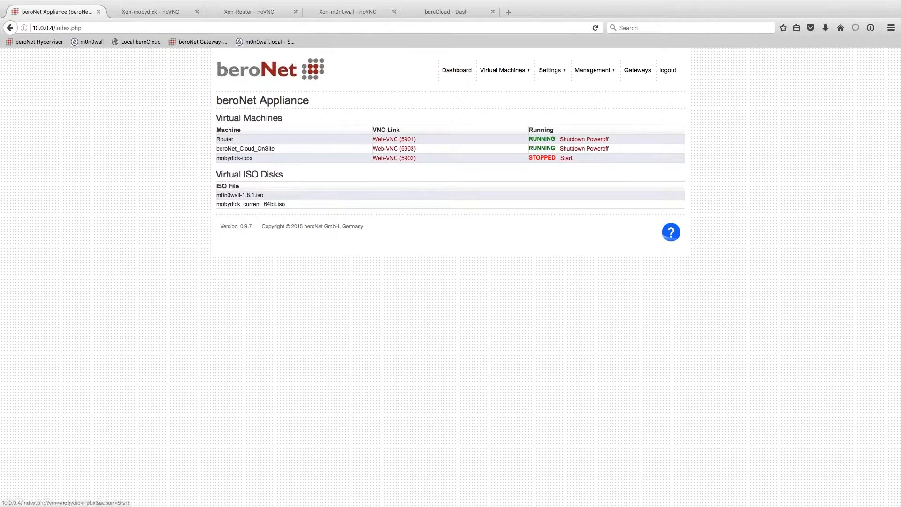
pyautogui.click(572, 158)
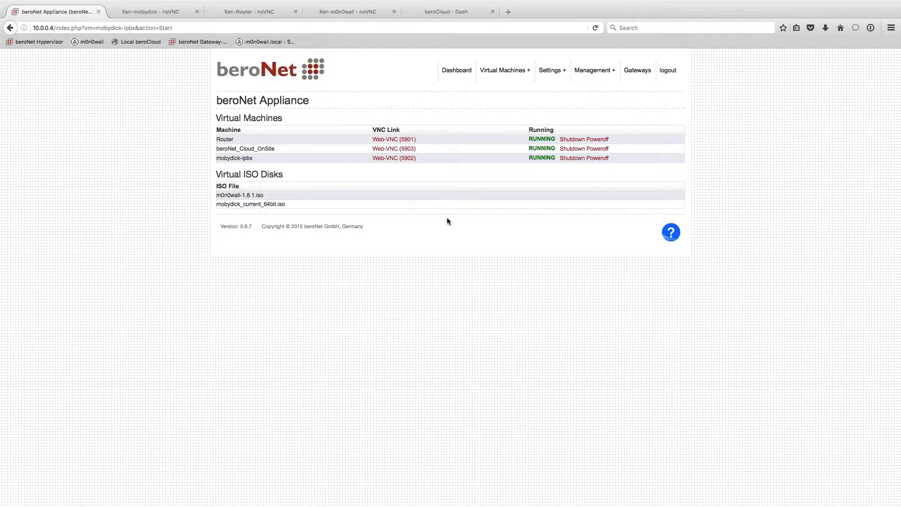
pyautogui.click(394, 158)
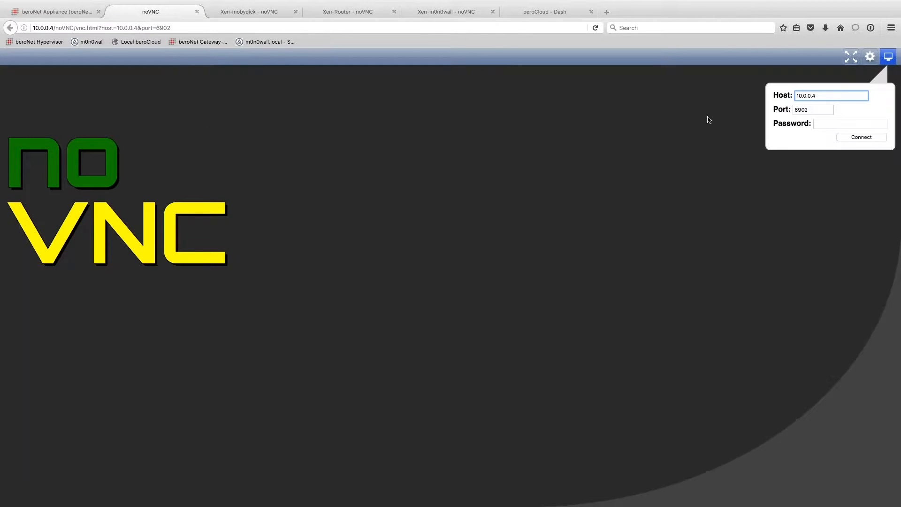
pyautogui.click(847, 139)
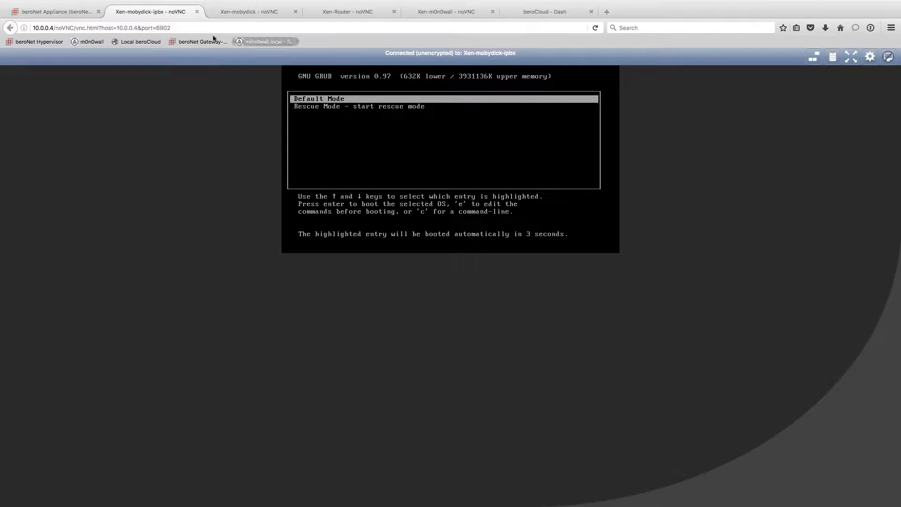
pyautogui.click(56, 11)
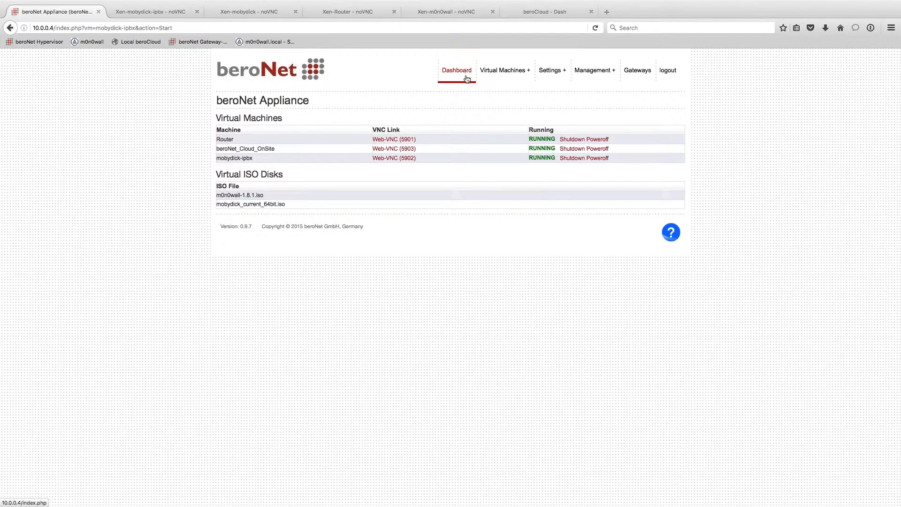
# - Open Backup VMs for the /dev/sdb local storage disk and switch to its BACKUP tab
pyautogui.moveTo(499, 74)
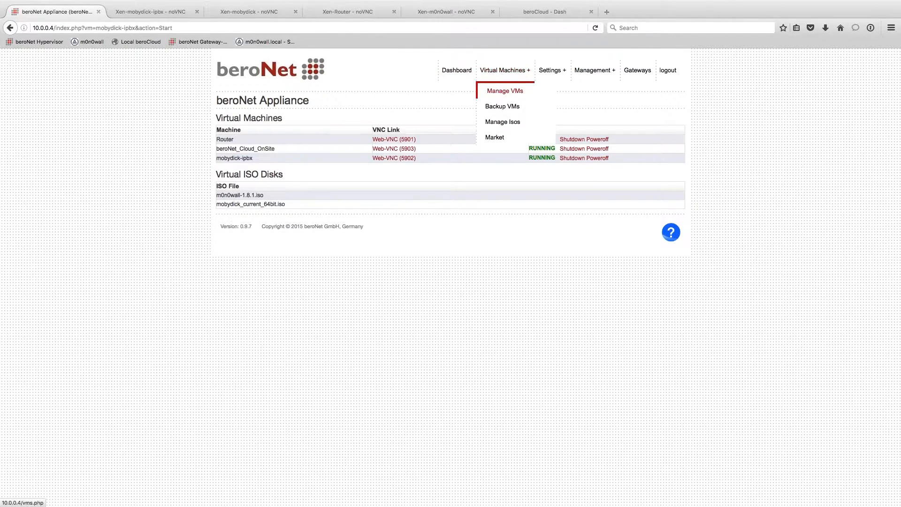
pyautogui.click(499, 89)
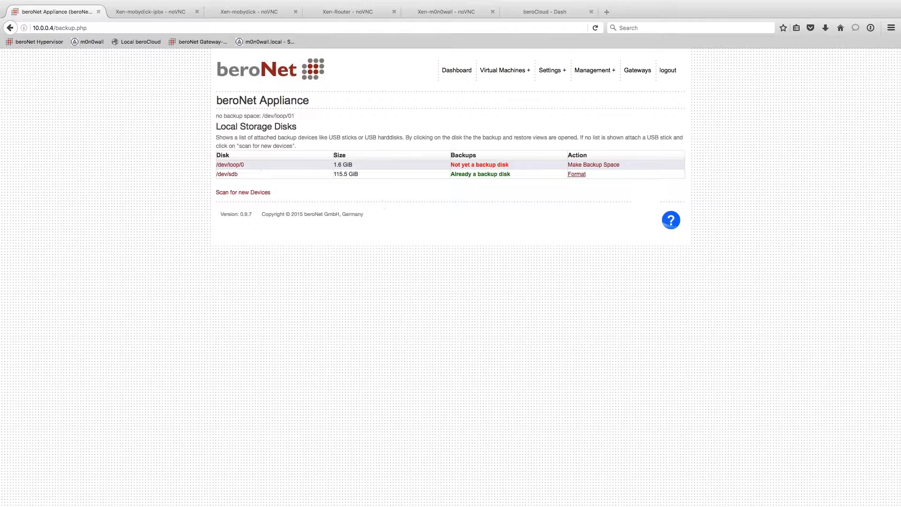
pyautogui.click(230, 174)
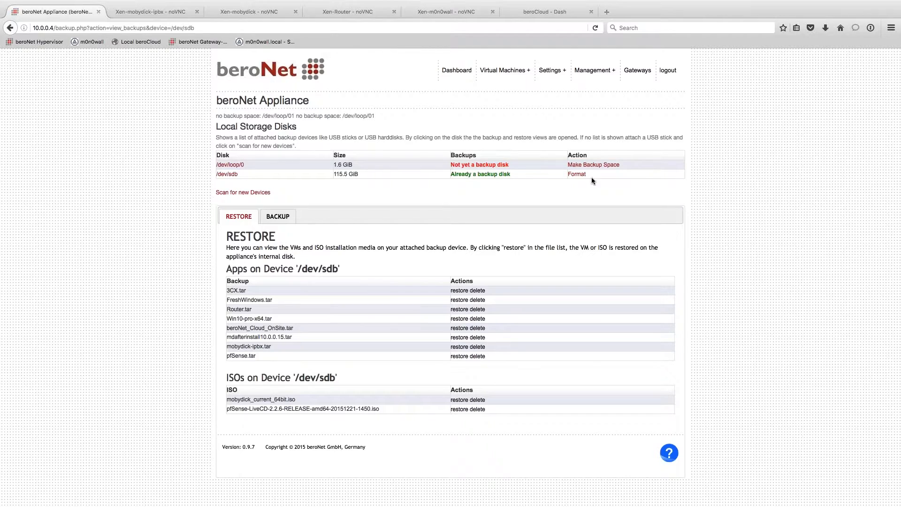
pyautogui.click(277, 216)
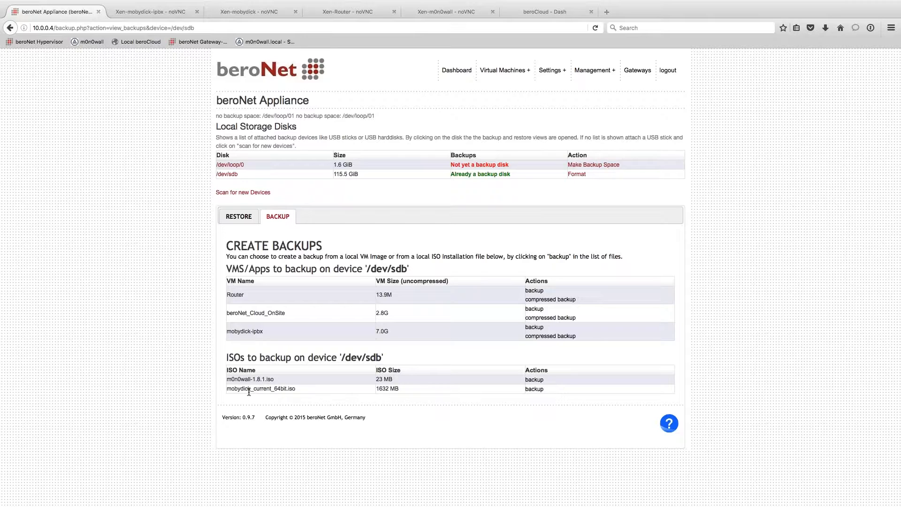
pyautogui.doubleClick(233, 388)
pyautogui.click(343, 411)
# - Check the mobydick-ipbx boot console, then load 10.0.0.15 in the Xen-mobydick tab
pyautogui.click(153, 11)
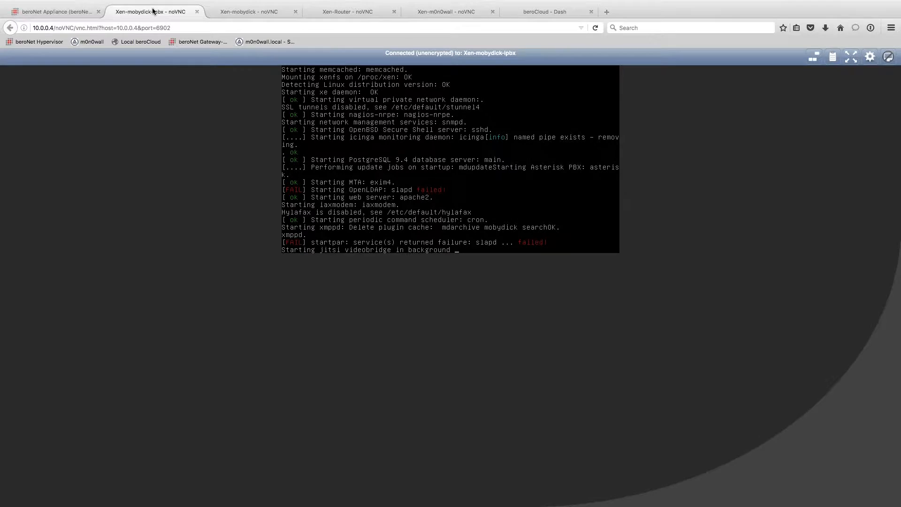
pyautogui.click(255, 12)
pyautogui.click(211, 26)
pyautogui.write('10.')
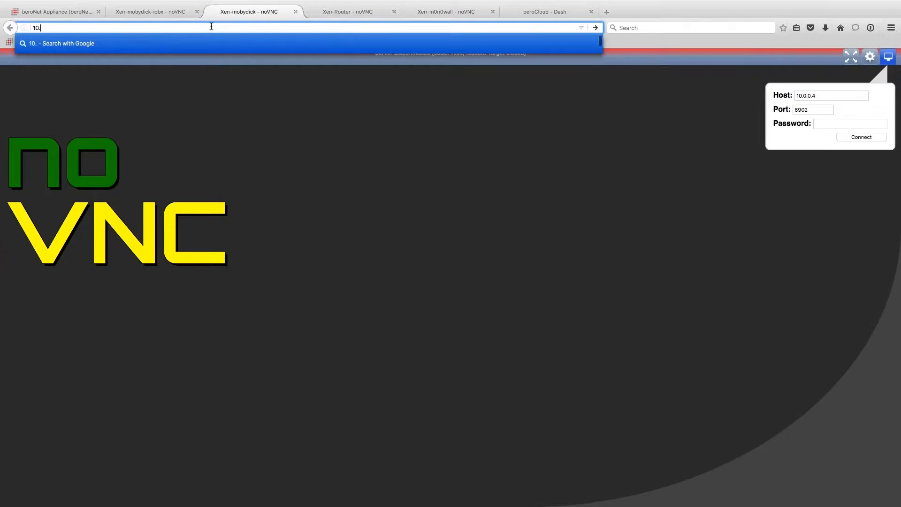
pyautogui.write('0.0.15')
pyautogui.press('Return')
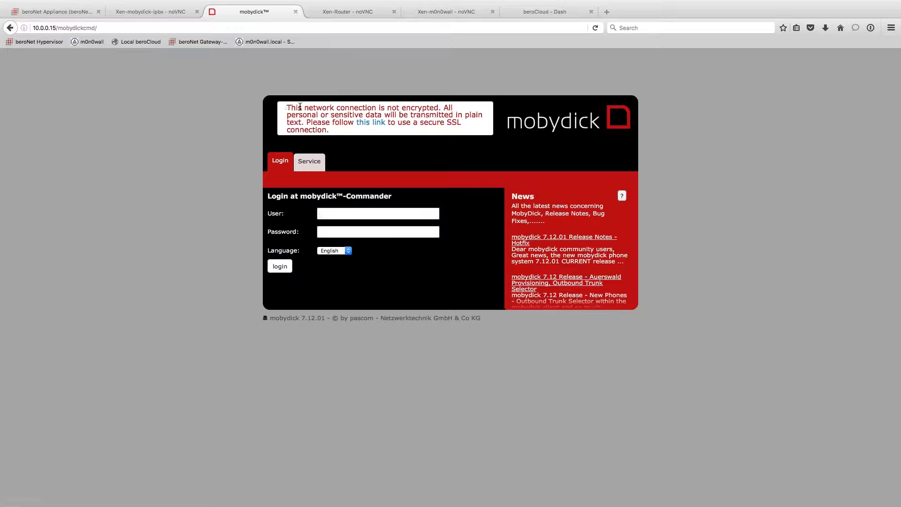
# - After viewing the Service tab, log in to mobydick Commander as admin with its password
pyautogui.moveTo(288, 107); pyautogui.dragTo(362, 113)
pyautogui.click(337, 121)
pyautogui.click(317, 162)
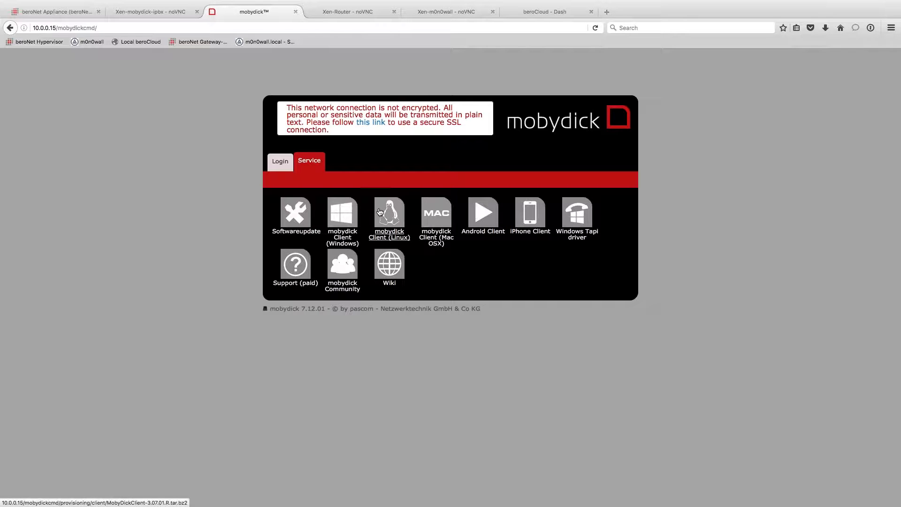
pyautogui.click(278, 162)
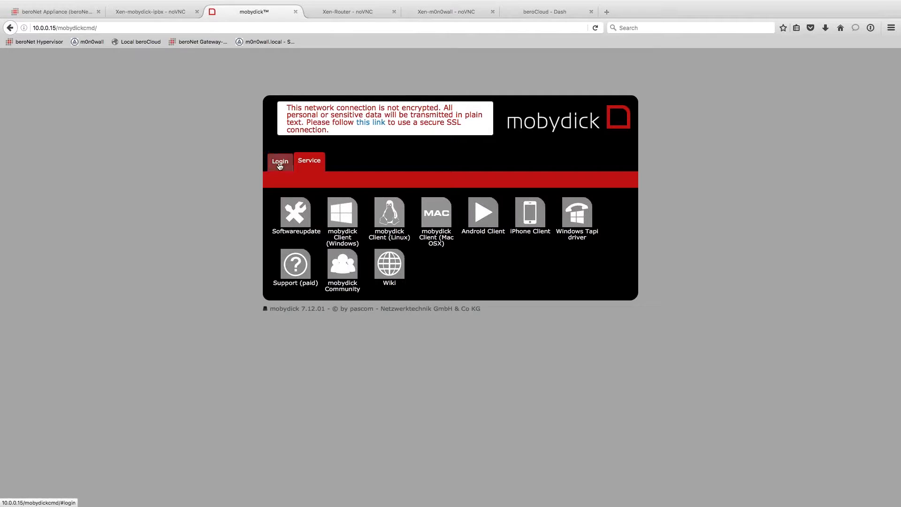
pyautogui.write('admin')
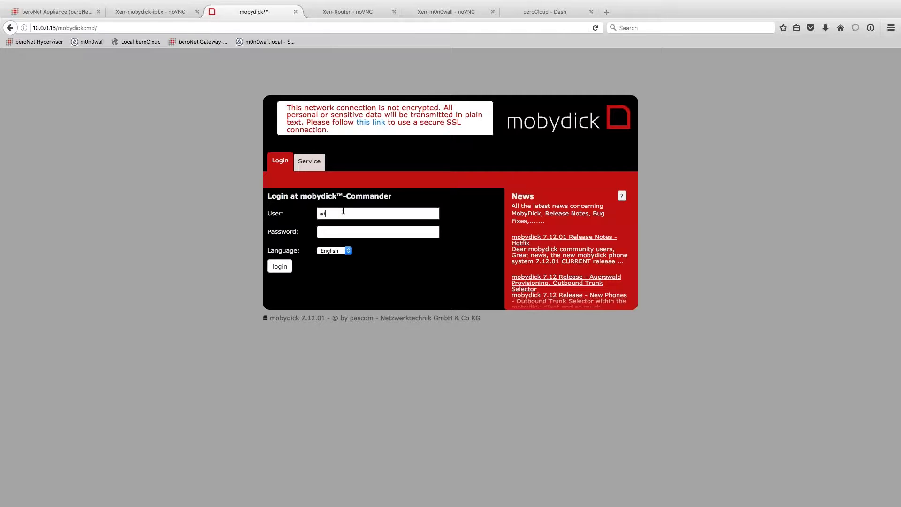
pyautogui.write('••••••••')
pyautogui.press('Return')
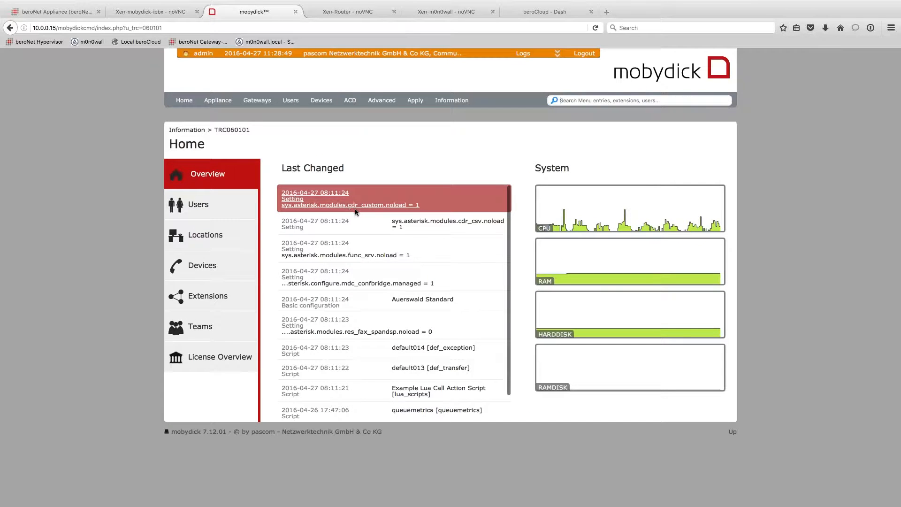
# - Open the Appliance menu in the top navigation bar from the Home overview
pyautogui.click(590, 243)
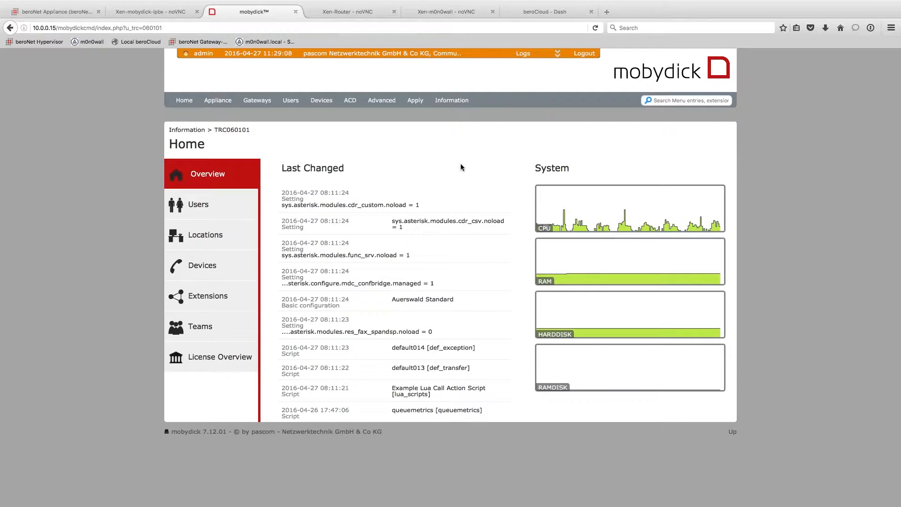
pyautogui.click(219, 101)
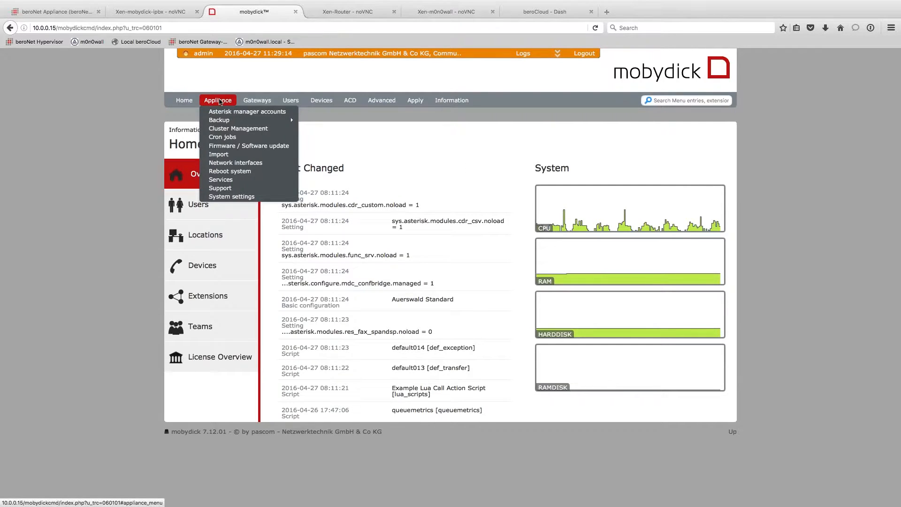
# - On the Appliance Services DHCP-Server tab, set the DHCP server active to Yes
pyautogui.click(224, 183)
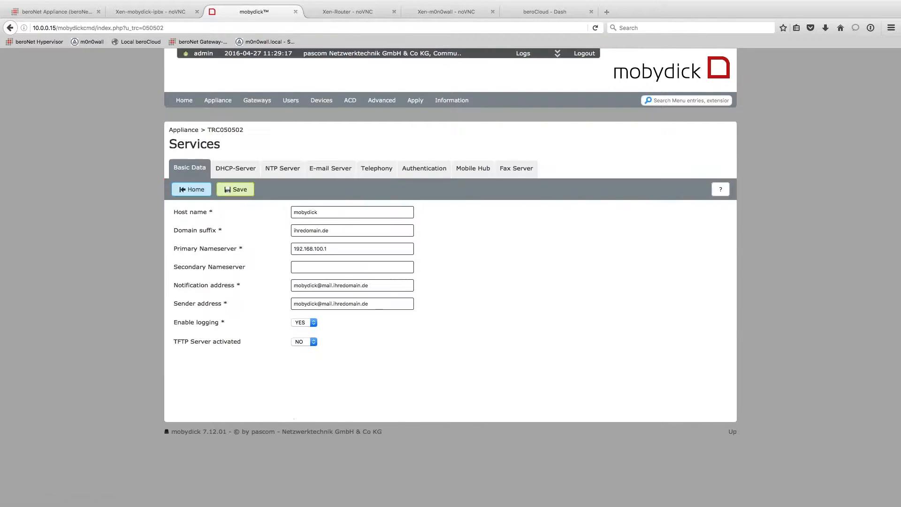
pyautogui.click(235, 168)
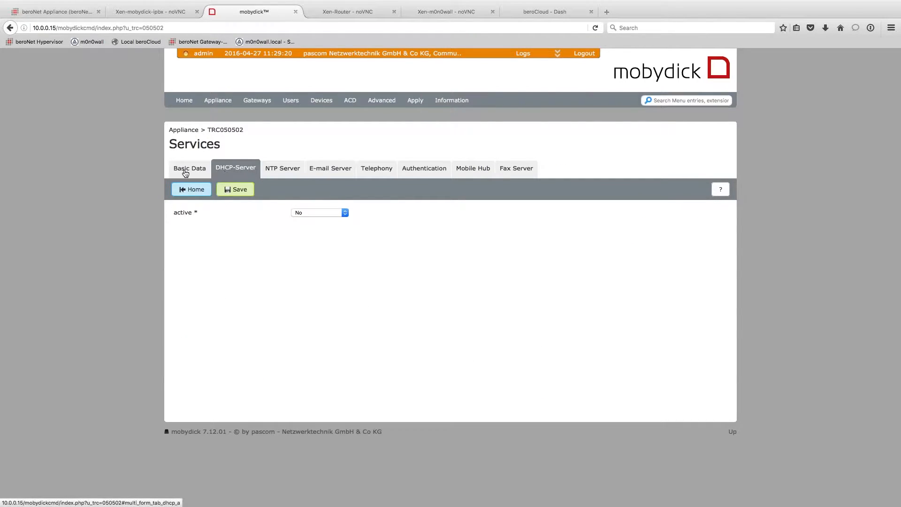
pyautogui.click(312, 212)
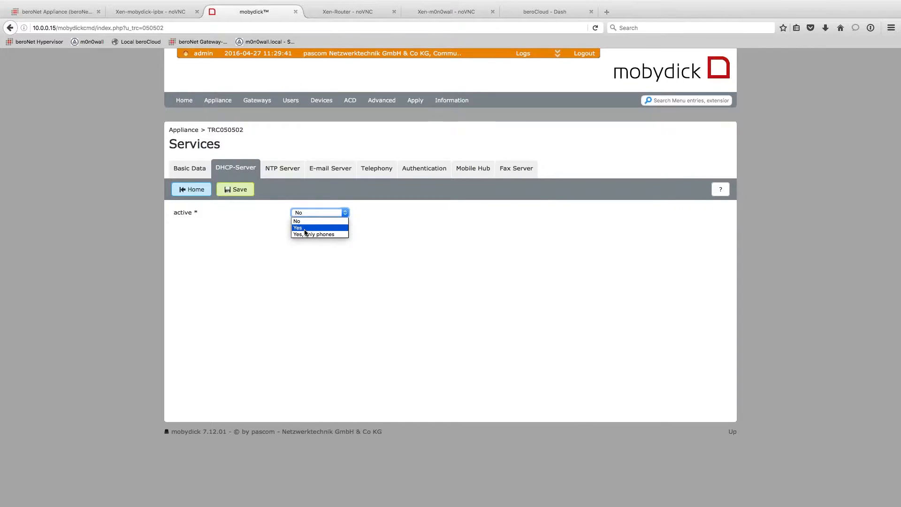
pyautogui.click(305, 227)
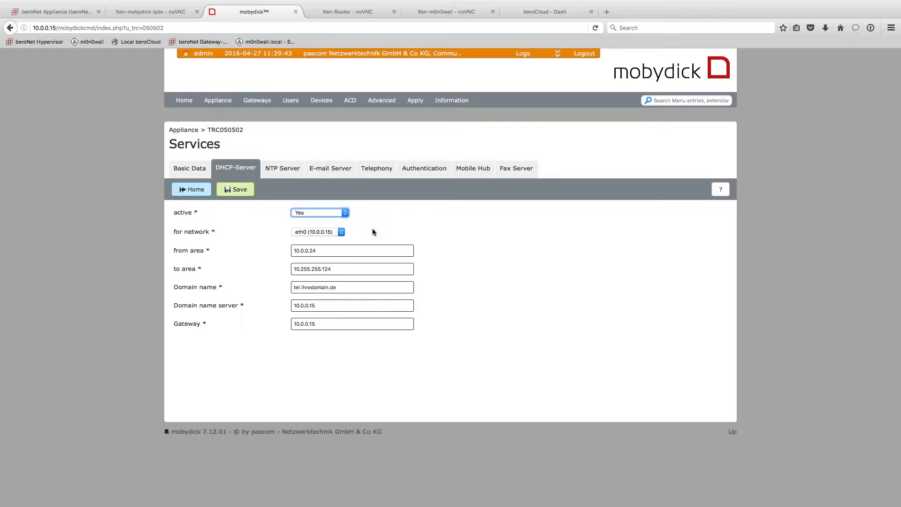
# - Set the DHCP range 10.0.1.1 to 10.0.1.254 and gateway 10.0.0.1, then save
pyautogui.click(329, 251)
pyautogui.doubleClick(312, 250)
pyautogui.write('1.')
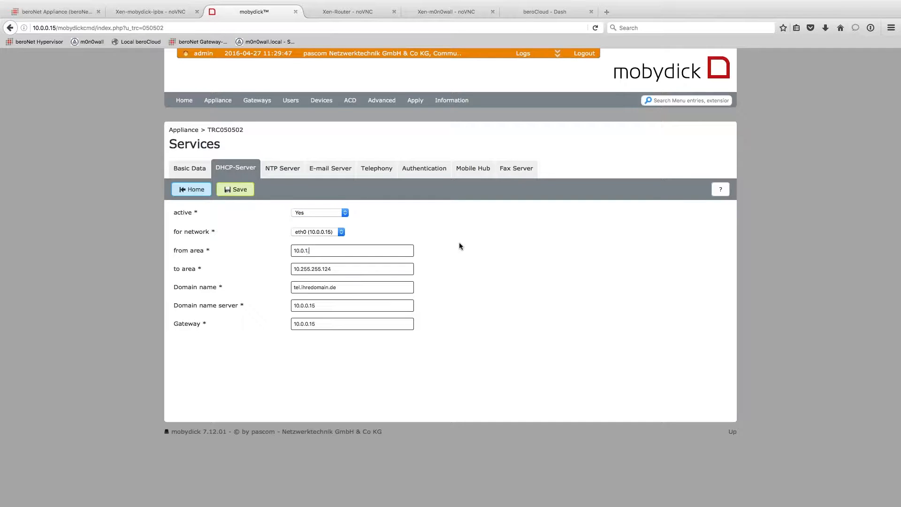
pyautogui.write('1')
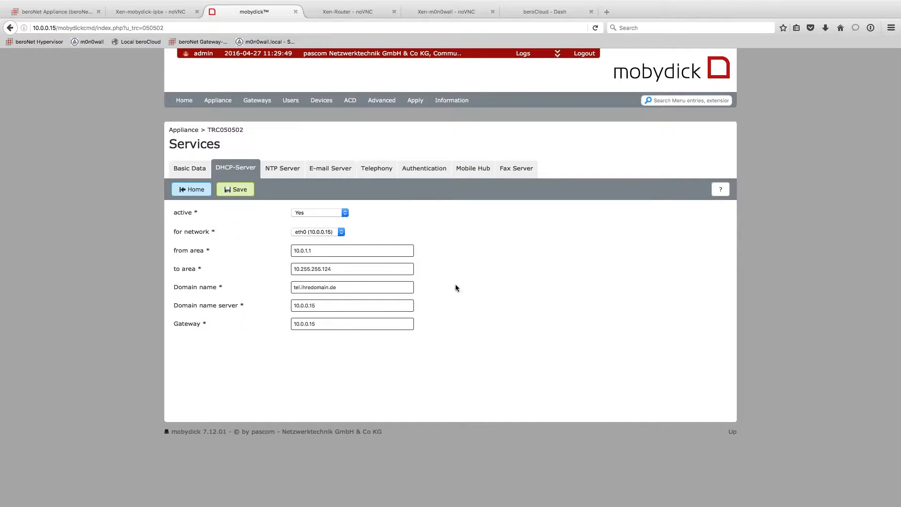
pyautogui.moveTo(352, 269); pyautogui.dragTo(302, 270)
pyautogui.write('0.1.1')
pyautogui.moveTo(330, 322); pyautogui.dragTo(293, 324)
pyautogui.write('10.0.0.1')
pyautogui.click(314, 241)
pyautogui.write('254')
pyautogui.click(246, 194)
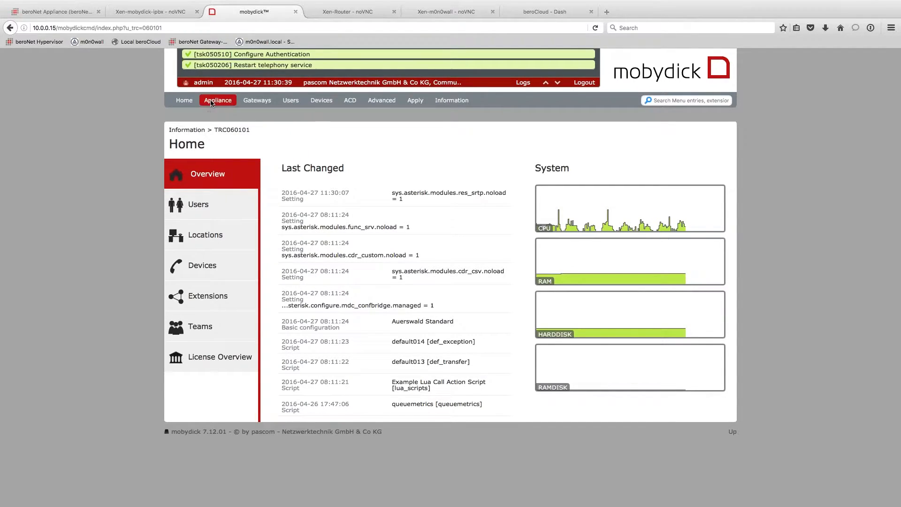
# - Let the DHCP save tasks finish, then bring up the Gateways menu
pyautogui.moveTo(220, 103)
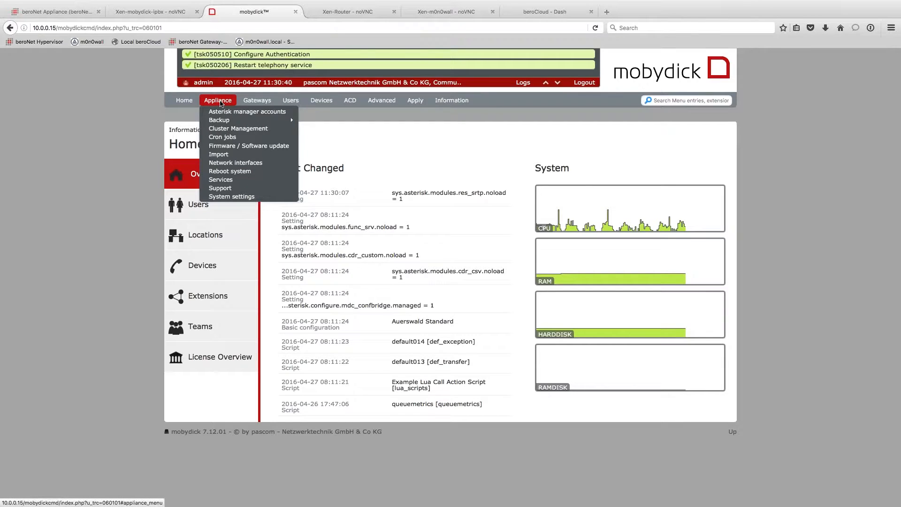
# - Add a new Berofix-type gateway from Gateways > Gateway list
pyautogui.moveTo(257, 100)
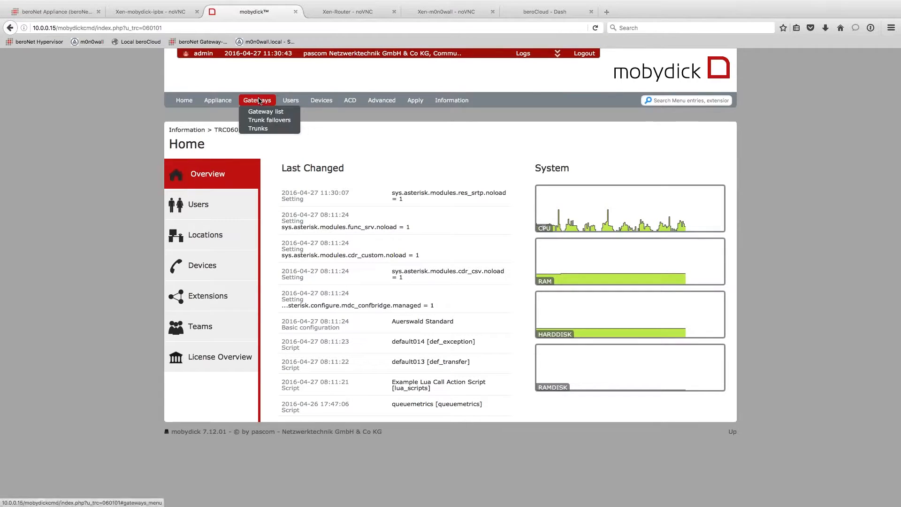
pyautogui.click(264, 111)
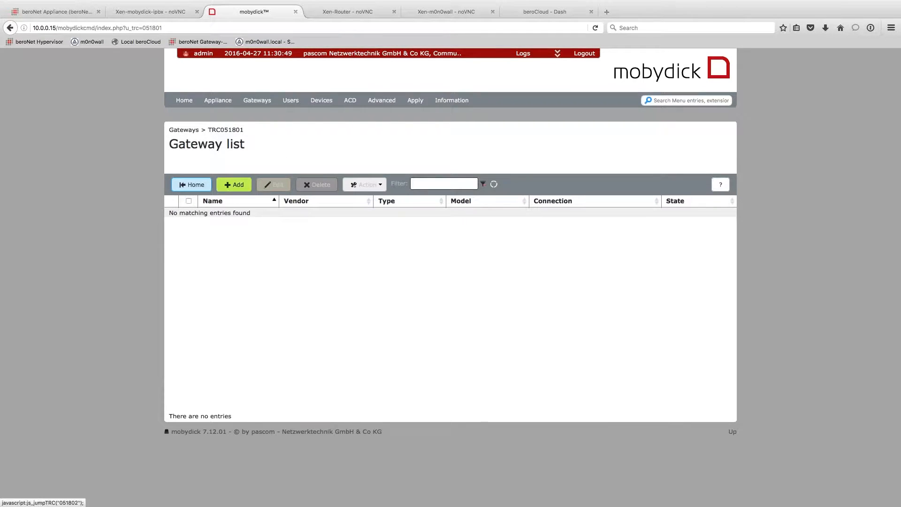
pyautogui.click(229, 188)
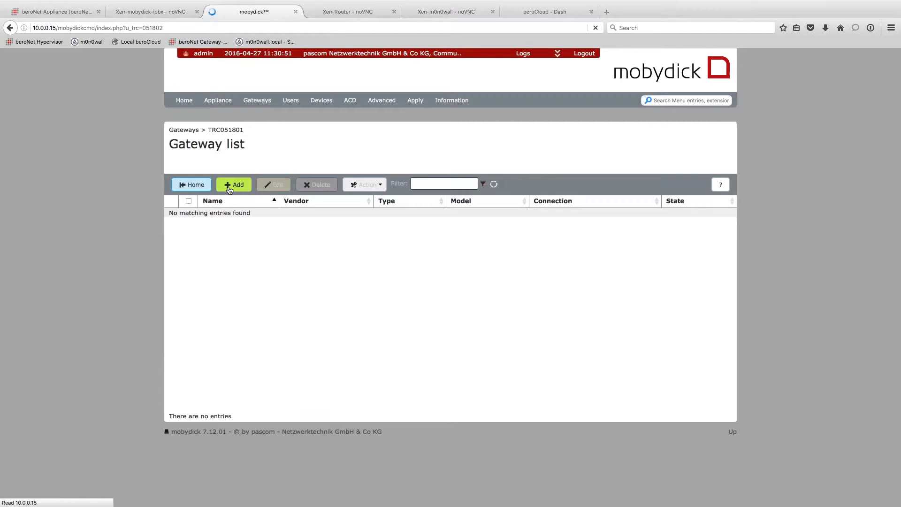
pyautogui.click(235, 206)
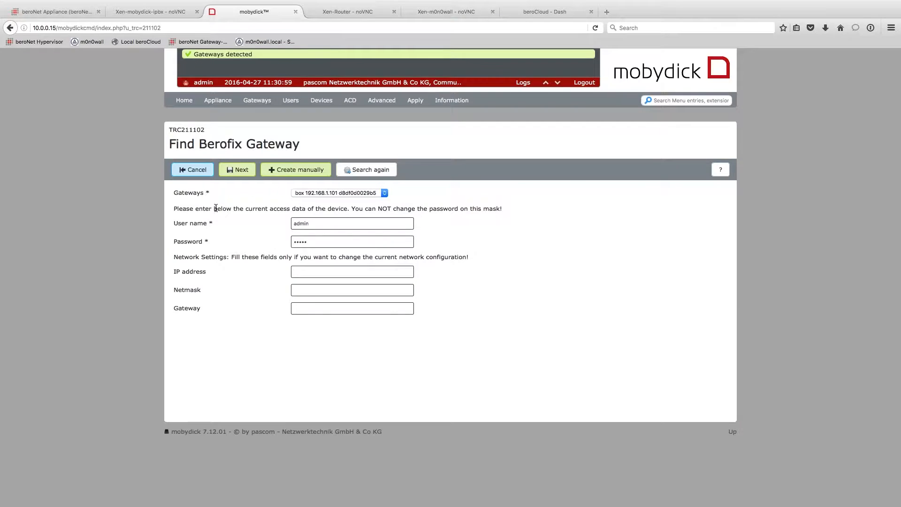
# - Select the detected Berofix box at 192.168.1.101
pyautogui.click(362, 193)
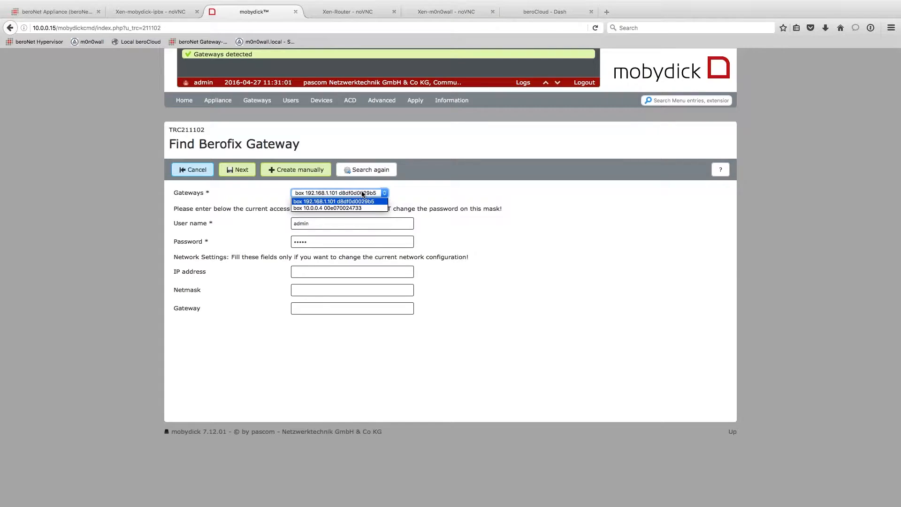
pyautogui.click(319, 202)
pyautogui.click(310, 194)
pyautogui.click(313, 201)
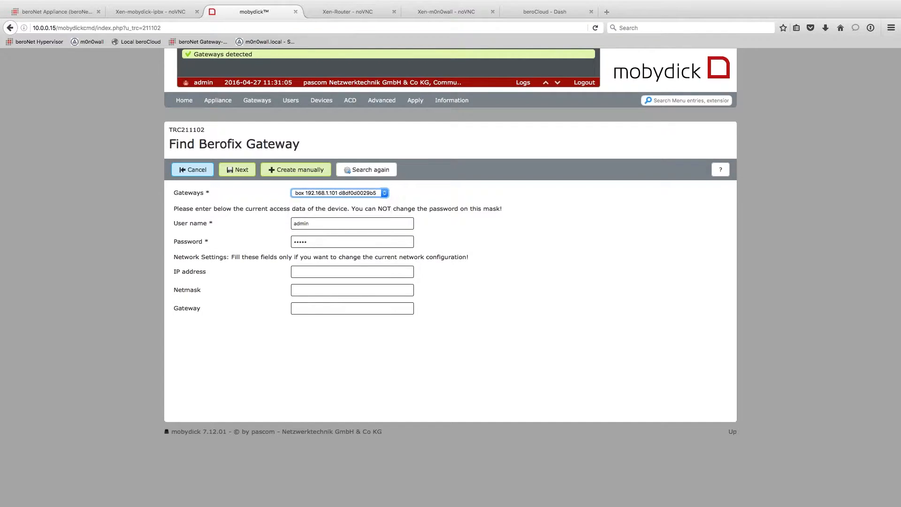
pyautogui.click(379, 194)
pyautogui.click(316, 203)
pyautogui.click(319, 194)
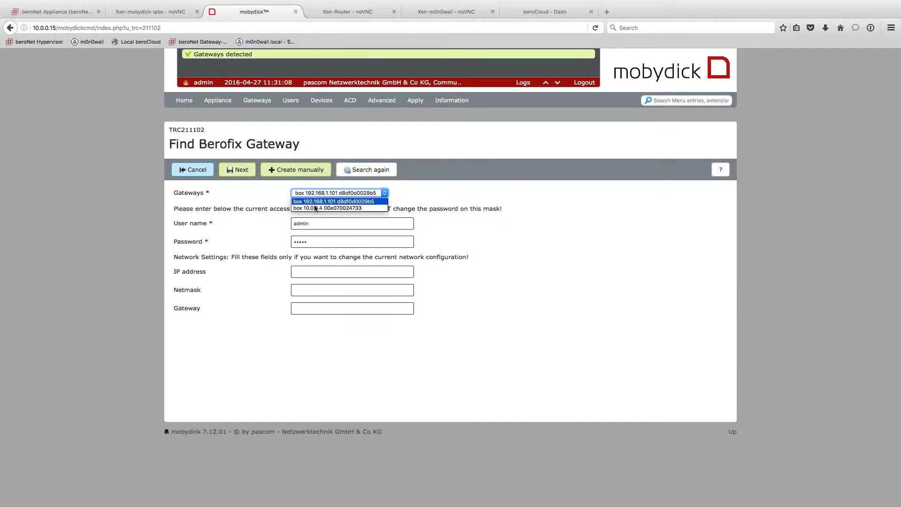
pyautogui.click(316, 204)
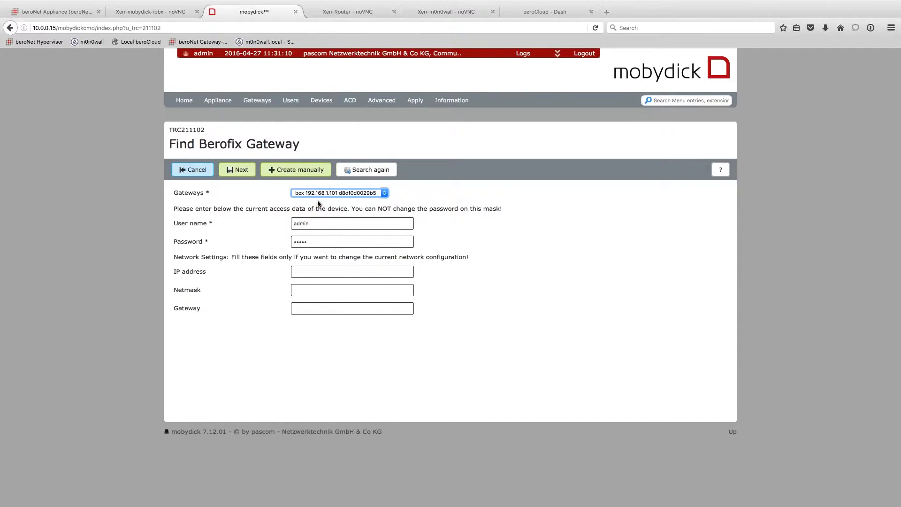
pyautogui.click(323, 194)
pyautogui.click(324, 201)
# - Give the box IP 10.0.0.5, netmask 255.0.0.0 and gateway 10.0.0.1, and apply
pyautogui.moveTo(341, 226); pyautogui.dragTo(305, 224)
pyautogui.press('super+a')
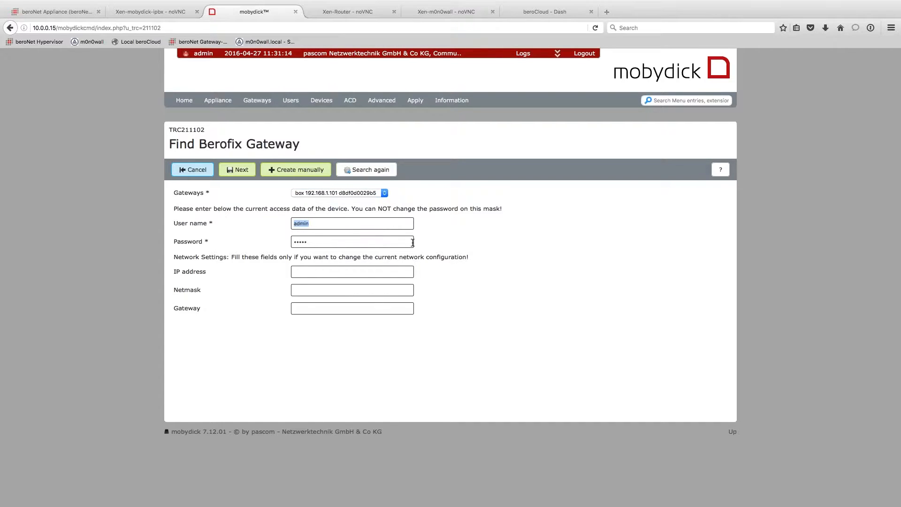
pyautogui.press('Tab')
pyautogui.moveTo(355, 209); pyautogui.dragTo(516, 211)
pyautogui.click(504, 327)
pyautogui.write('10.0.0.5')
pyautogui.write('255.0.0.')
pyautogui.write('0')
pyautogui.press('Tab')
pyautogui.write('10.0.0')
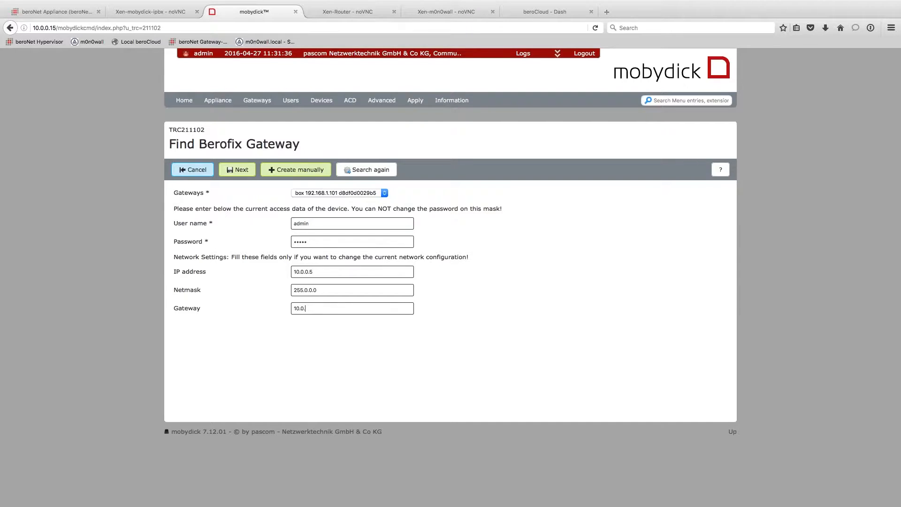
pyautogui.write('.1')
pyautogui.click(244, 174)
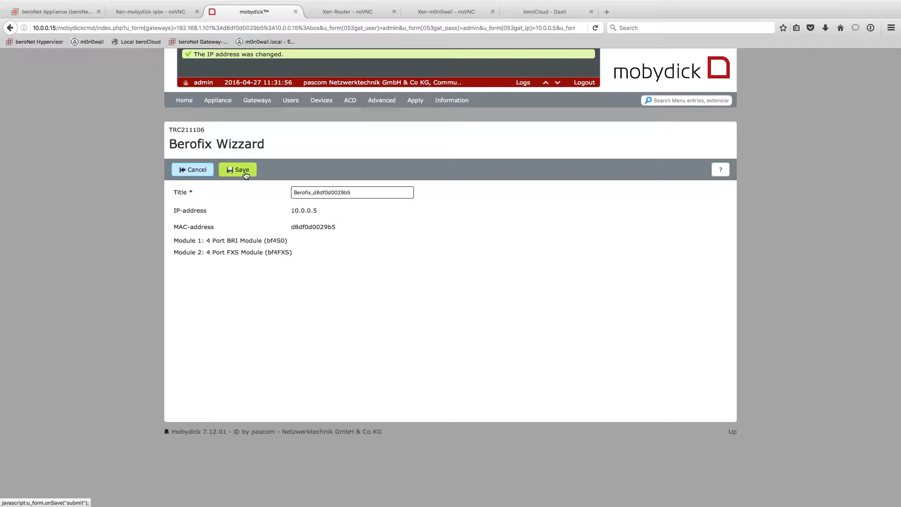
# - Save the Berofix gateway, then select it in the Gateway list and edit it
pyautogui.click(245, 175)
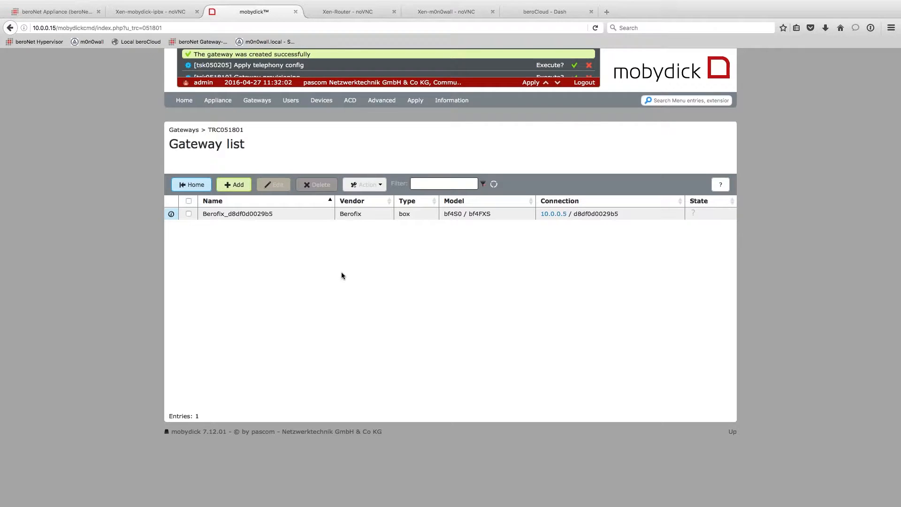
pyautogui.click(189, 213)
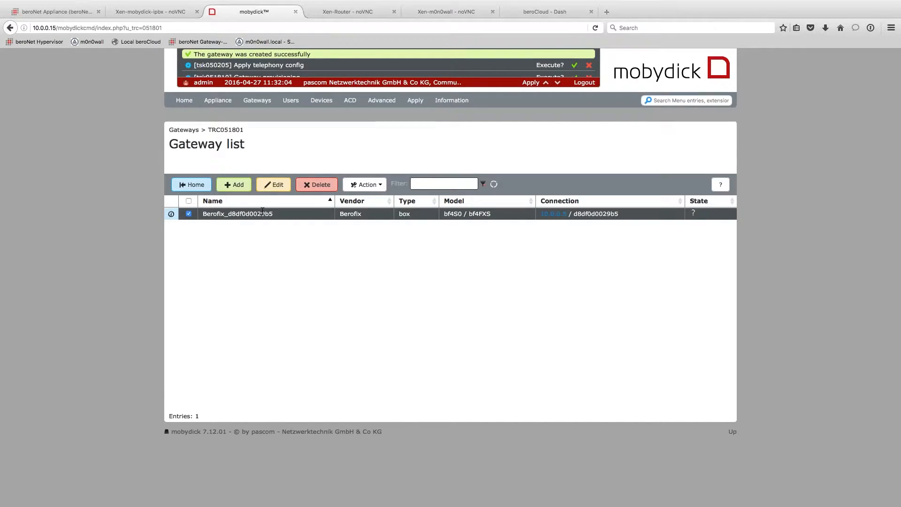
pyautogui.click(274, 184)
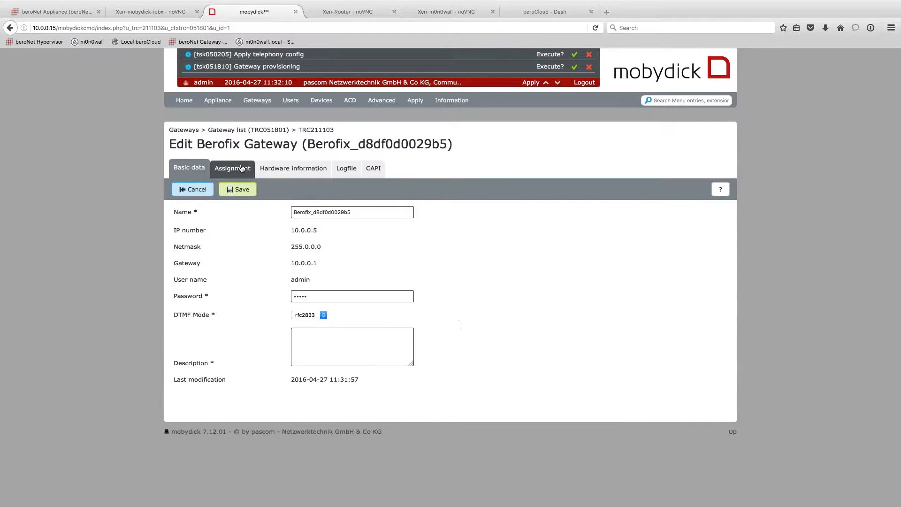
# - On the Assignment tab, add a BRI/S0 trunk line group
pyautogui.click(245, 169)
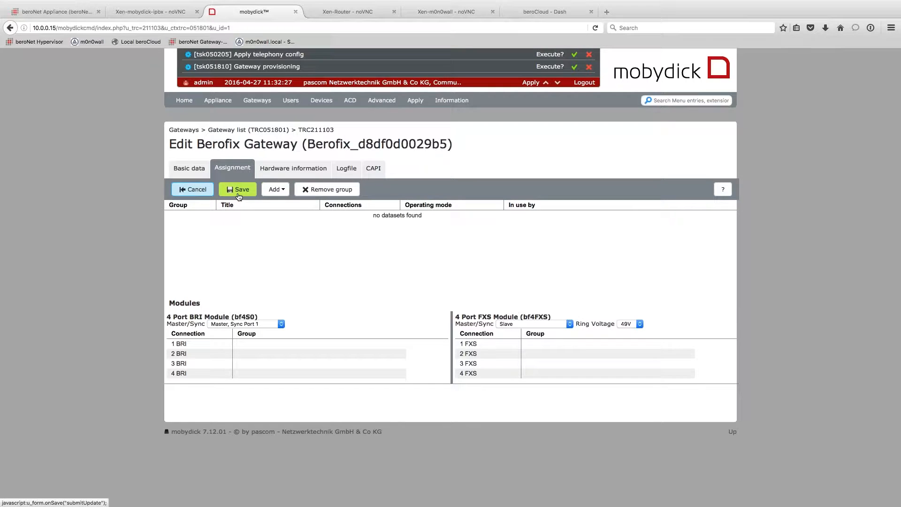
pyautogui.click(280, 191)
pyautogui.click(280, 191)
pyautogui.click(281, 192)
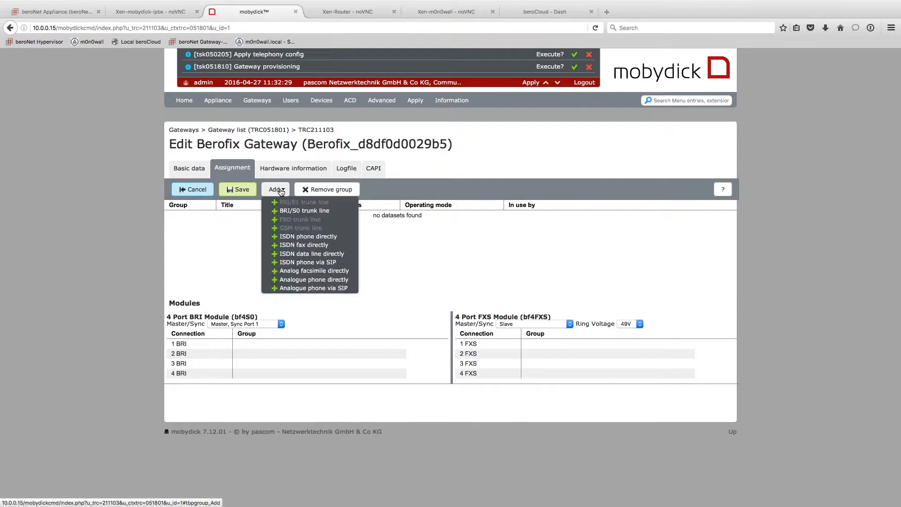
pyautogui.click(280, 191)
pyautogui.click(280, 191)
pyautogui.click(280, 191)
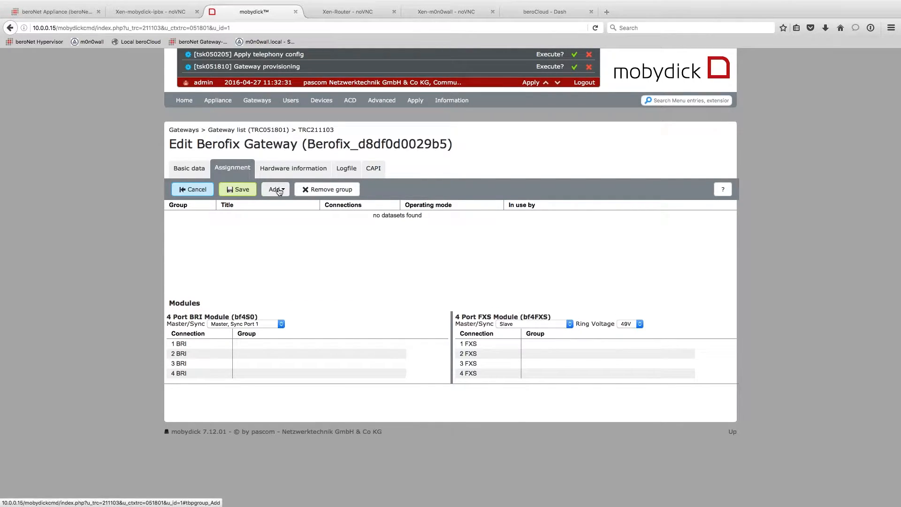
pyautogui.click(280, 192)
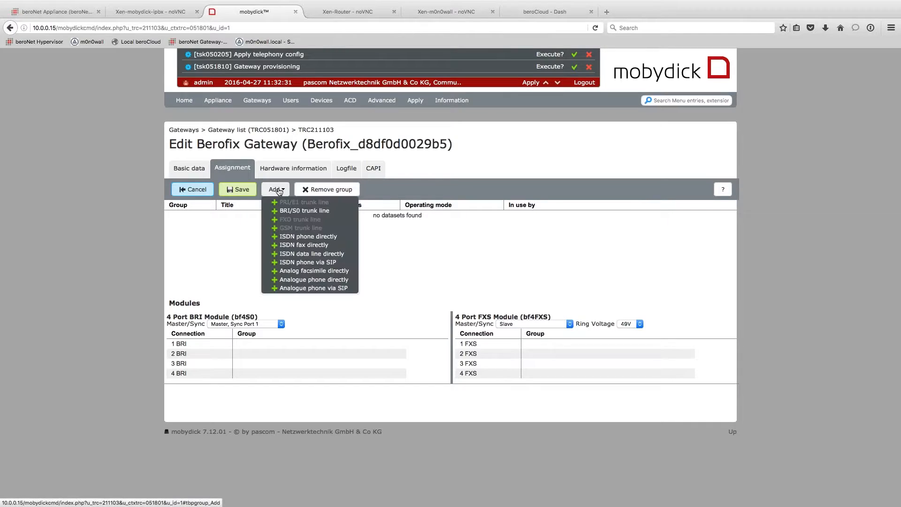
pyautogui.click(316, 212)
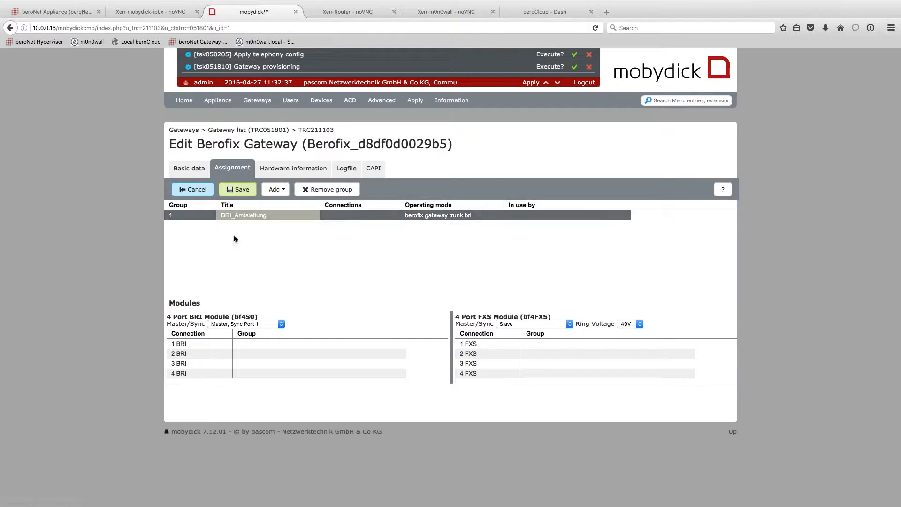
# - Assign BRI ports 1 to 4 of module 1 to BRI_Amtsleitung and confirm
pyautogui.click(251, 216)
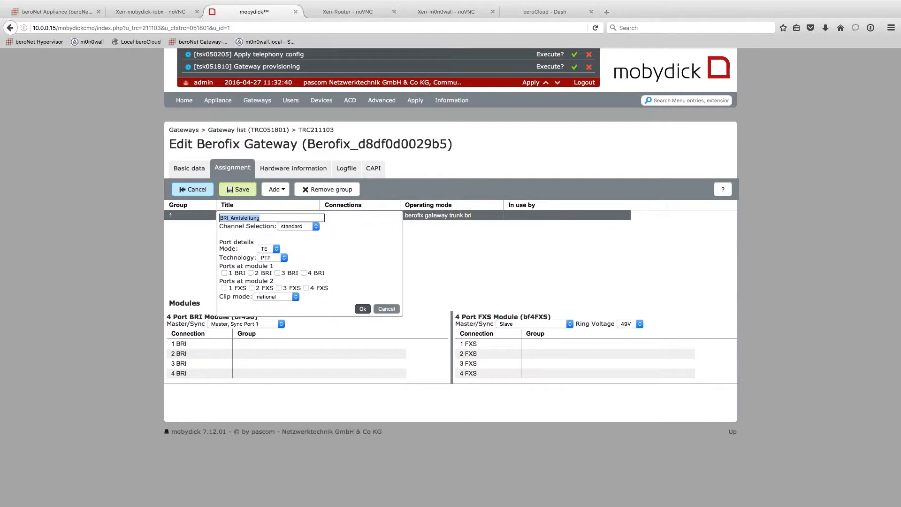
pyautogui.click(224, 272)
pyautogui.click(251, 273)
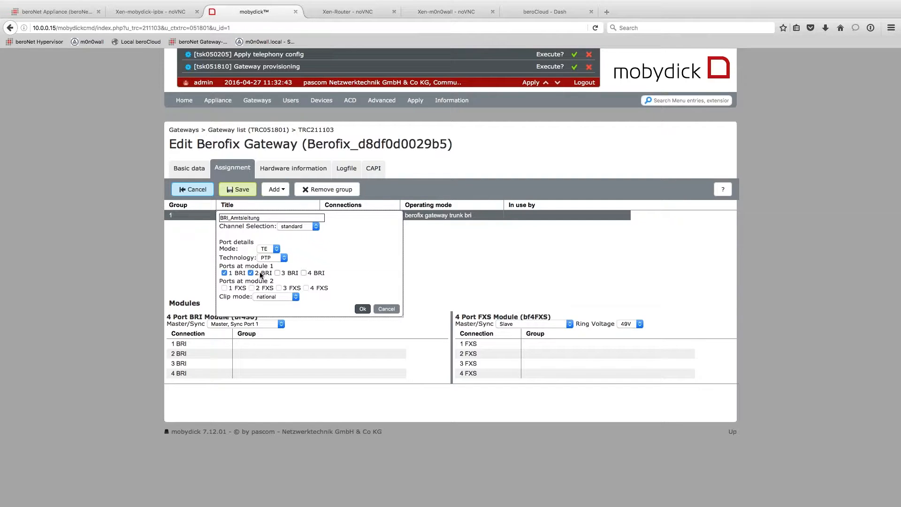
pyautogui.click(276, 272)
pyautogui.click(303, 273)
pyautogui.click(363, 308)
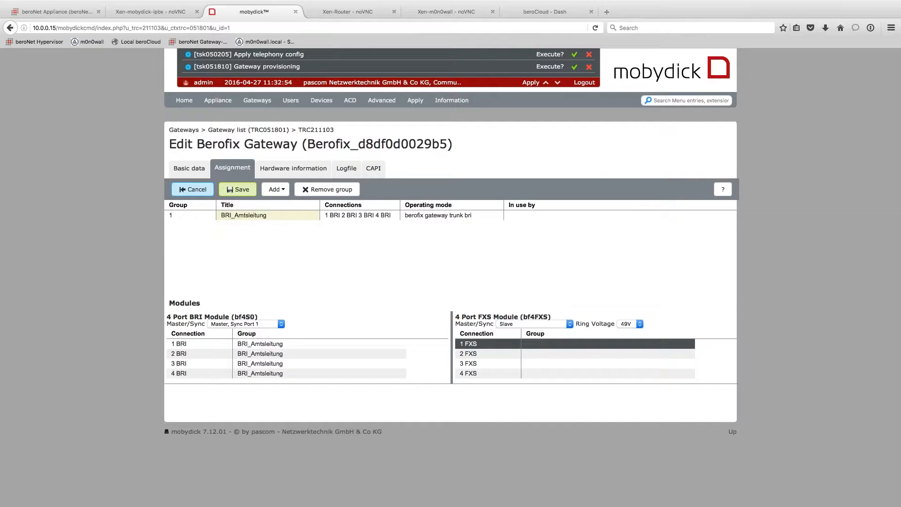
pyautogui.click(282, 191)
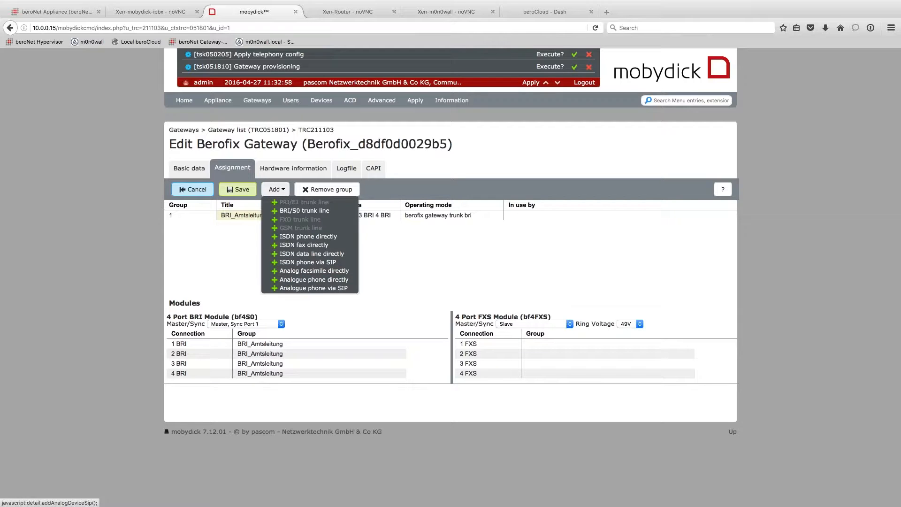
# - Add an analogue-phone-via-SIP group named Steves_phone on port 1 FXS, then save the Berofix gateway's groups
pyautogui.click(310, 288)
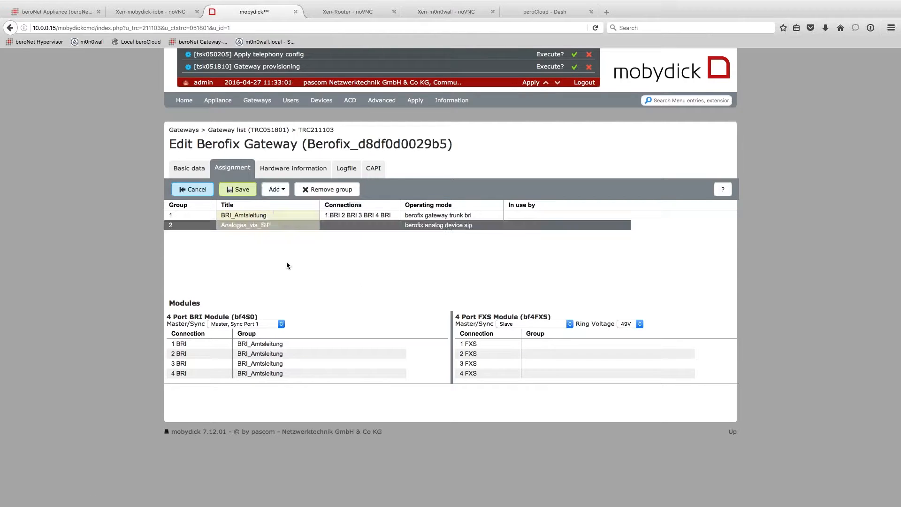
pyautogui.click(255, 228)
pyautogui.write('S')
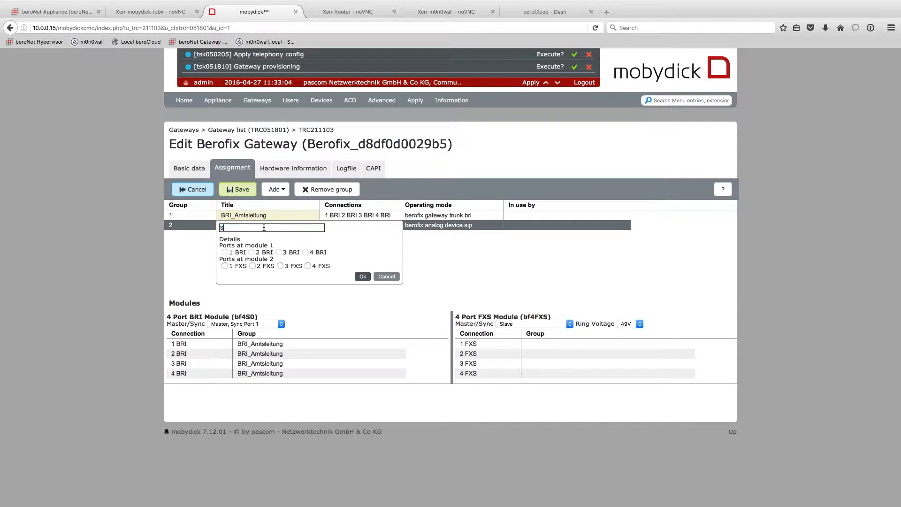
pyautogui.write('teves_phone')
pyautogui.click(225, 266)
pyautogui.click(361, 277)
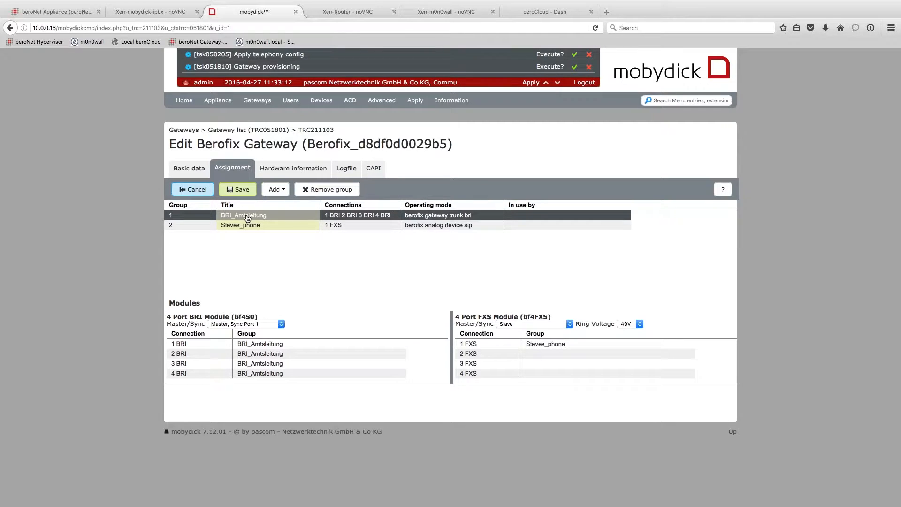
pyautogui.click(229, 190)
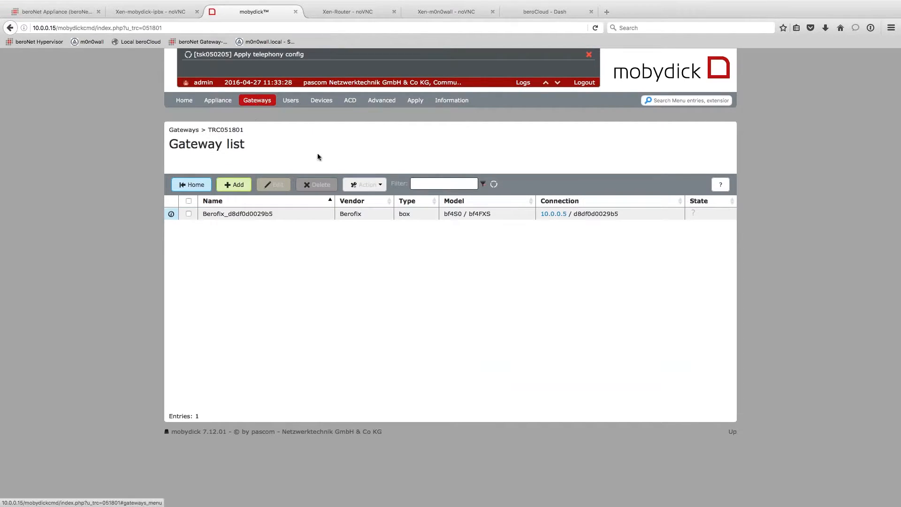
# - Go to the empty Trunks overview under Gateways and start a new trunk
pyautogui.click(225, 100)
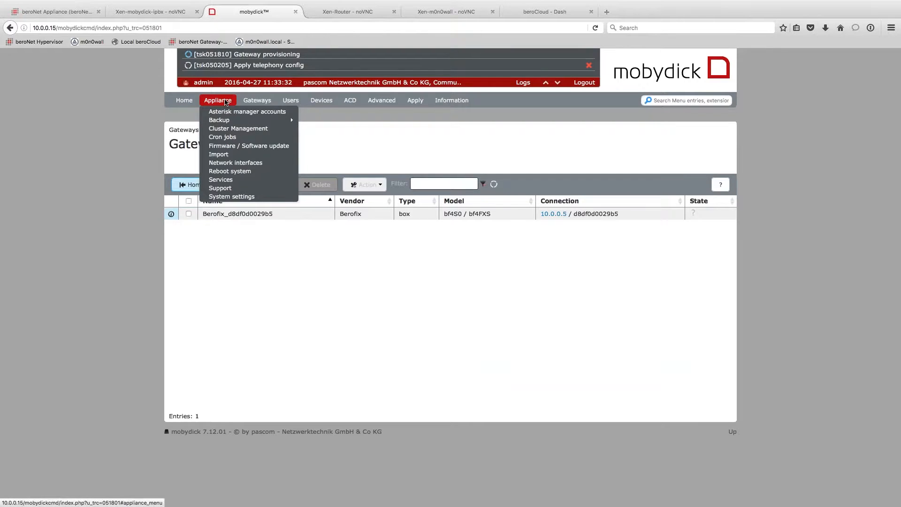
pyautogui.click(403, 174)
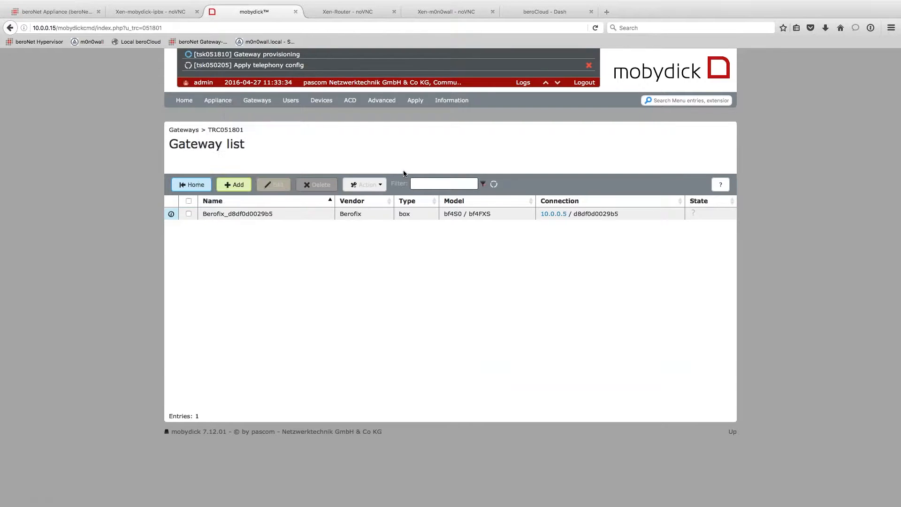
pyautogui.click(258, 101)
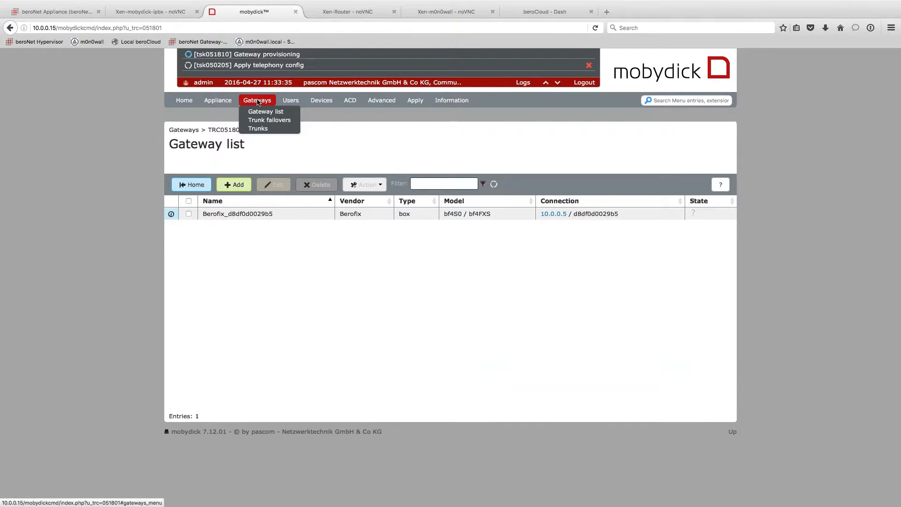
pyautogui.click(258, 128)
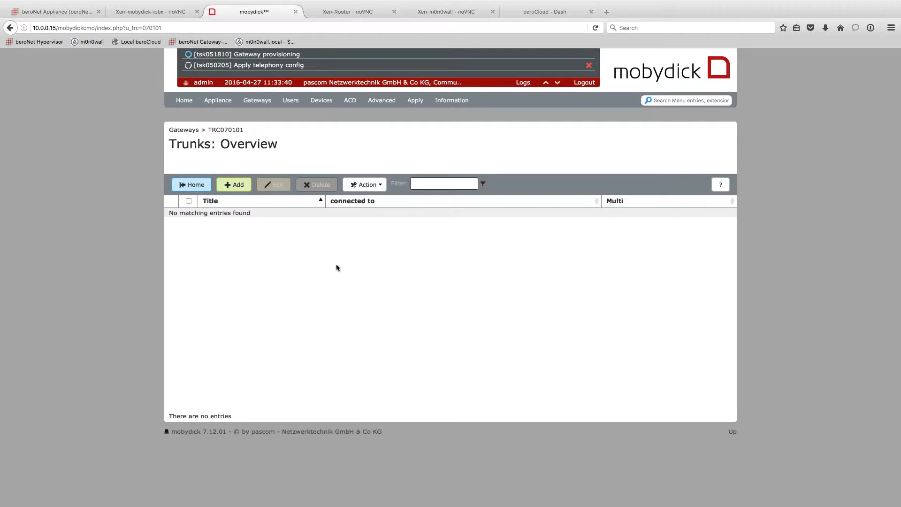
pyautogui.click(229, 187)
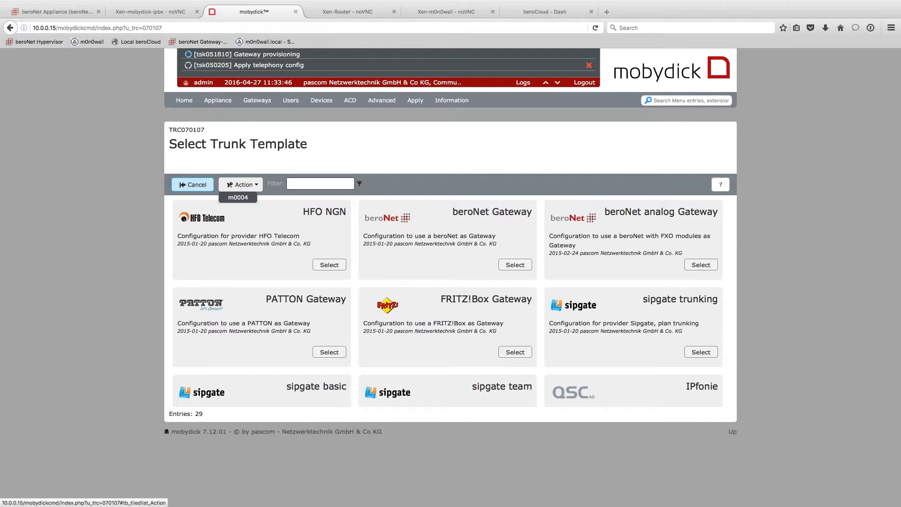
# - Pick the beroNet Gateway template, name the trunk beronet, and fill in dialling codes 00, 49 and 30
pyautogui.click(514, 265)
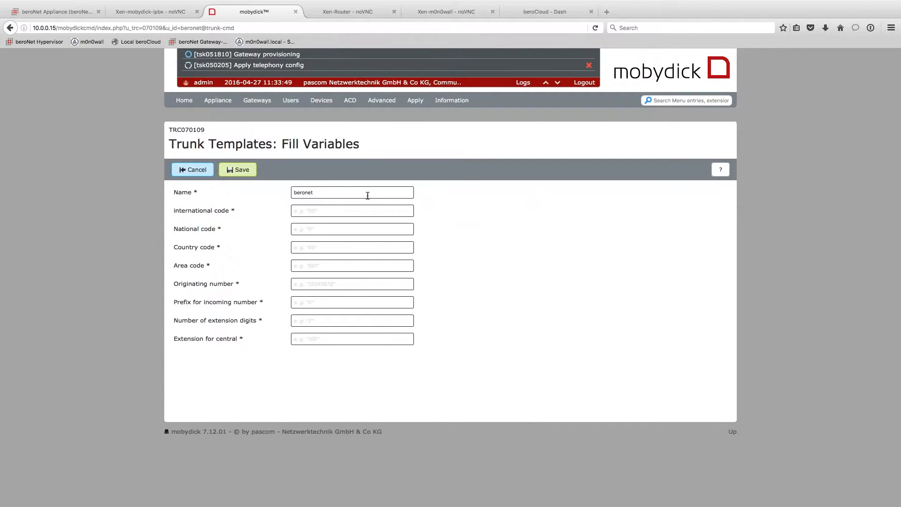
pyautogui.moveTo(368, 194); pyautogui.dragTo(281, 192)
pyautogui.click(314, 211)
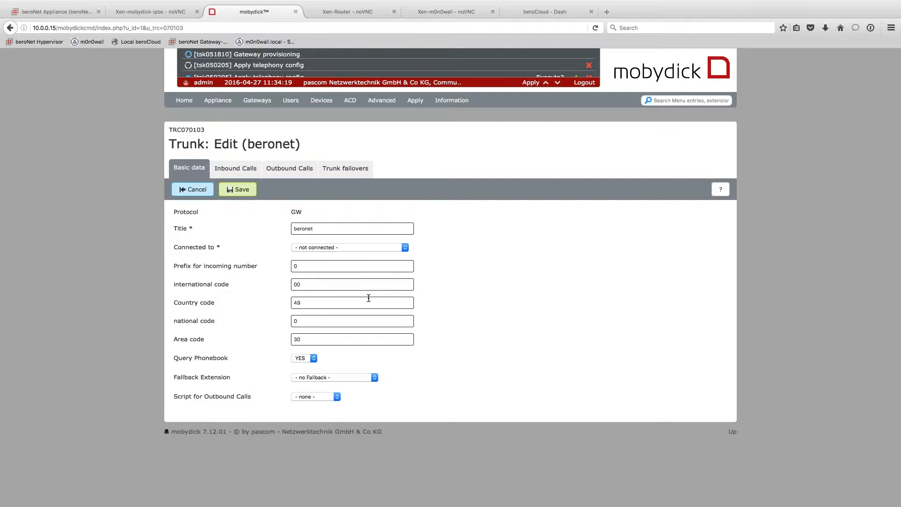
# - Connect the beronet trunk to the BRI_Amtsleitung group, choose the Central inbound rule, and review outbound rules
pyautogui.click(317, 247)
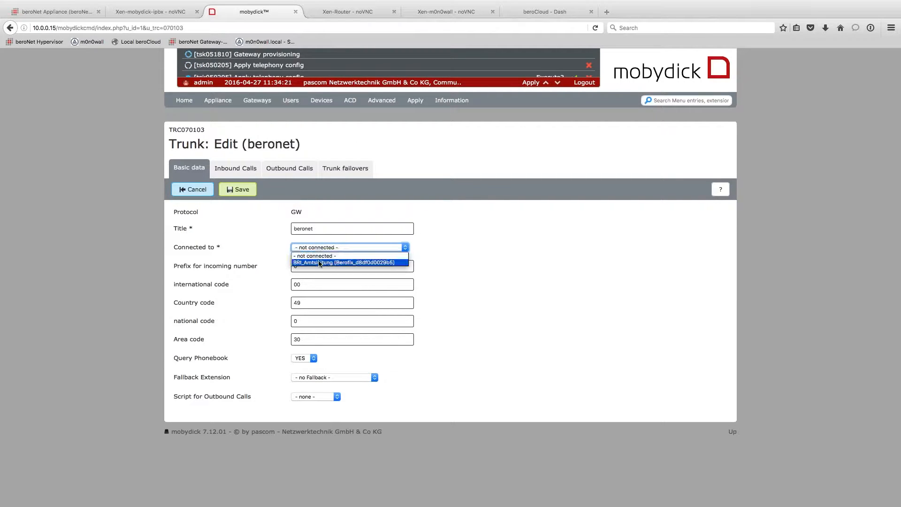
pyautogui.click(320, 263)
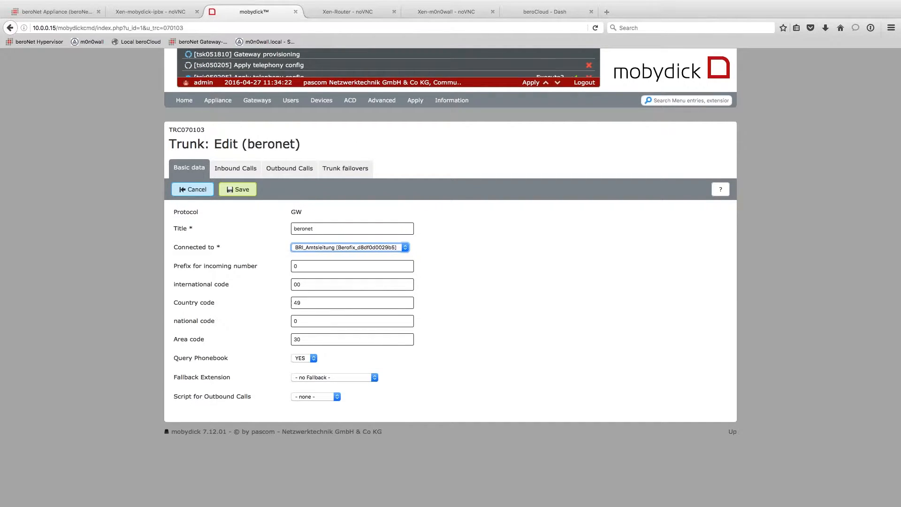
pyautogui.click(263, 269)
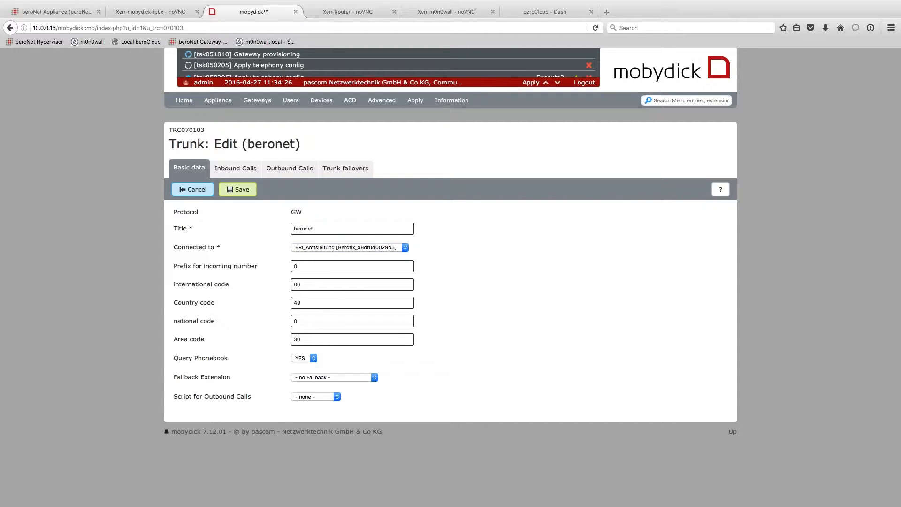
pyautogui.click(232, 169)
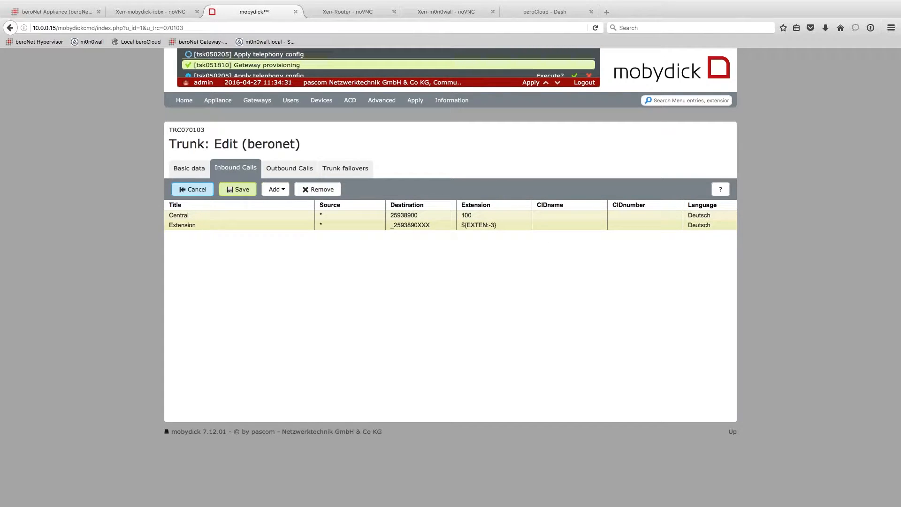
pyautogui.click(468, 227)
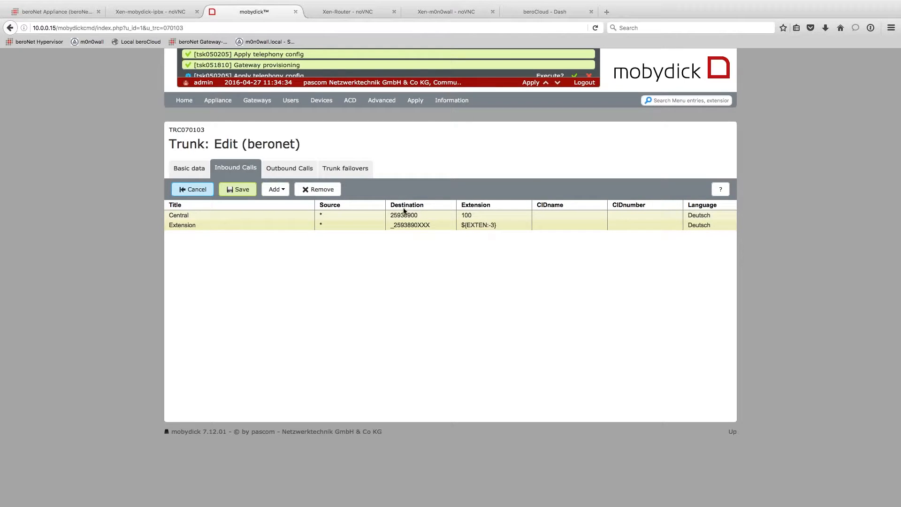
pyautogui.click(397, 228)
pyautogui.click(407, 217)
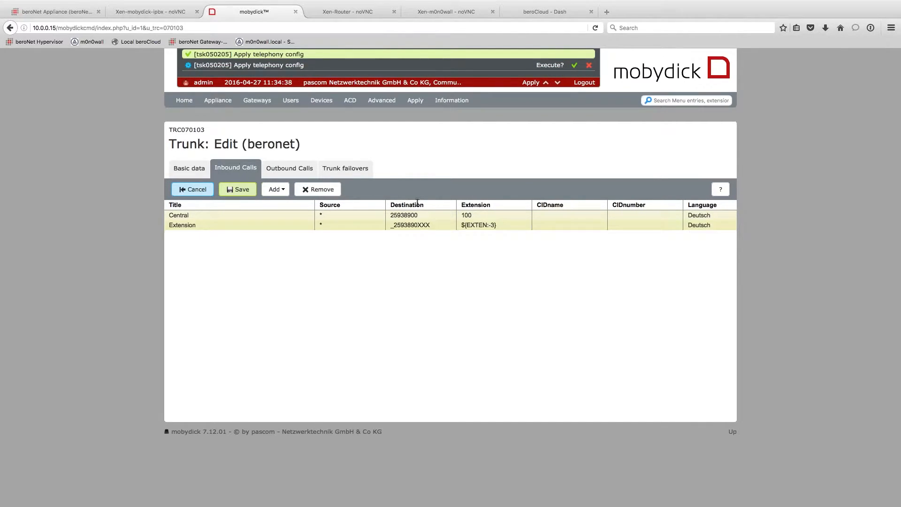
pyautogui.click(283, 168)
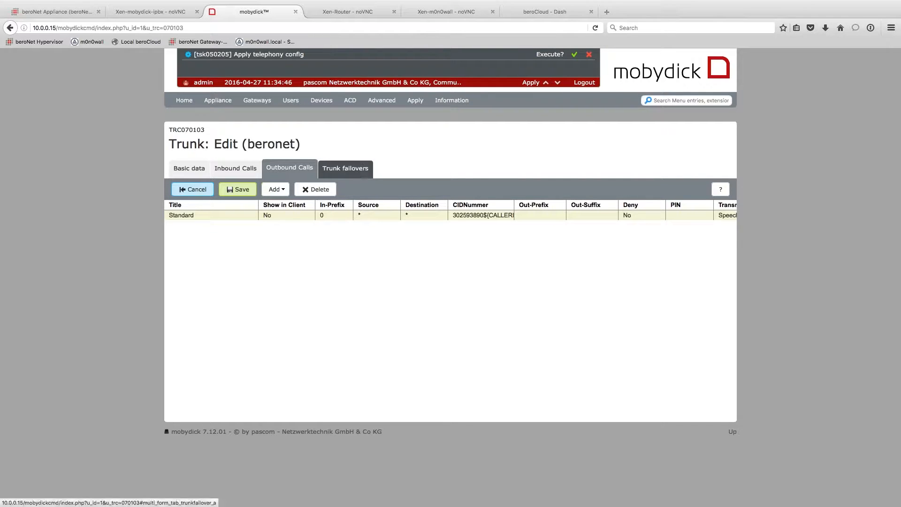
pyautogui.click(188, 170)
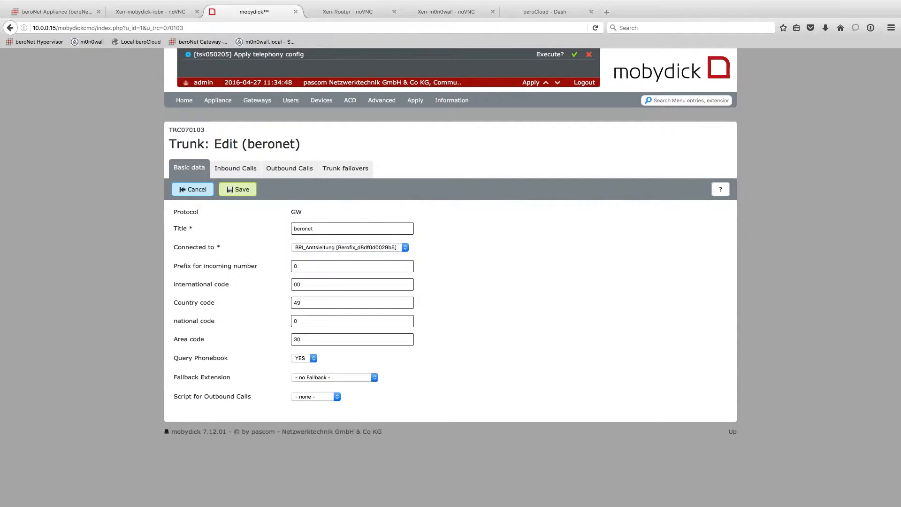
# - Save the beronet trunk and execute the pending configuration tasks
pyautogui.click(238, 189)
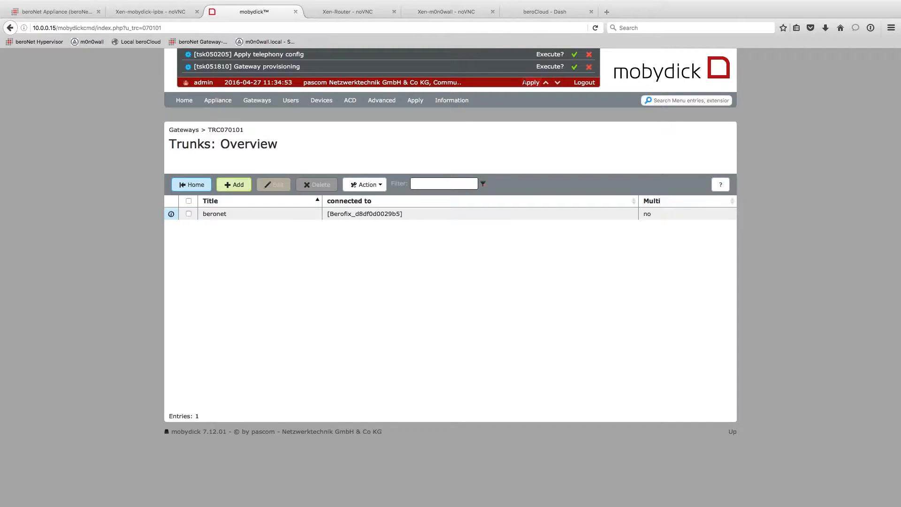
pyautogui.click(528, 83)
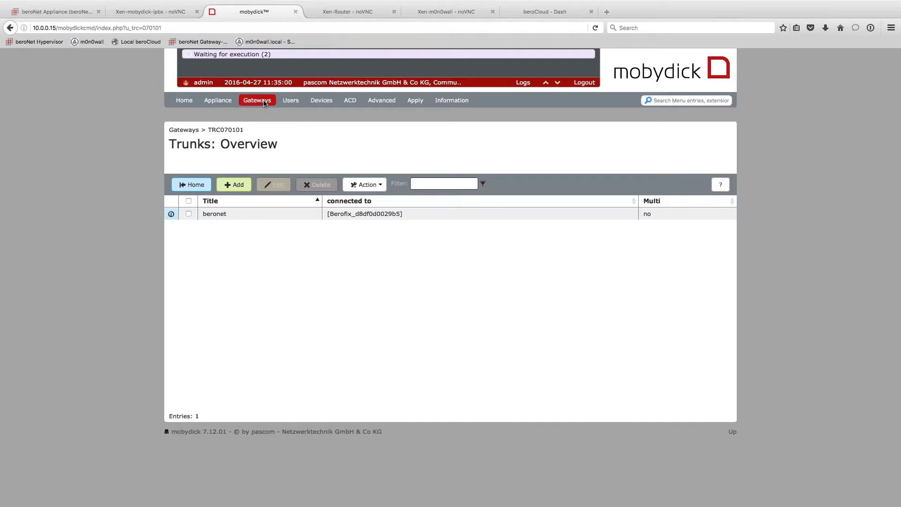
pyautogui.moveTo(265, 103)
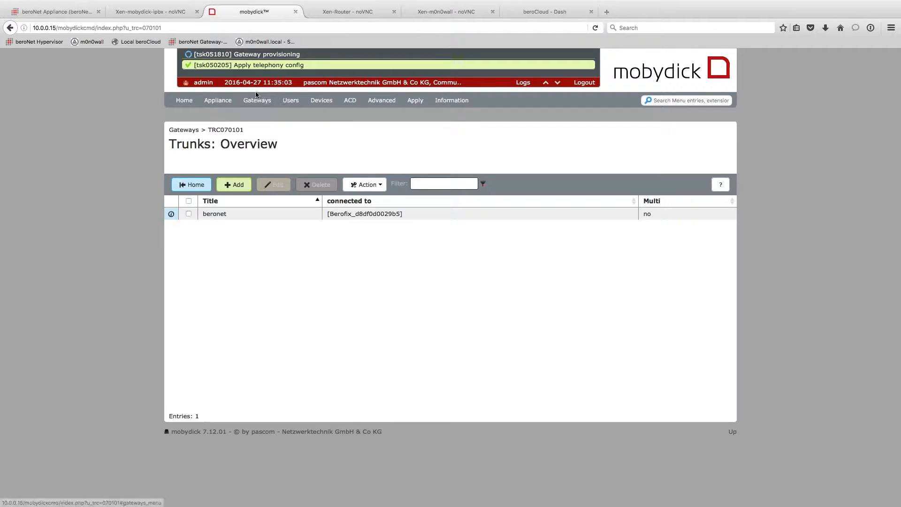
pyautogui.moveTo(292, 98)
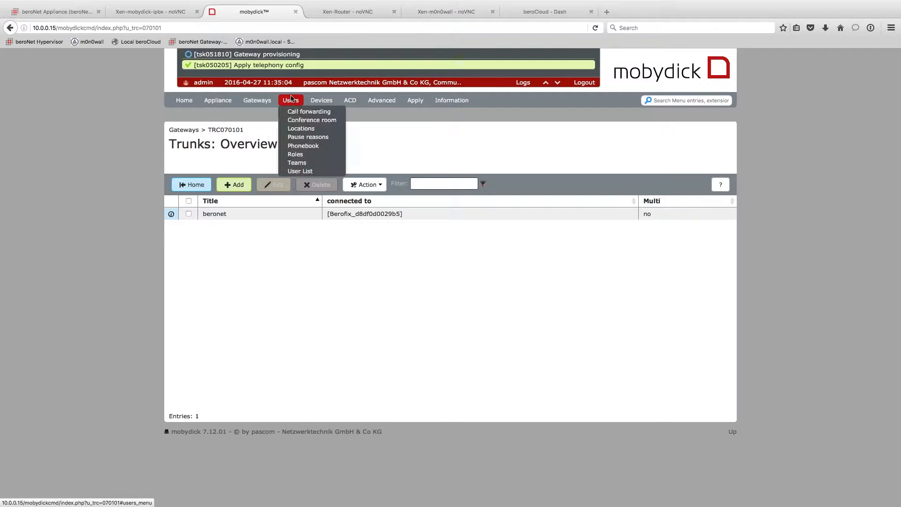
# - Start a new user with login and display name user1 and set its password
pyautogui.click(299, 171)
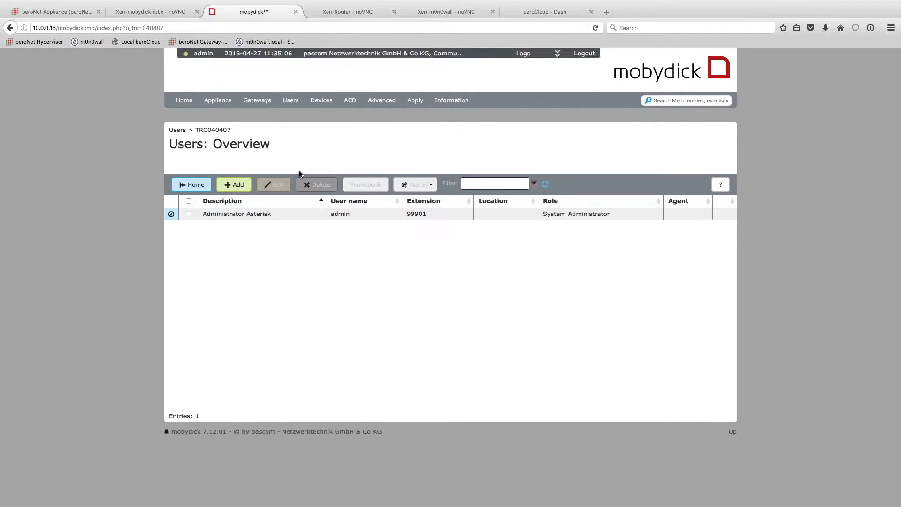
pyautogui.click(225, 189)
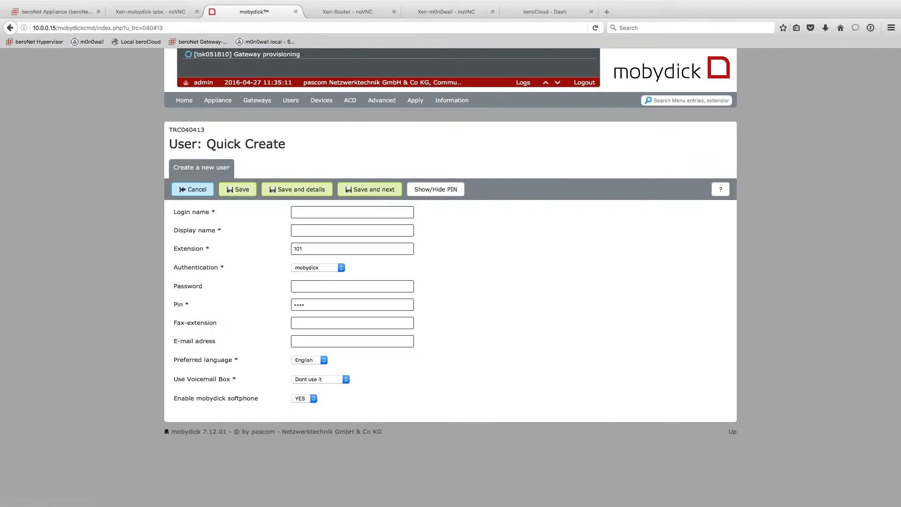
pyautogui.click(306, 212)
pyautogui.write('user1user1')
pyautogui.press('Tab')
pyautogui.press('Tab')
pyautogui.press('Tab')
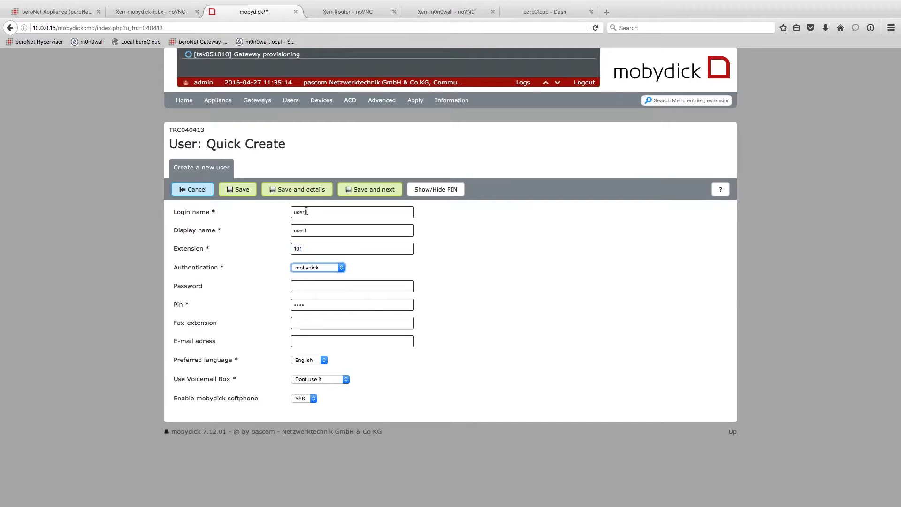
pyautogui.write('••••••')
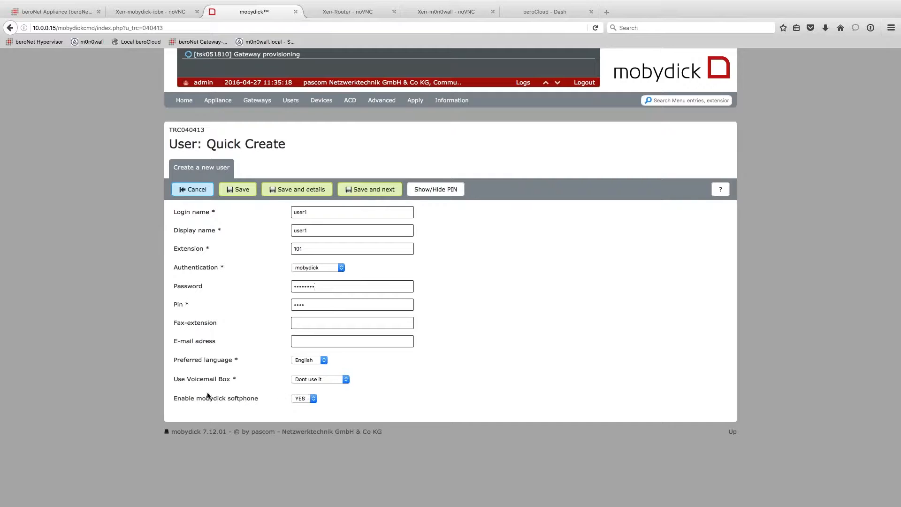
# - Keep the mobydick softphone enabled and save user1 on extension 101, moving to the next user
pyautogui.click(331, 408)
pyautogui.click(313, 401)
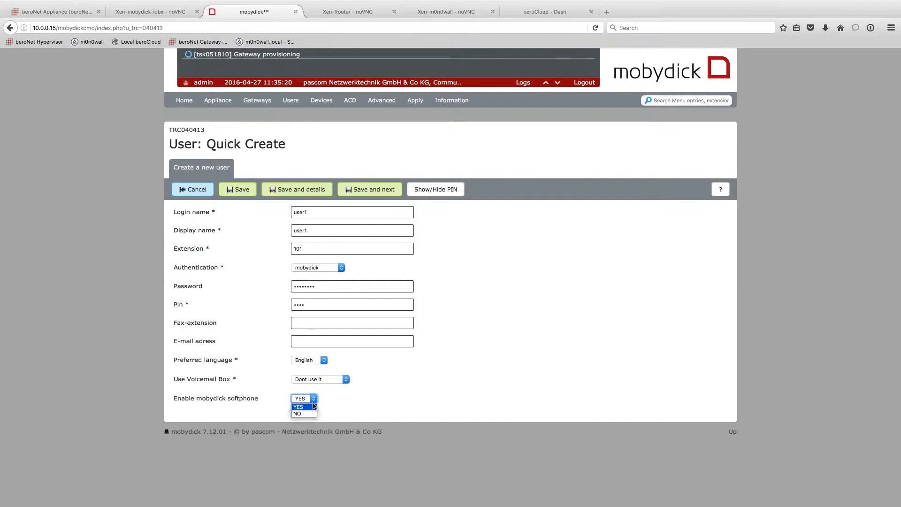
pyautogui.click(313, 407)
pyautogui.click(383, 411)
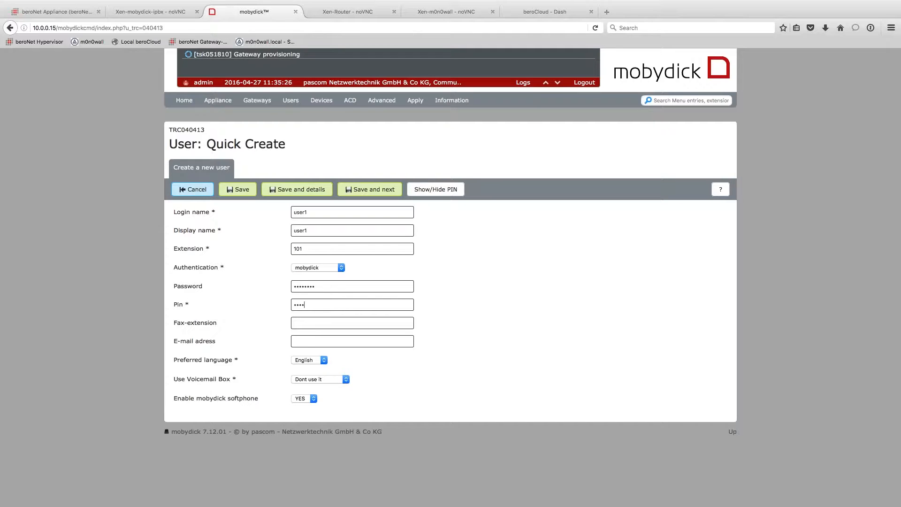
pyautogui.click(358, 196)
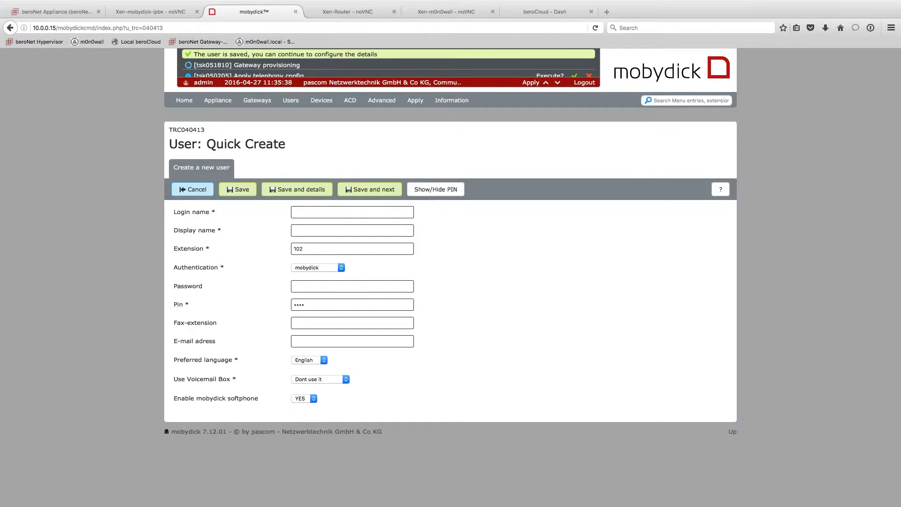
# - Save user2 with display name user, a password, extension 102 and softphone kept YES
pyautogui.write('user2user')
pyautogui.press('Tab')
pyautogui.press('Tab')
pyautogui.press('Tab')
pyautogui.write('********')
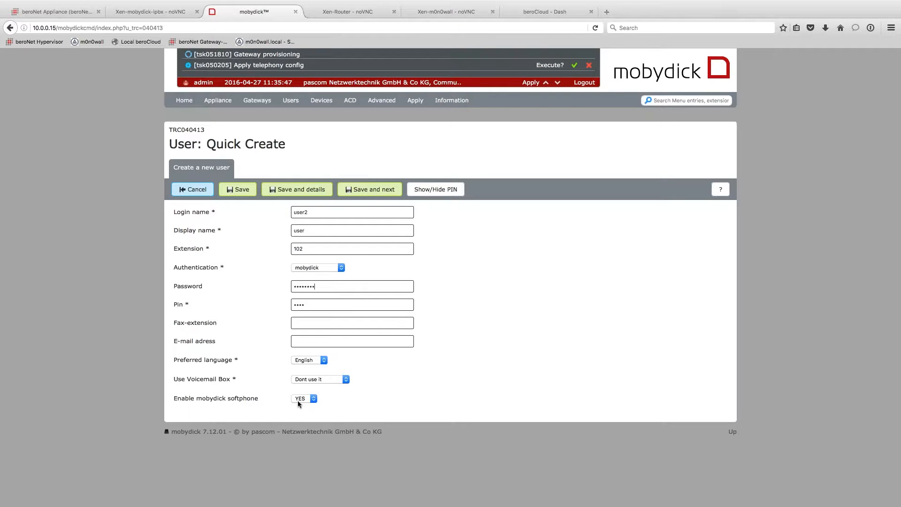
pyautogui.click(319, 306)
pyautogui.moveTo(257, 398); pyautogui.dragTo(167, 398)
pyautogui.moveTo(263, 399); pyautogui.dragTo(173, 397)
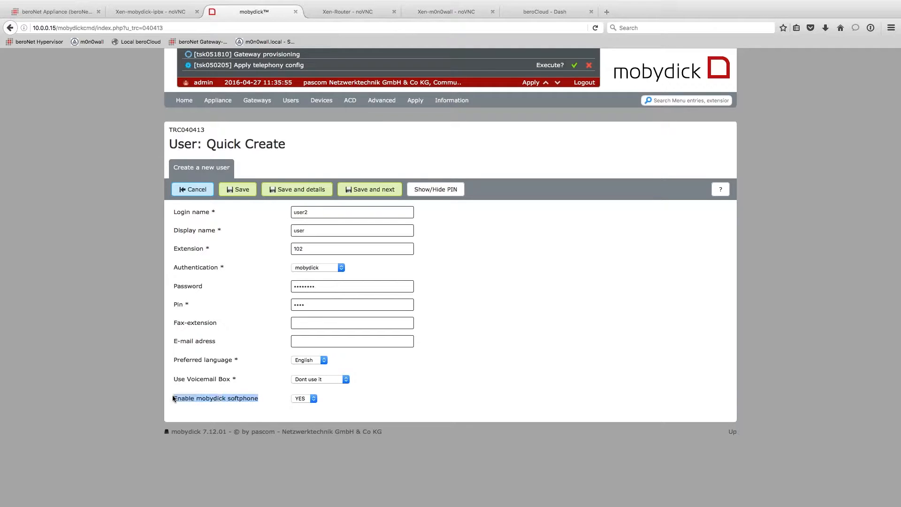
pyautogui.click(236, 385)
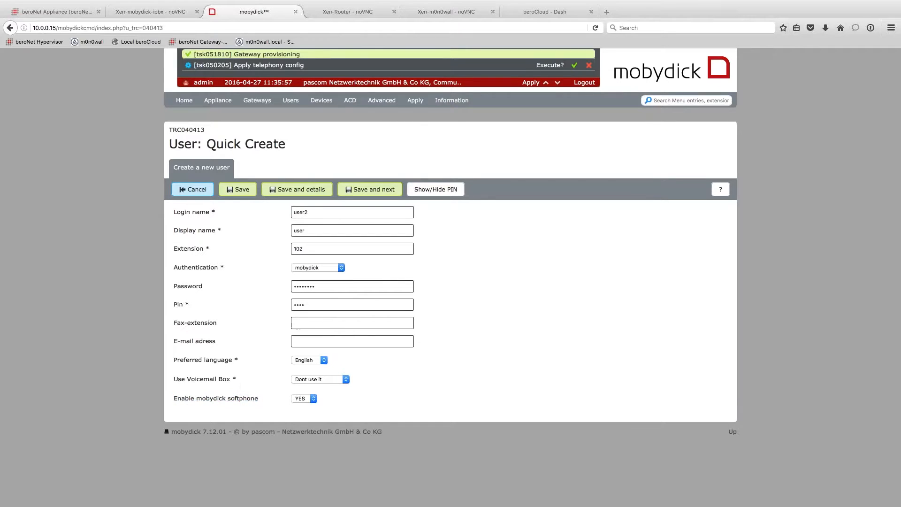
pyautogui.click(389, 193)
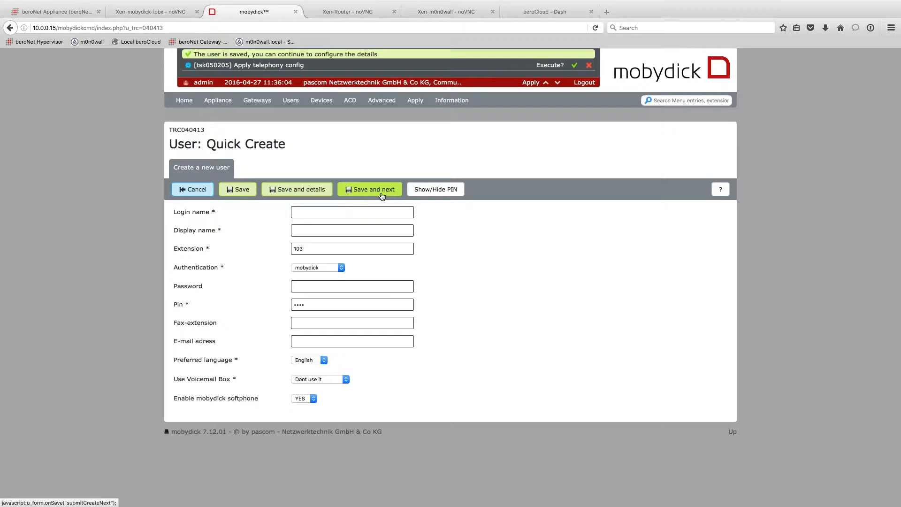
# - Enter login steve, display name stevie and a password on extension 103, set softphone to NO, and save
pyautogui.click(334, 217)
pyautogui.write('S')
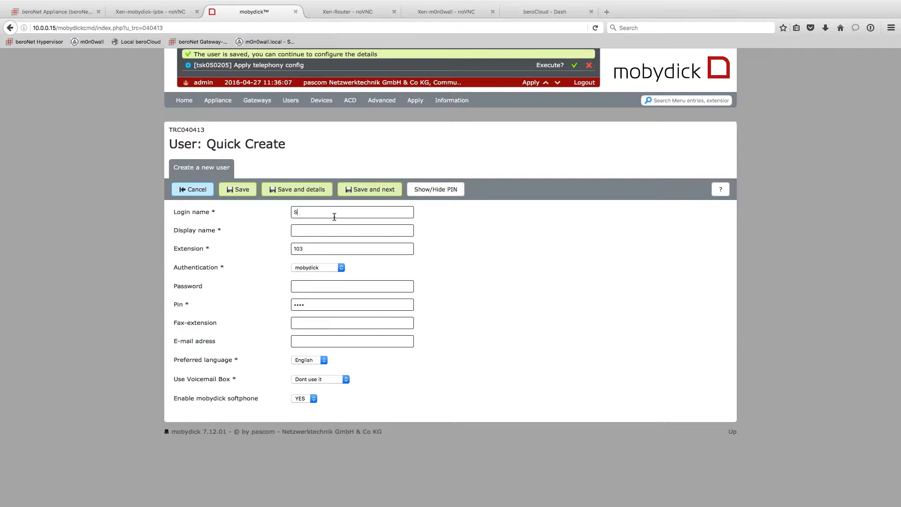
pyautogui.write('teve')
pyautogui.write('stev')
pyautogui.write('ie')
pyautogui.press('Tab')
pyautogui.press('Tab')
pyautogui.press('Tab')
pyautogui.write('••••••••')
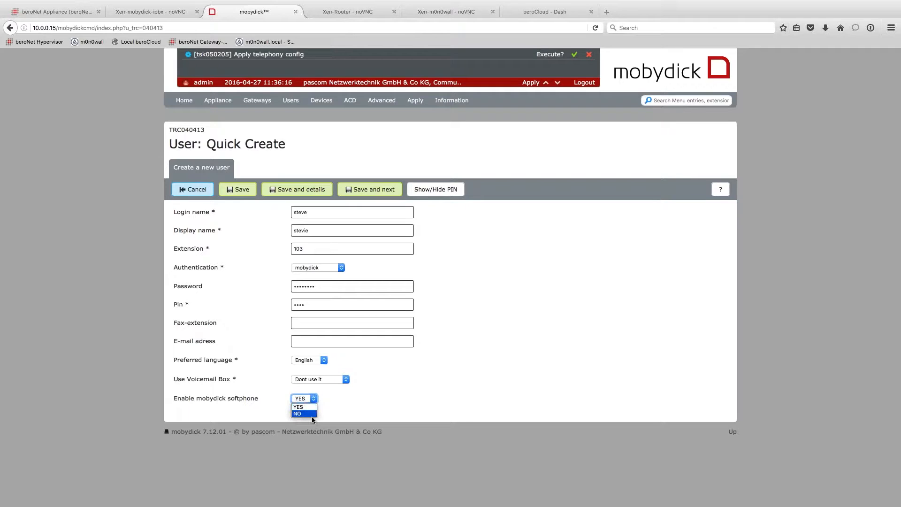
pyautogui.click(312, 414)
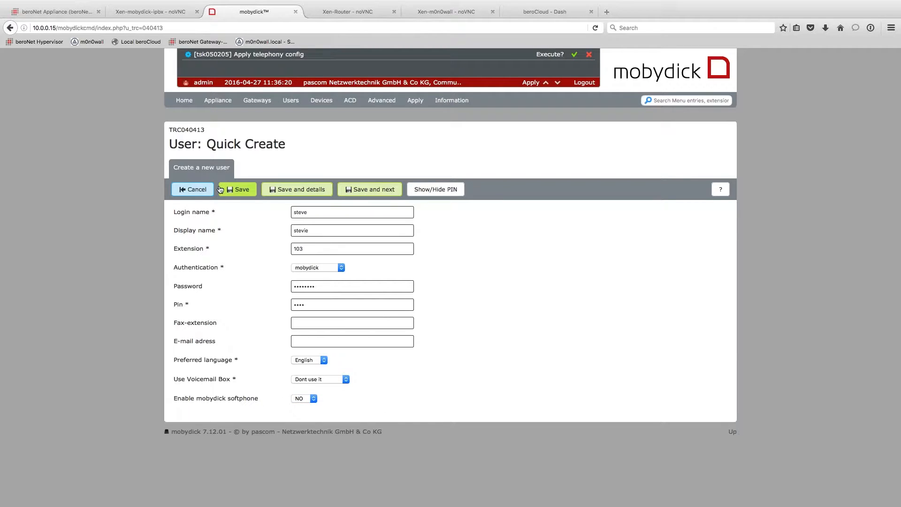
pyautogui.click(239, 191)
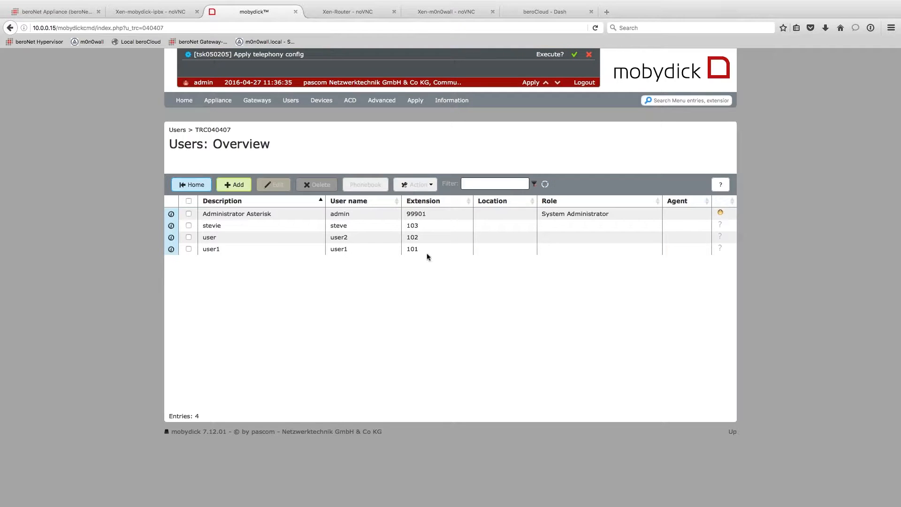
# - Add a 'Via berofix gateway: Analog phone per SIP' device from the Device list and list its connectable ports
pyautogui.moveTo(322, 101)
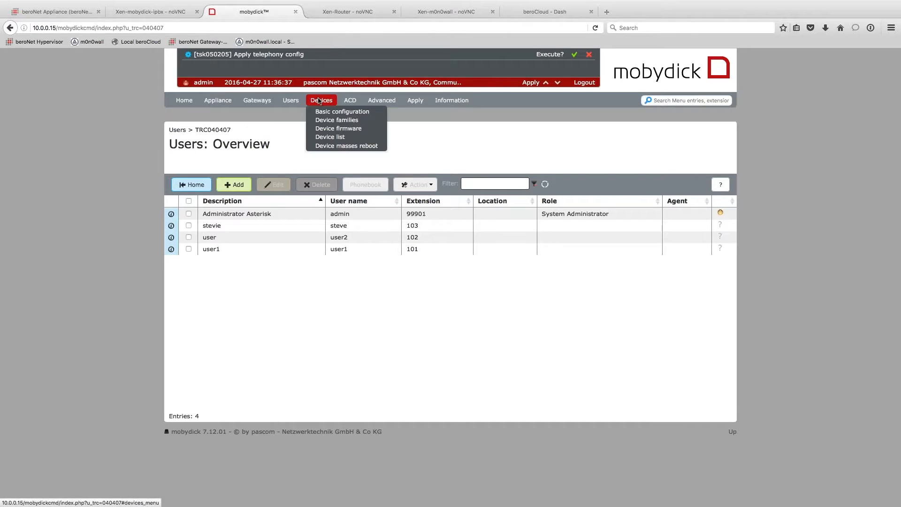
pyautogui.click(323, 137)
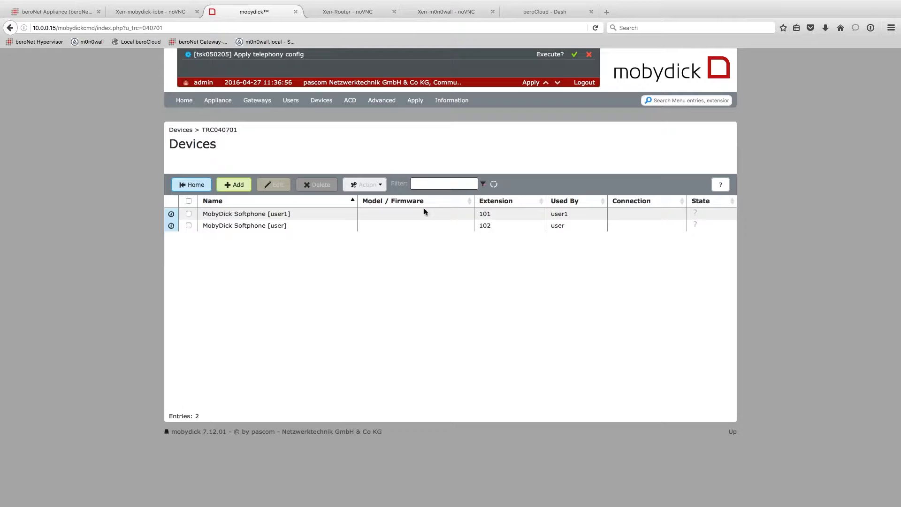
pyautogui.click(229, 187)
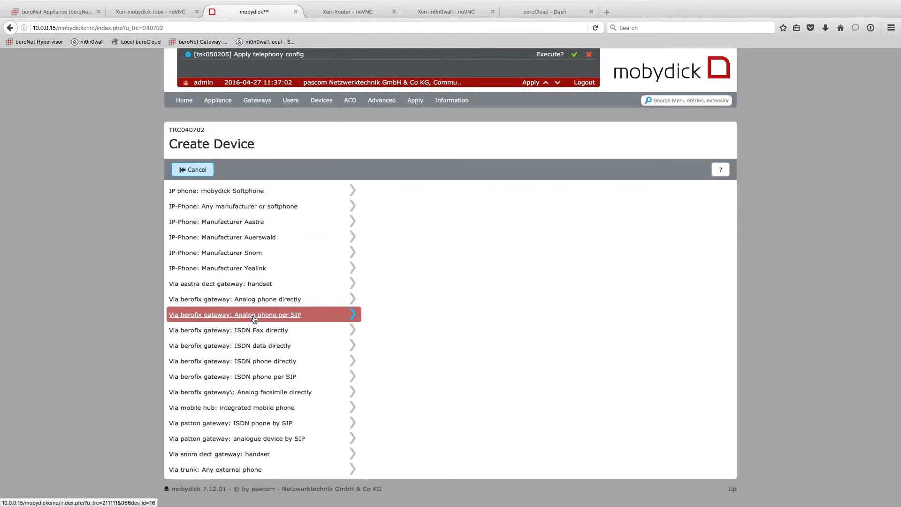
pyautogui.click(284, 316)
pyautogui.click(320, 229)
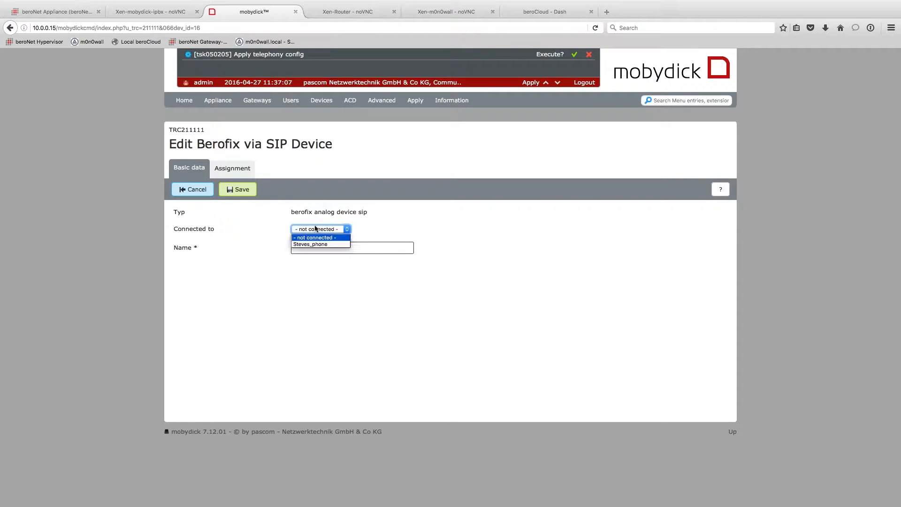
# - Connect the device to Steves_phone and name it Steve's Phone
pyautogui.click(319, 244)
pyautogui.click(318, 247)
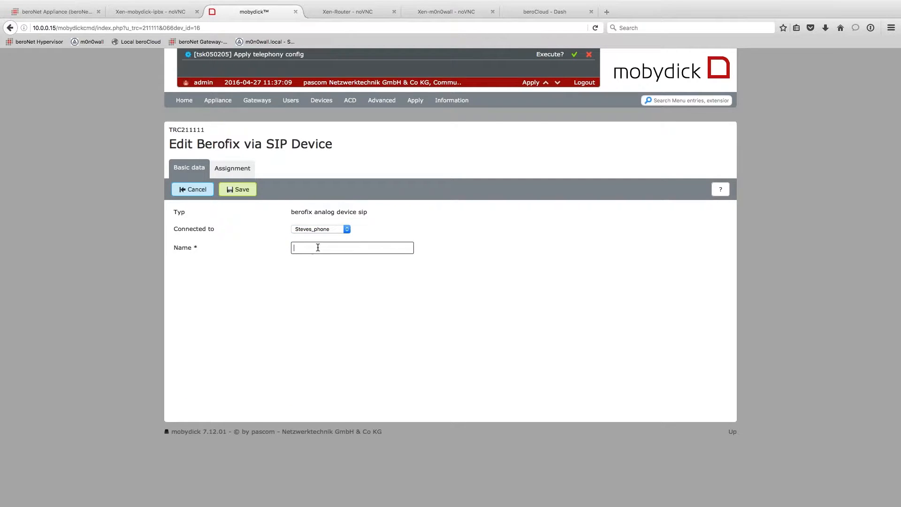
pyautogui.write("Steve's Phoen")
pyautogui.press('BackSpace')
pyautogui.press('BackSpace')
pyautogui.write('ne')
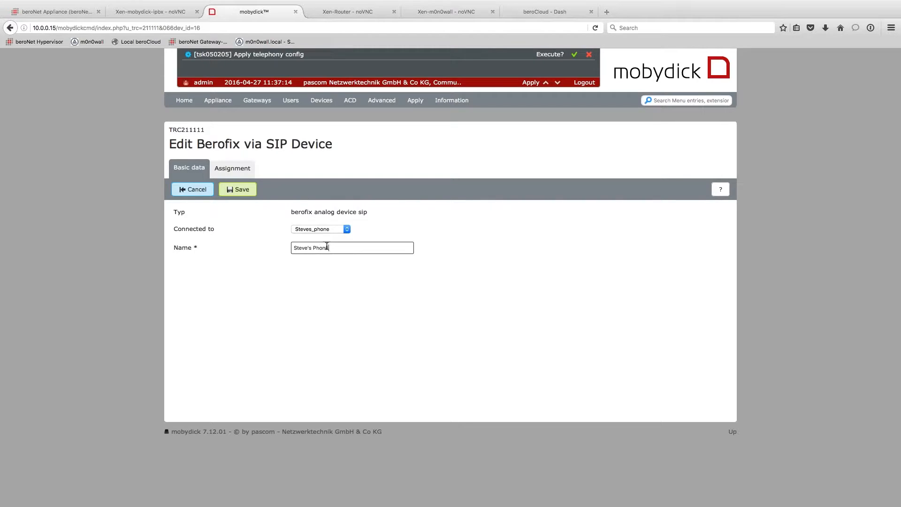
# - Assign the device to stevie, save it, and apply the pending configuration
pyautogui.click(237, 172)
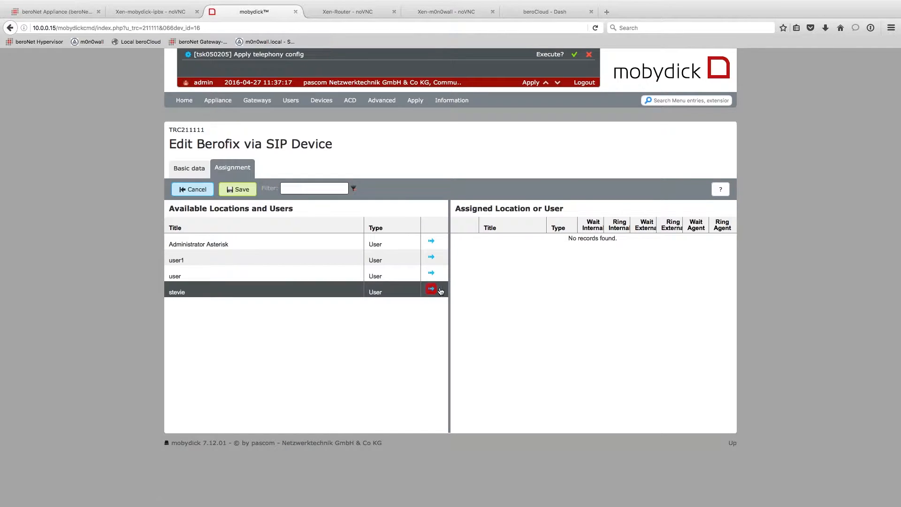
pyautogui.click(431, 289)
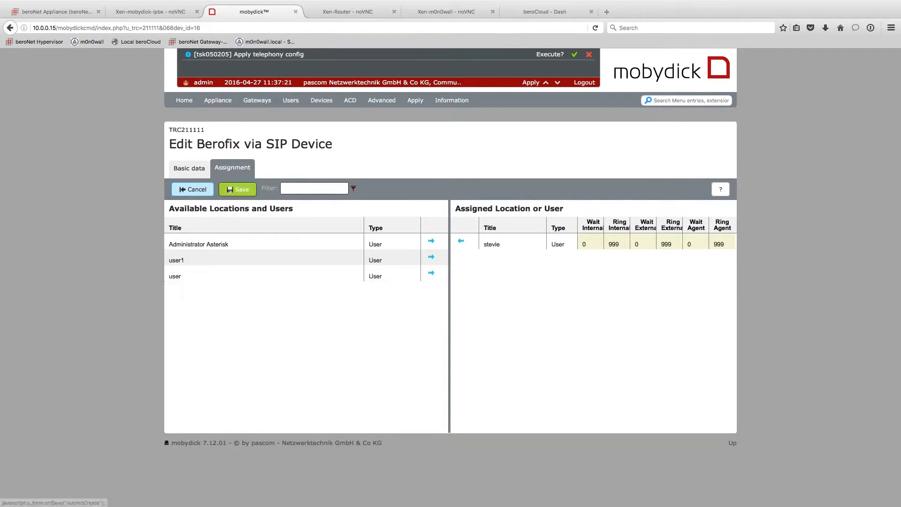
pyautogui.click(238, 189)
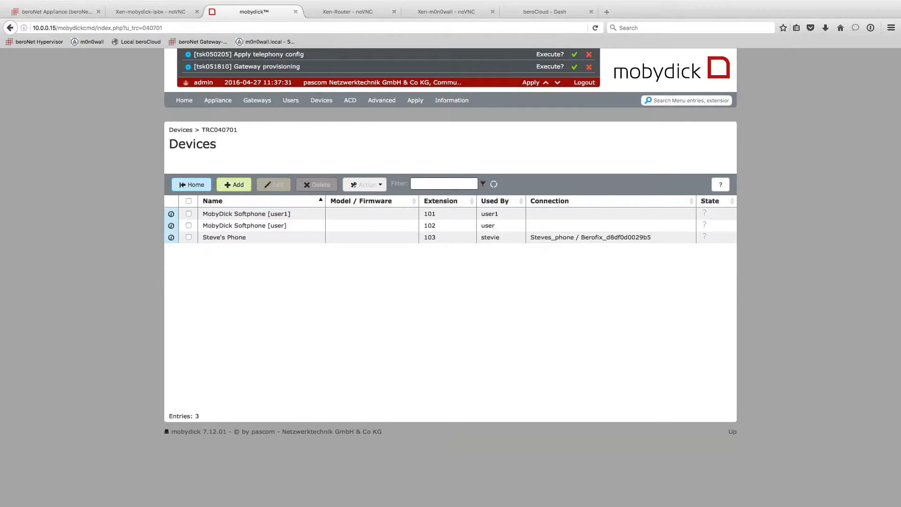
pyautogui.click(530, 83)
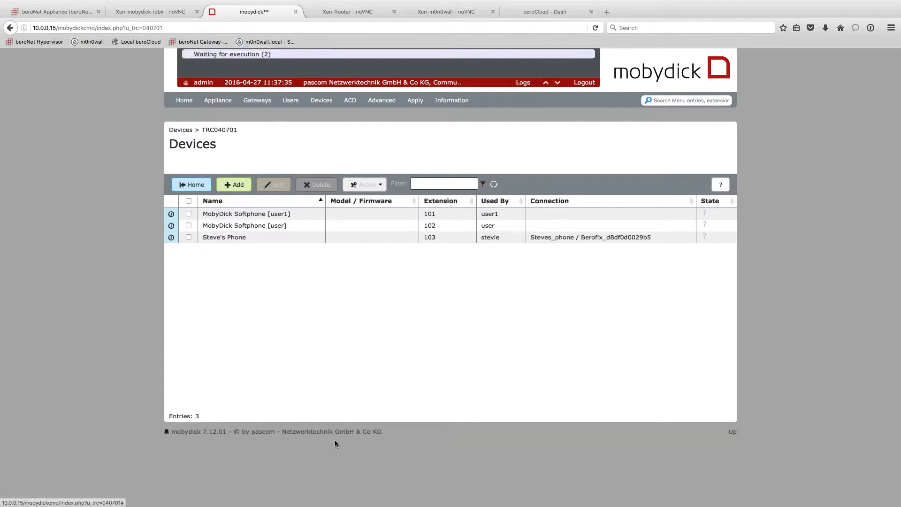
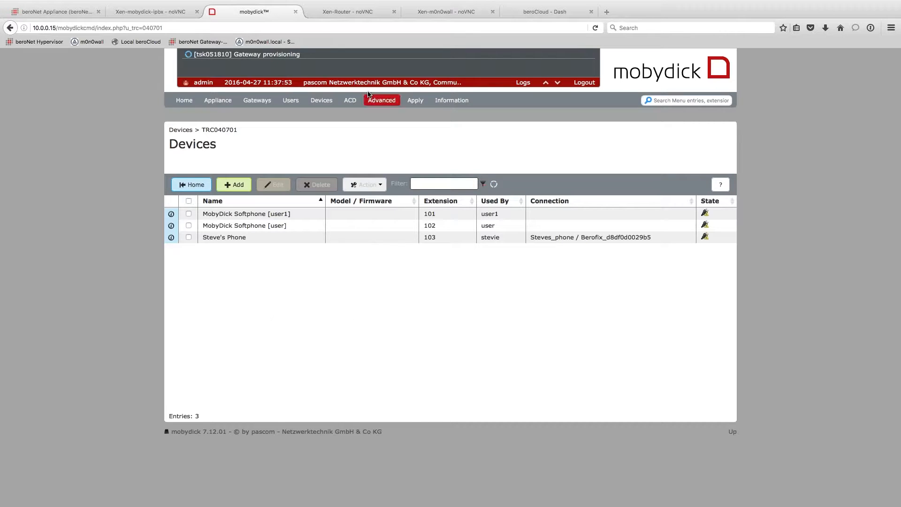
# - Check the gateway provisioning log, then reload the Devices list to show the new Yealink T46G
pyautogui.moveTo(287, 54); pyautogui.dragTo(310, 54)
pyautogui.click(311, 54)
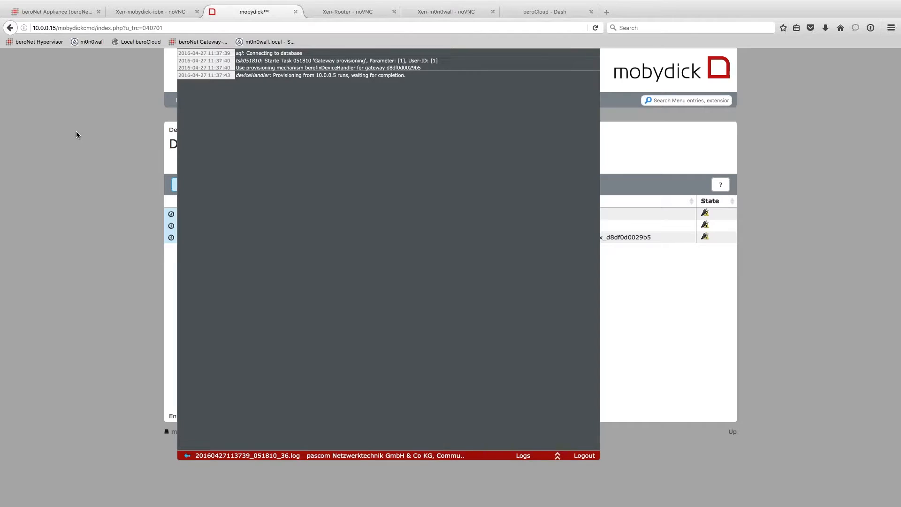
pyautogui.click(558, 455)
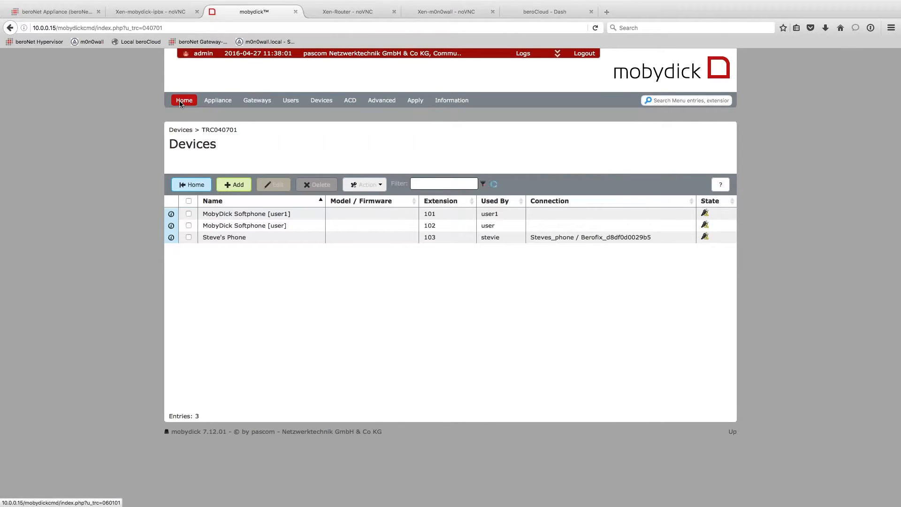
pyautogui.click(183, 100)
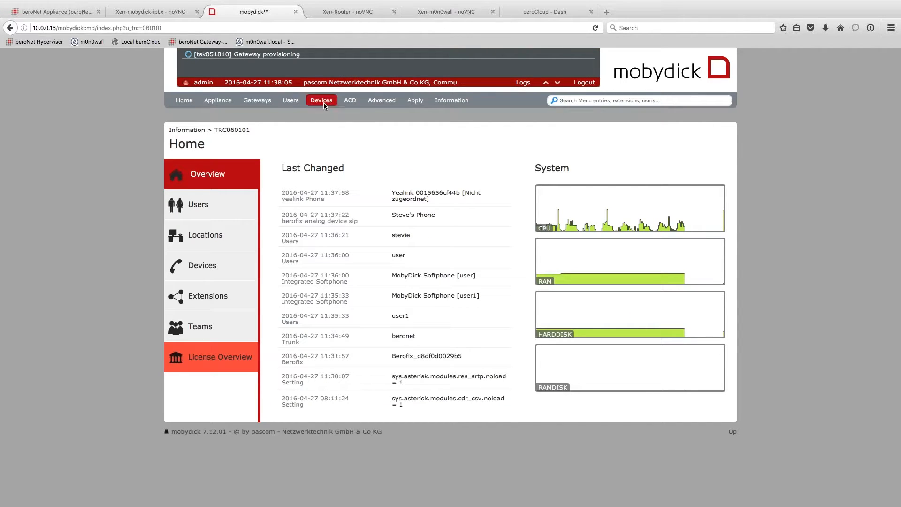
pyautogui.moveTo(322, 102)
pyautogui.click(325, 133)
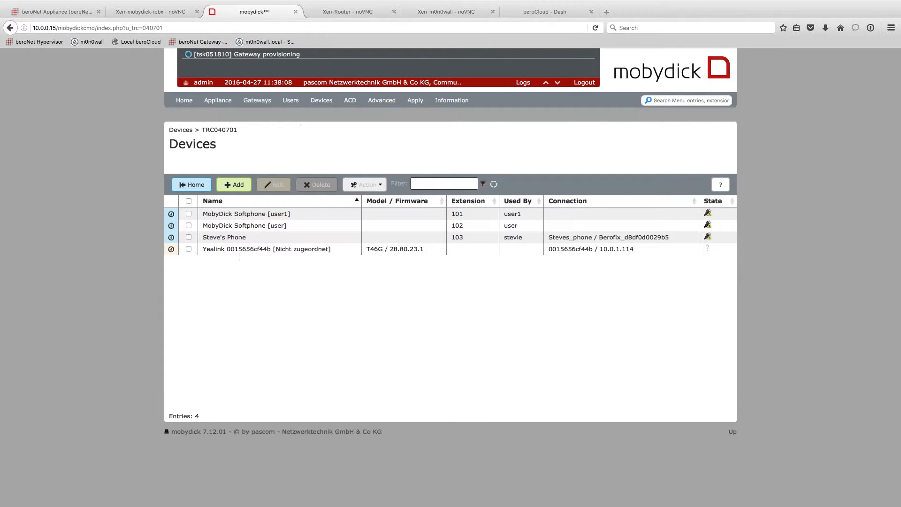
# - Assign the Yealink T46G phone to 'user' under Assignment so it takes extension 102, and save
pyautogui.click(239, 254)
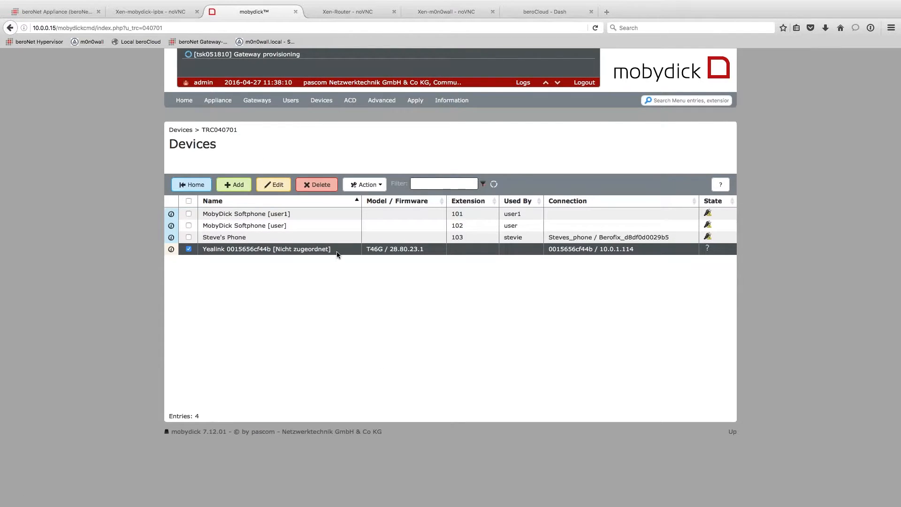
pyautogui.moveTo(332, 250); pyautogui.dragTo(271, 249)
pyautogui.click(478, 284)
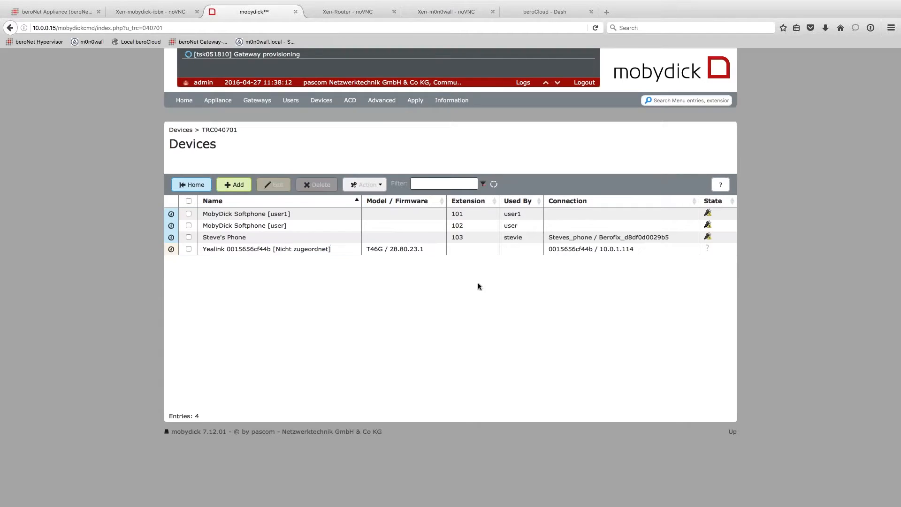
pyautogui.click(503, 246)
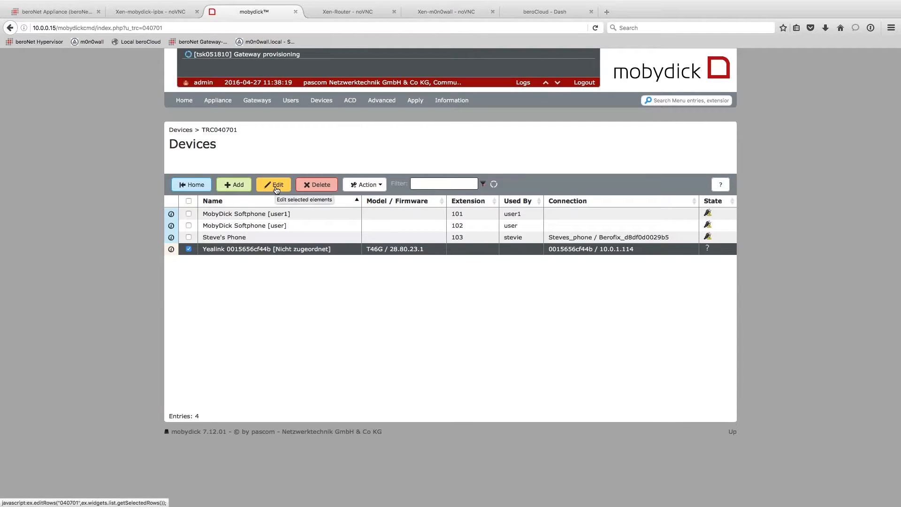
pyautogui.click(276, 189)
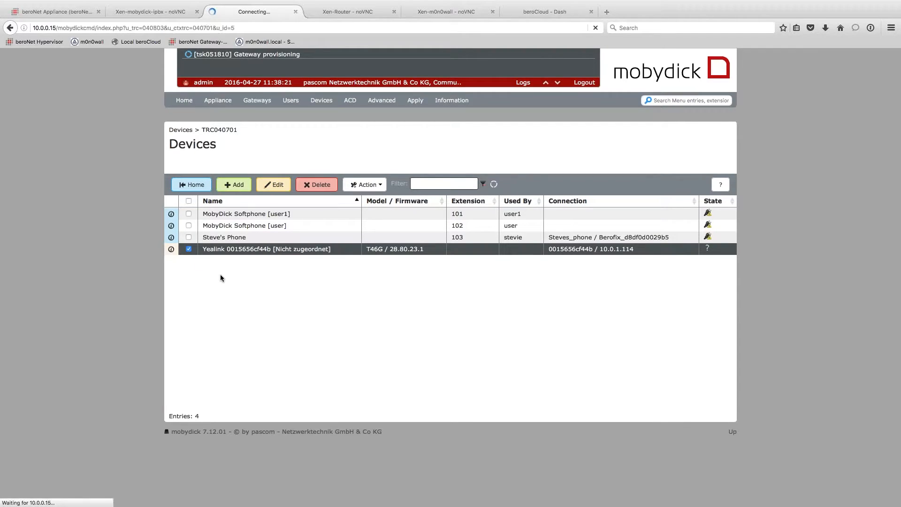
pyautogui.scroll(-1, 473, 277)
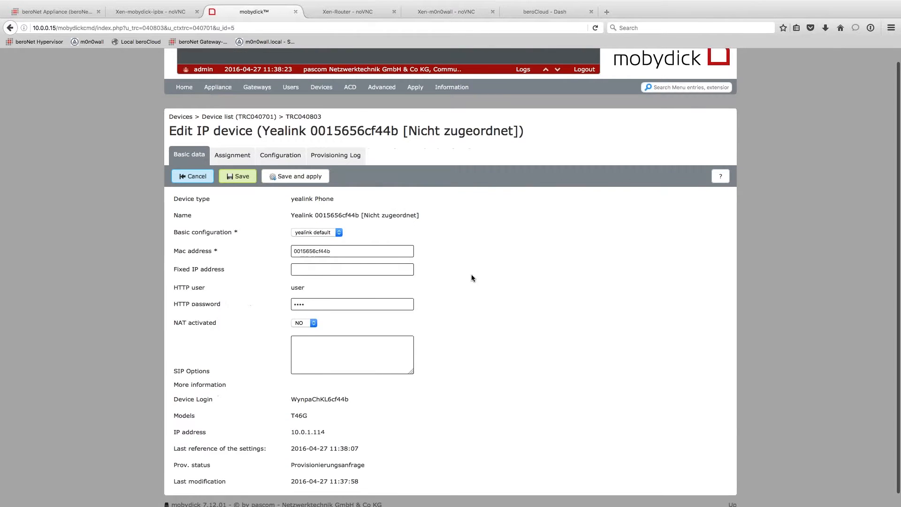
pyautogui.click(246, 151)
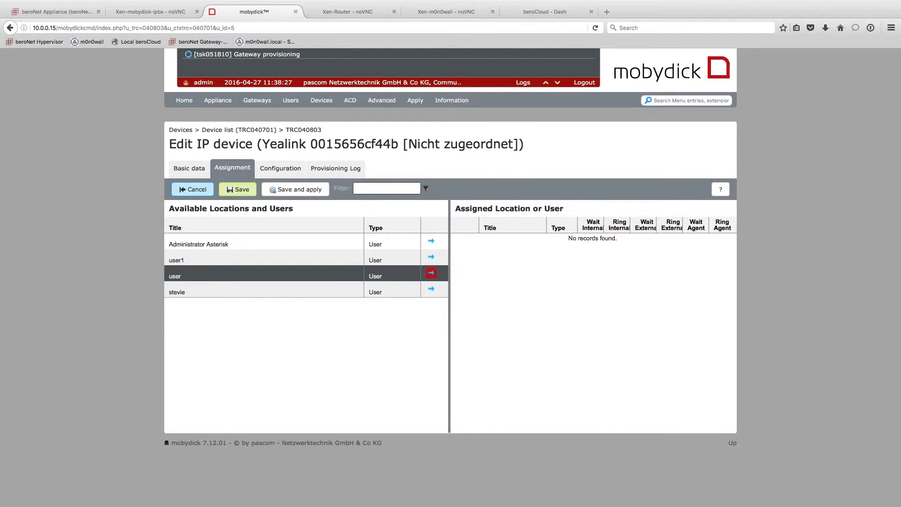
pyautogui.click(431, 273)
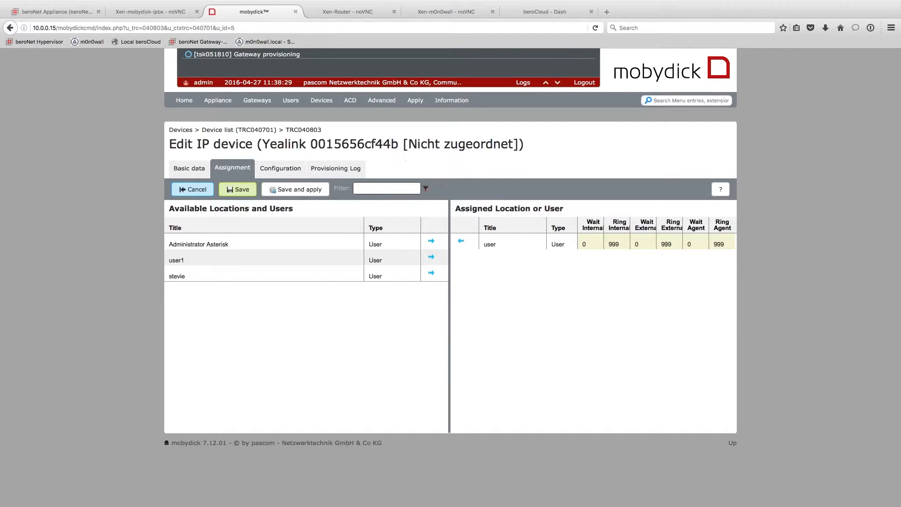
pyautogui.click(238, 189)
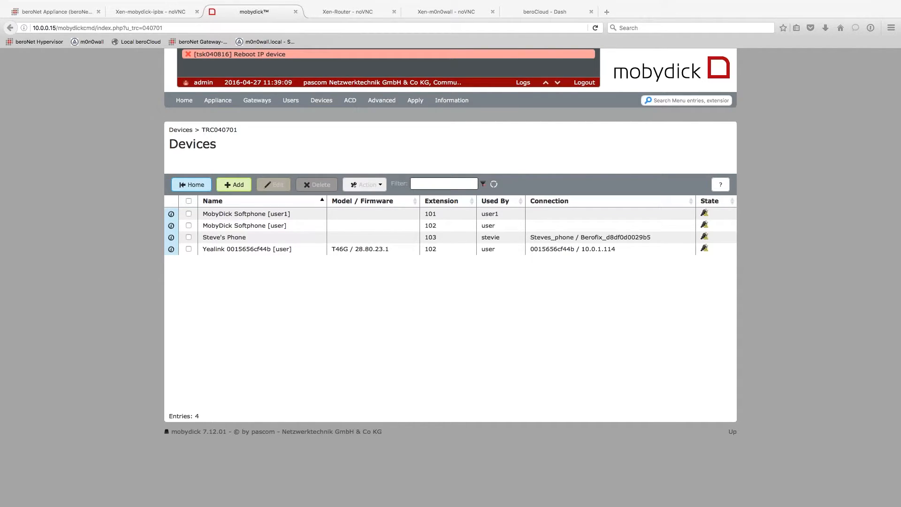
pyautogui.hotkey('ctrl', 'Left')
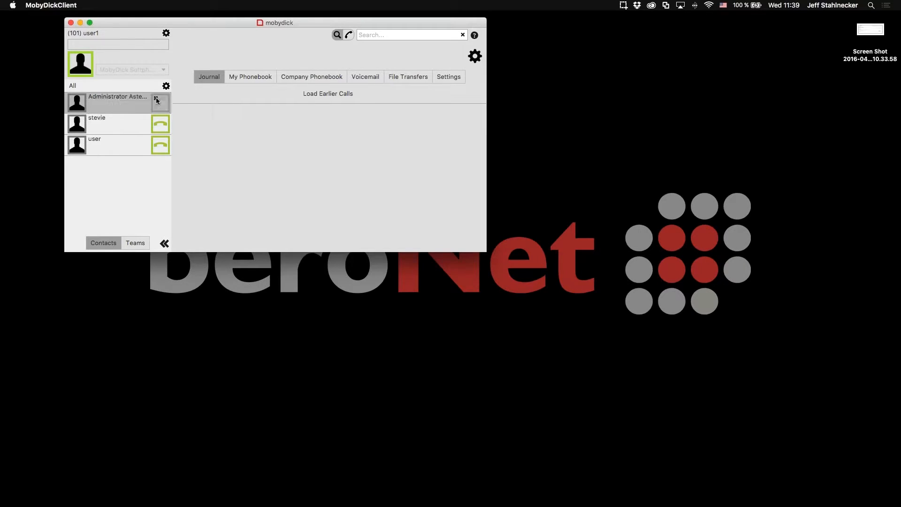
pyautogui.click(157, 146)
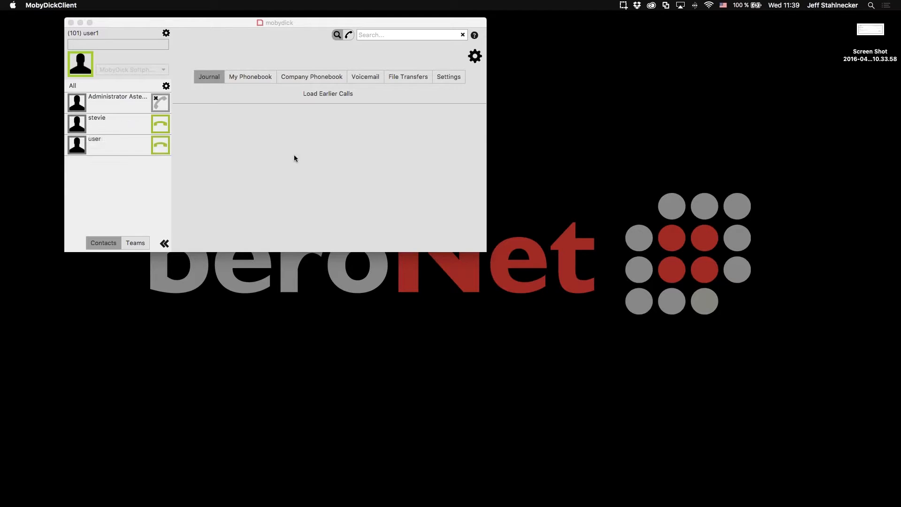
pyautogui.hotkey('ctrl', 'Right')
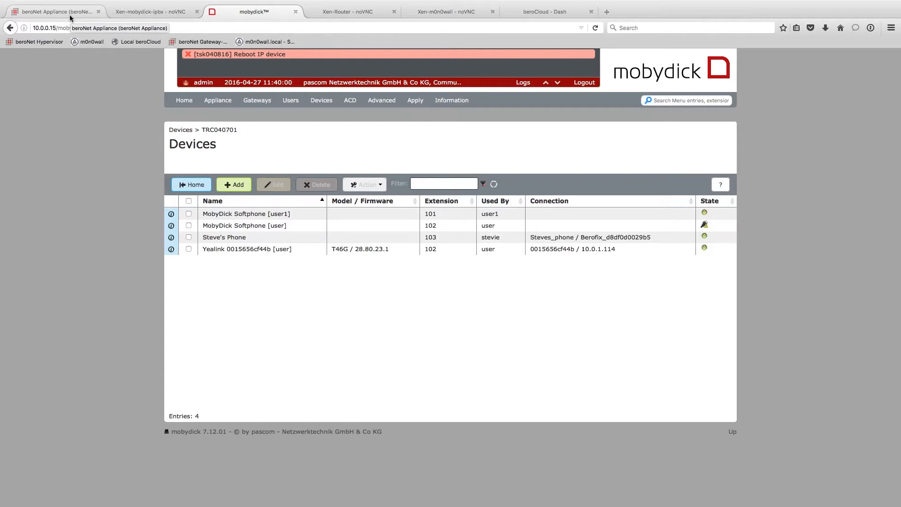
# - Switch to the beroNet Appliance and browse the Market of apps and ISOs
pyautogui.click(70, 18)
pyautogui.click(455, 71)
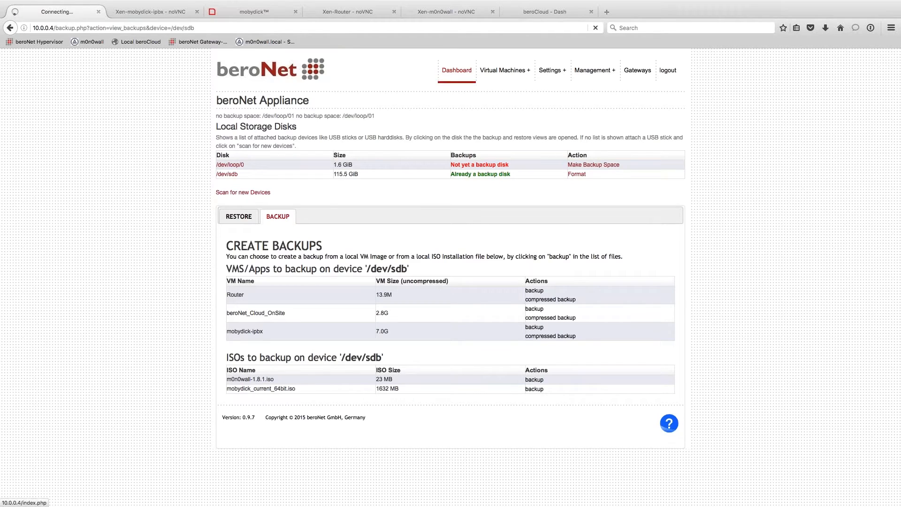
pyautogui.moveTo(504, 70)
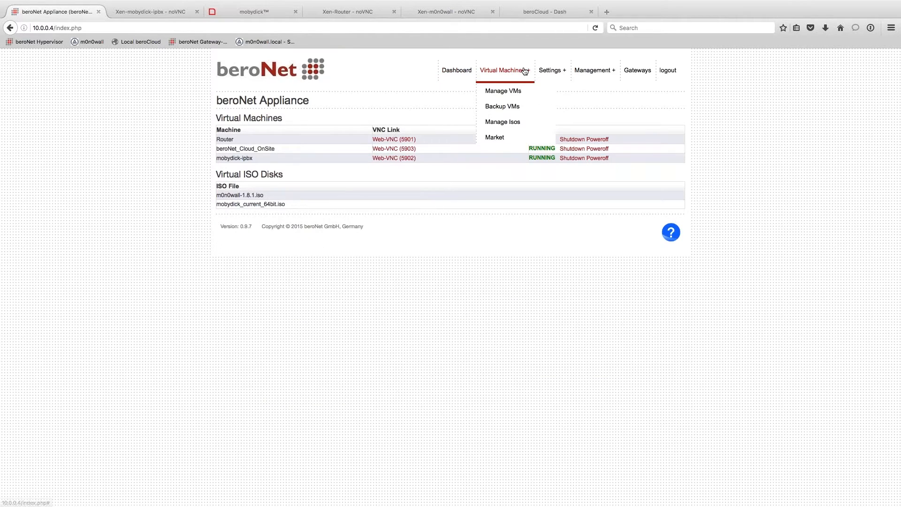
pyautogui.click(497, 137)
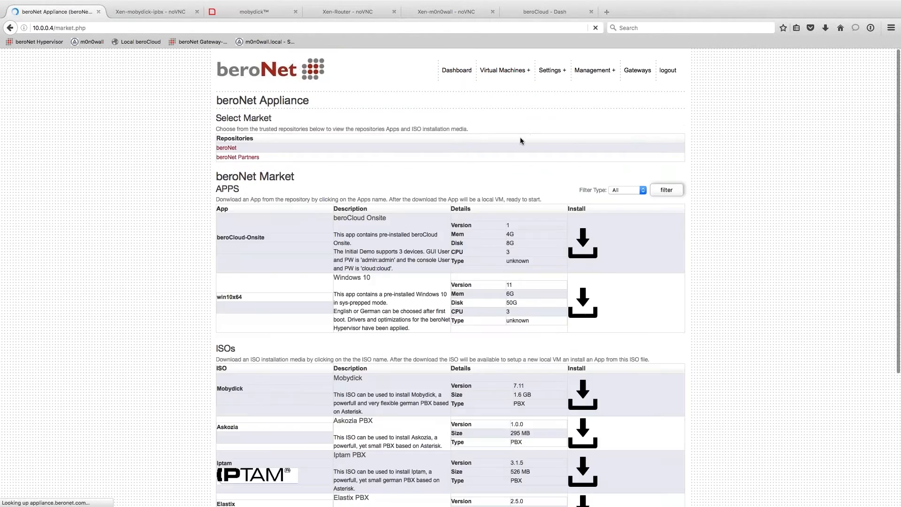
pyautogui.scroll(-1, 561, 363)
pyautogui.scroll(-5, 561, 356)
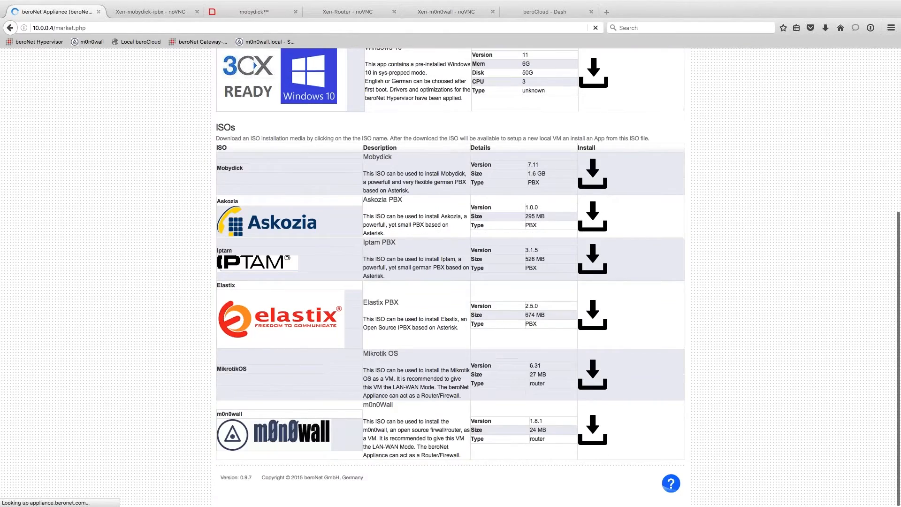
pyautogui.scroll(-3, 561, 356)
pyautogui.scroll(9, 551, 353)
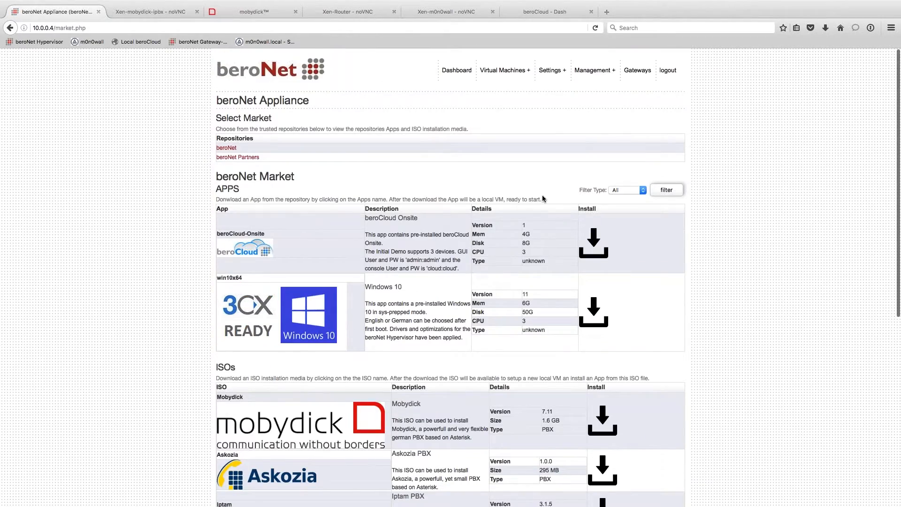
# - Review the VM backups stored on /dev/sdb, revisit the Market, then return to the Dashboard
pyautogui.moveTo(514, 66)
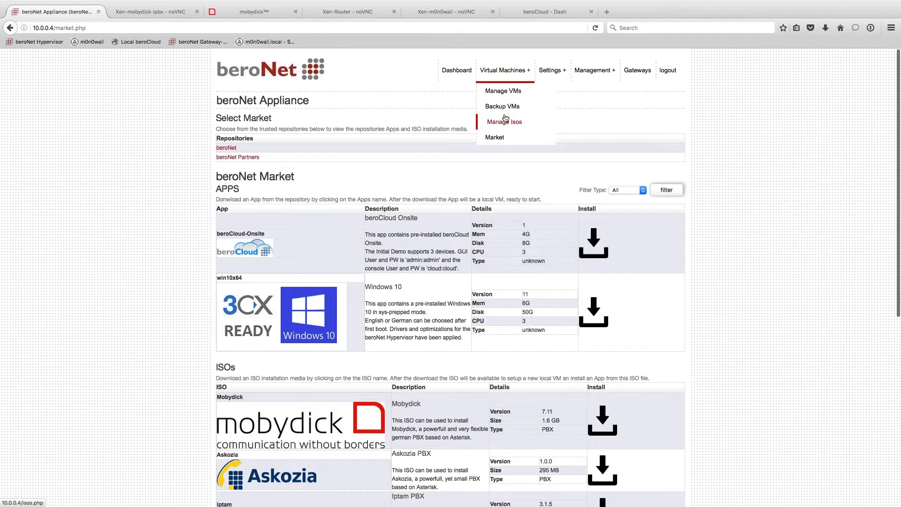
pyautogui.click(505, 108)
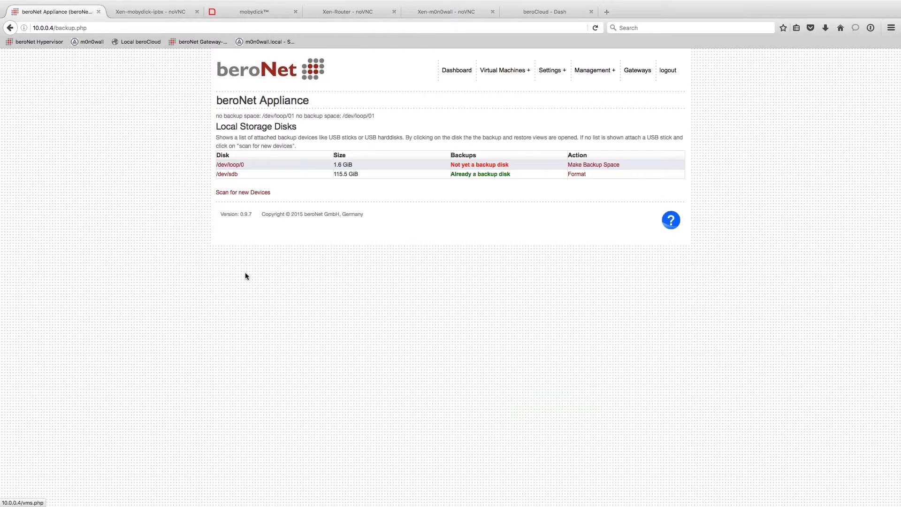
pyautogui.click(227, 174)
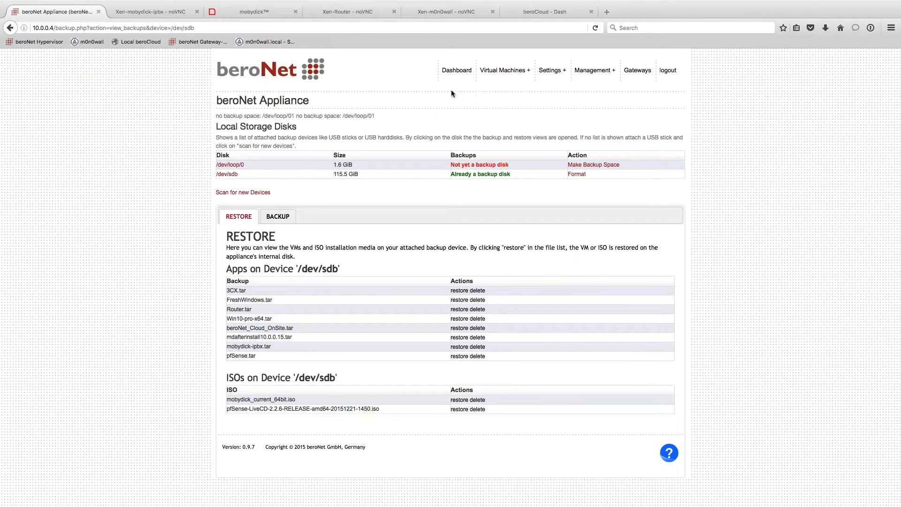
pyautogui.moveTo(504, 71)
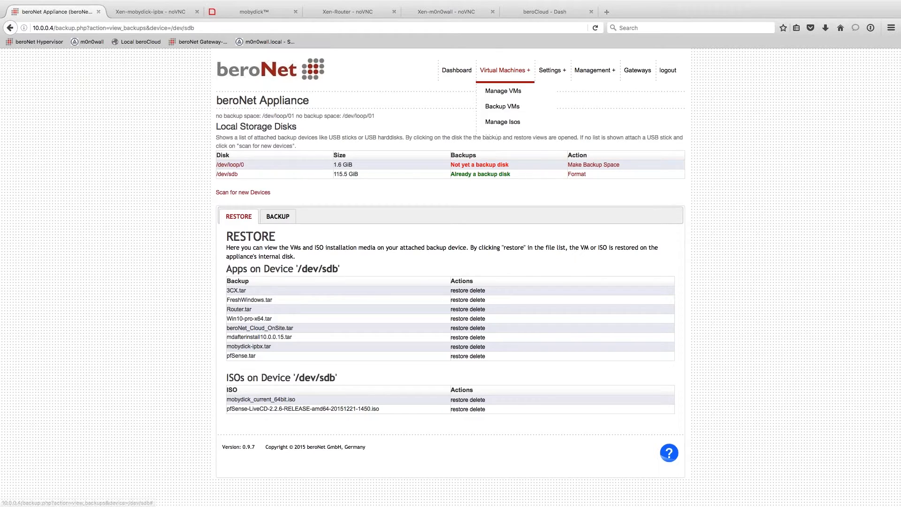
pyautogui.click(501, 136)
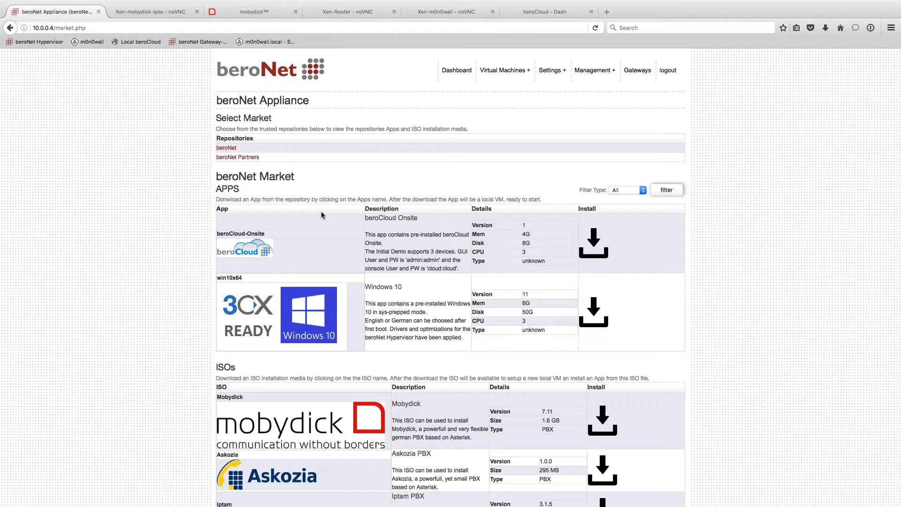
pyautogui.click(457, 70)
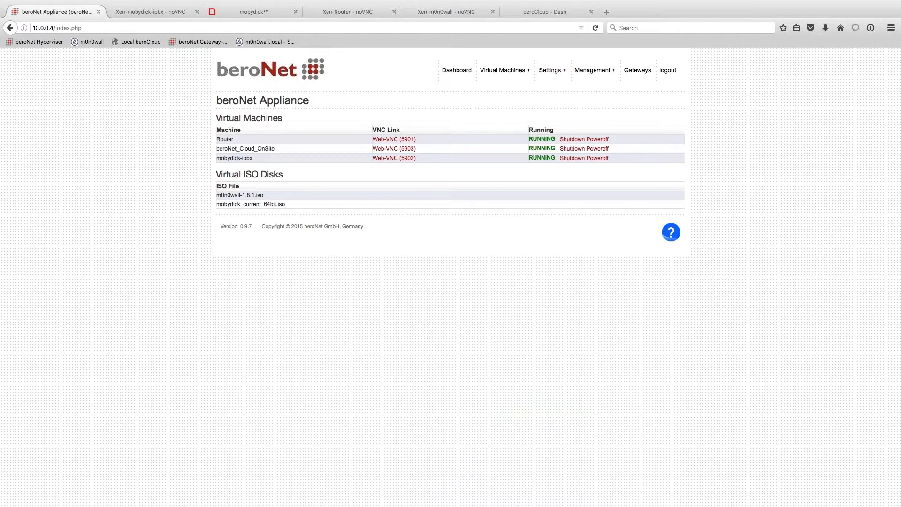
# - Load the beroNet Gateway at 10.0.0.5 in a new tab and log in with the admin account
pyautogui.click(258, 13)
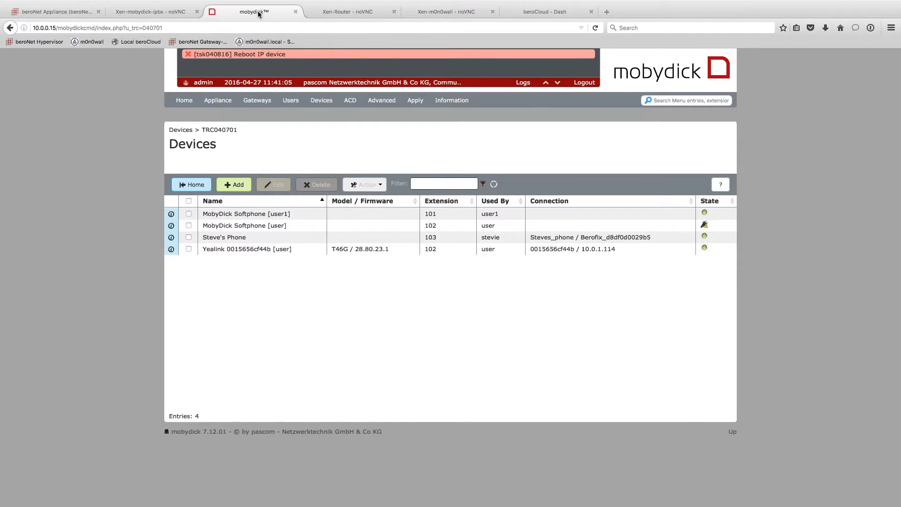
pyautogui.press('super+t')
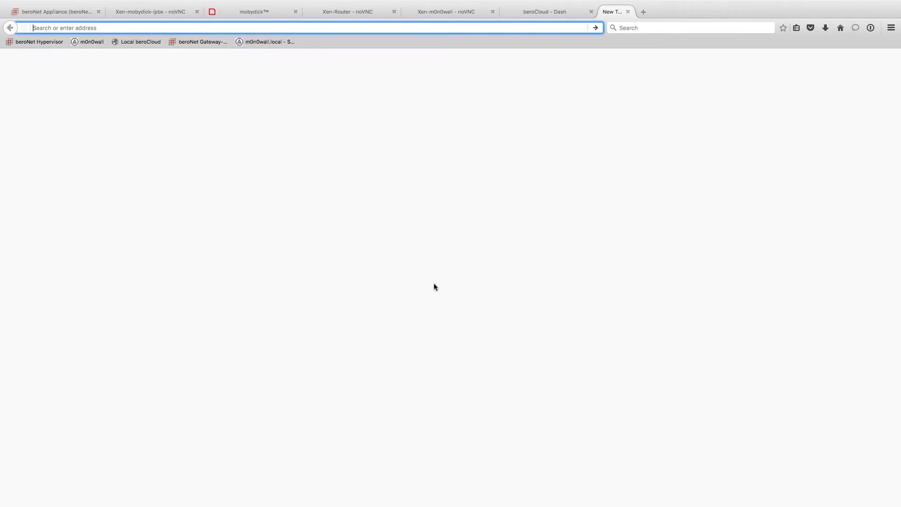
pyautogui.write('10.0.0.5')
pyautogui.press('Return')
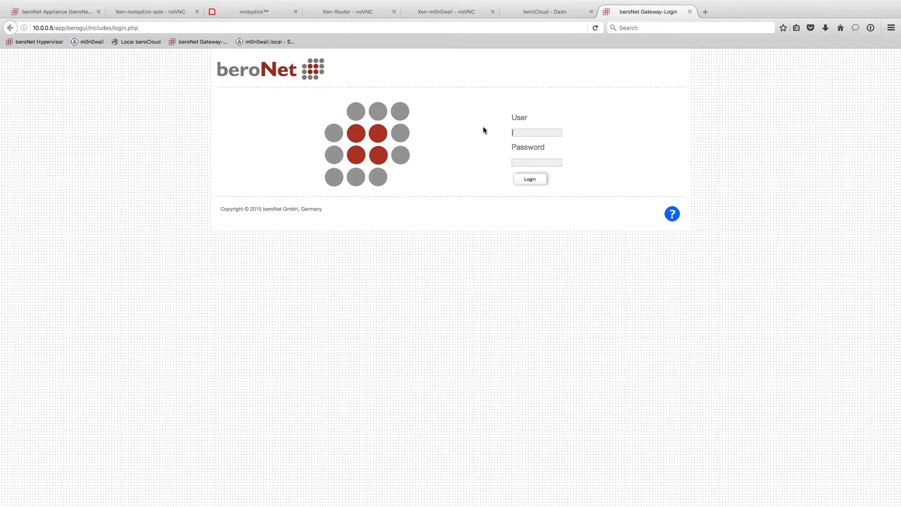
pyautogui.write('admin')
pyautogui.press('Return')
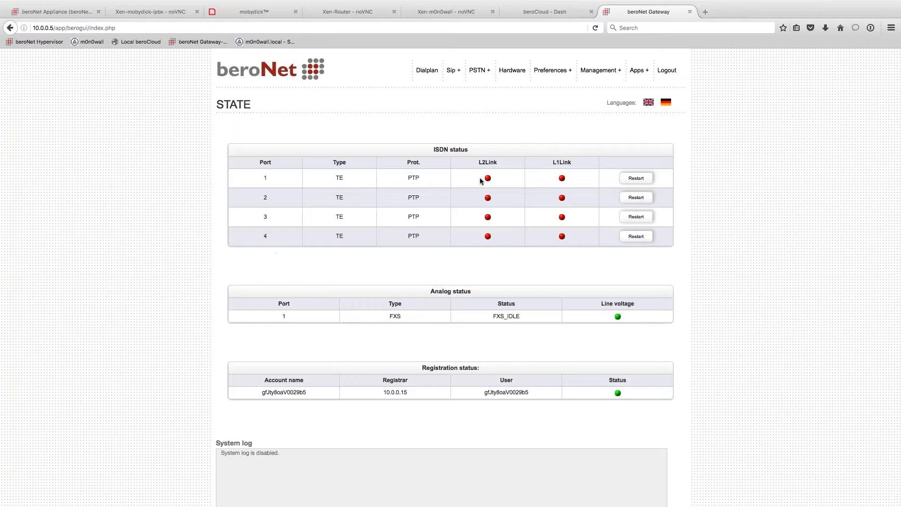
# - Review the ISDN link states, analog FXS port status and SIP registration status
pyautogui.moveTo(470, 173); pyautogui.dragTo(577, 251)
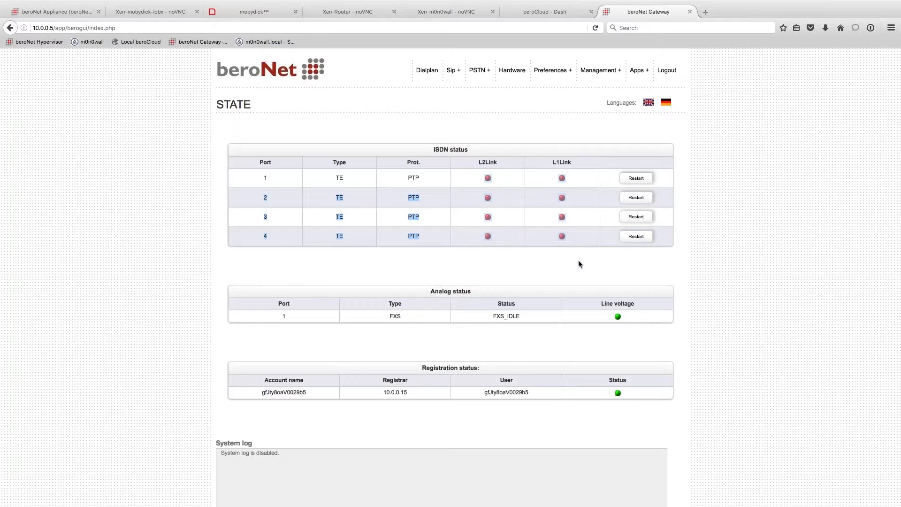
pyautogui.click(582, 271)
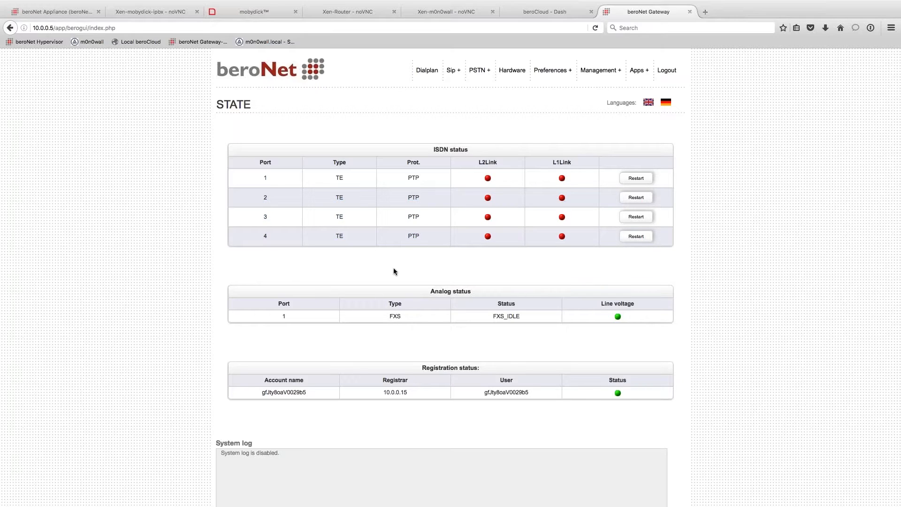
pyautogui.scroll(-1, 434, 346)
pyautogui.moveTo(434, 346); pyautogui.dragTo(322, 295)
pyautogui.click(310, 390)
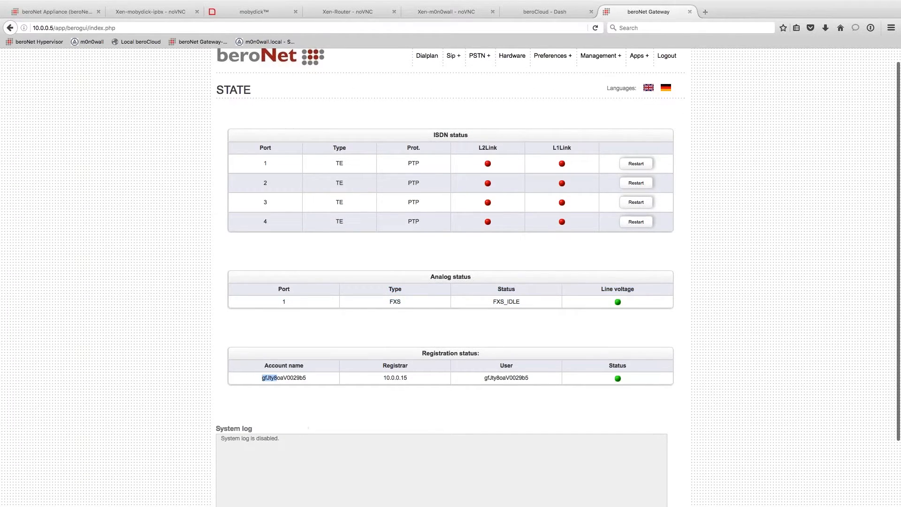
pyautogui.moveTo(277, 378); pyautogui.dragTo(565, 389)
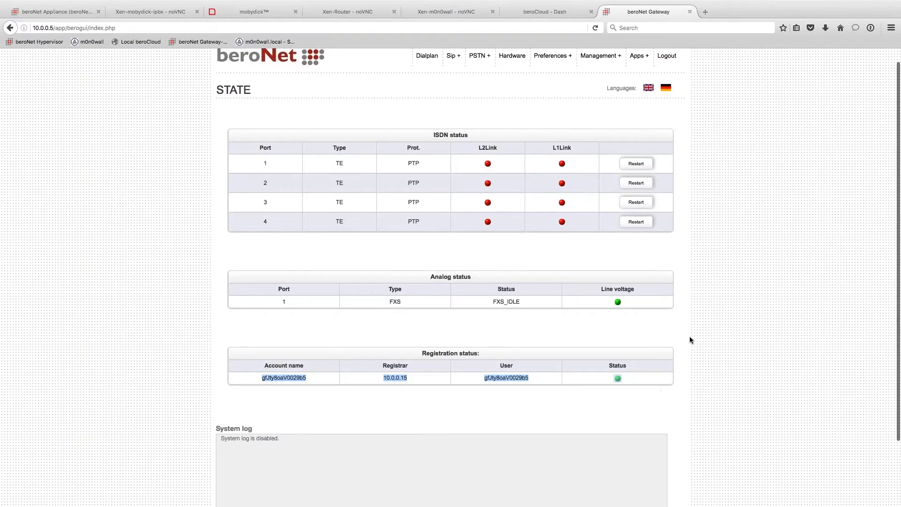
pyautogui.scroll(1, 689, 336)
pyautogui.click(478, 149)
pyautogui.click(427, 70)
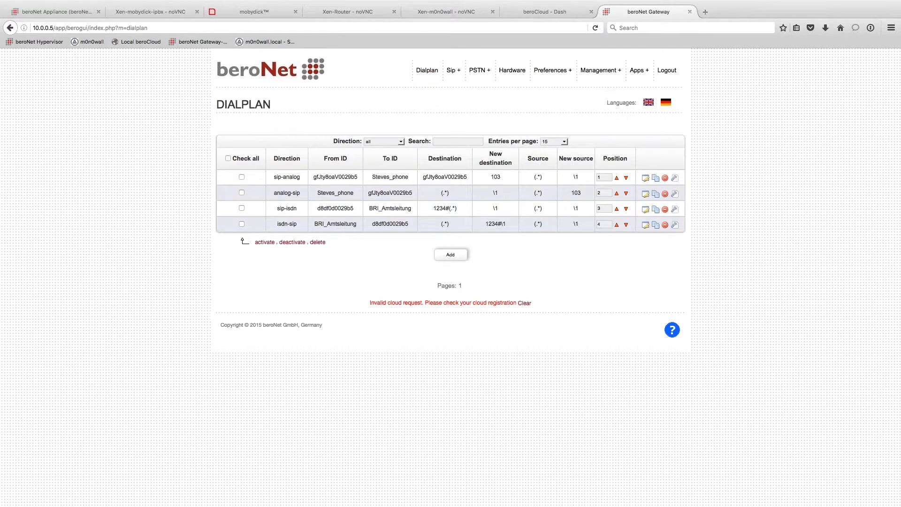
# - Check the Steves_phone dialplan rule, then review the SIP accounts and ISDN BRI group
pyautogui.moveTo(373, 174); pyautogui.dragTo(407, 177)
pyautogui.moveTo(453, 72)
pyautogui.click(455, 91)
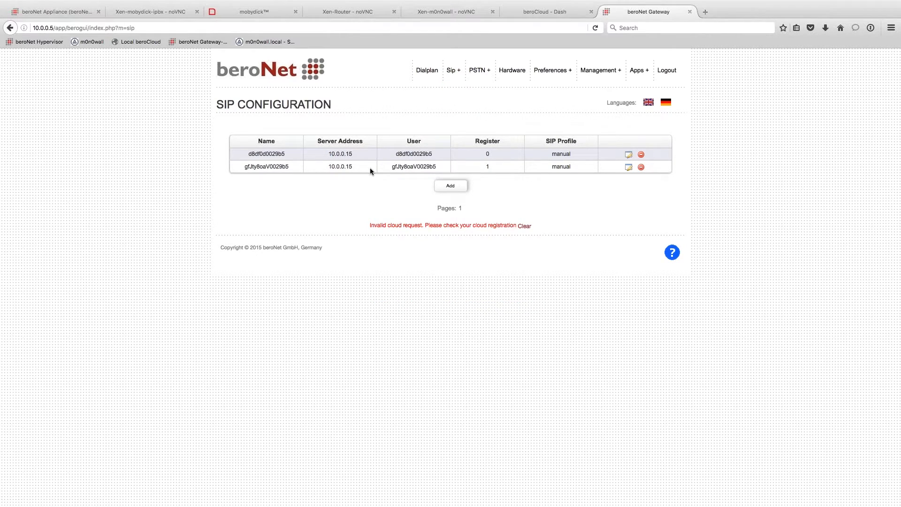
pyautogui.moveTo(479, 72)
pyautogui.click(489, 90)
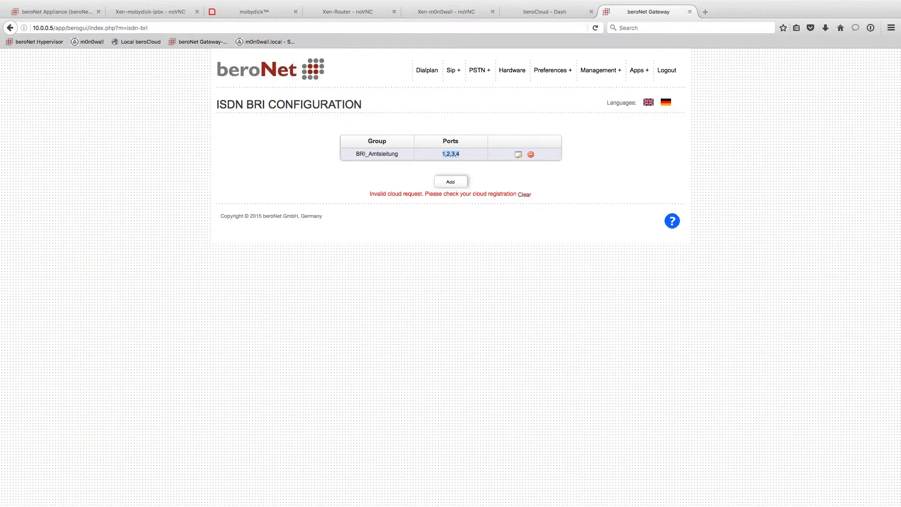
# - Show the Hardware page's port assignment diagram and check port 1 type and FXS card slave mode
pyautogui.moveTo(478, 72)
pyautogui.click(512, 71)
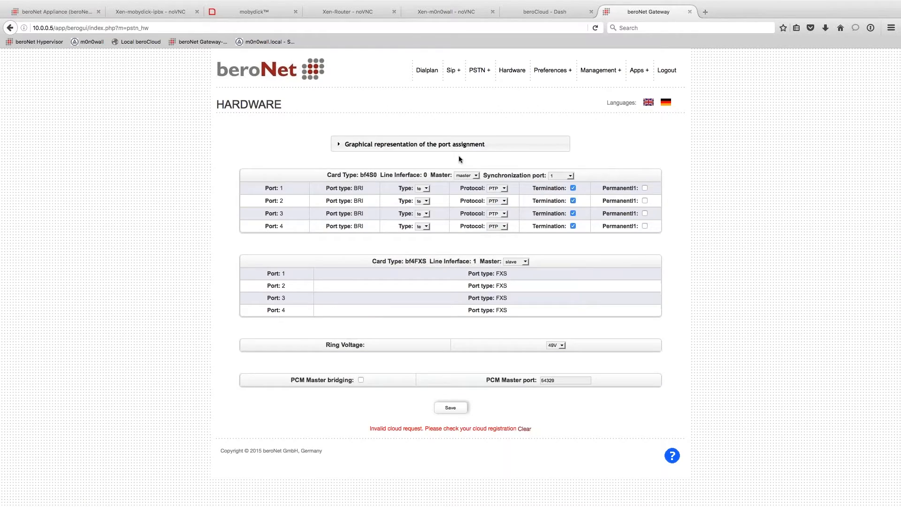
pyautogui.click(470, 146)
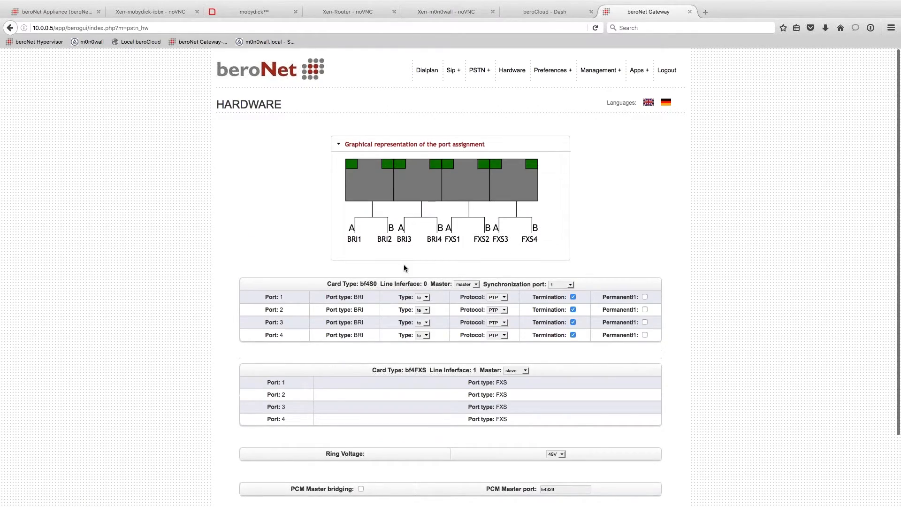
pyautogui.scroll(-3, 658, 212)
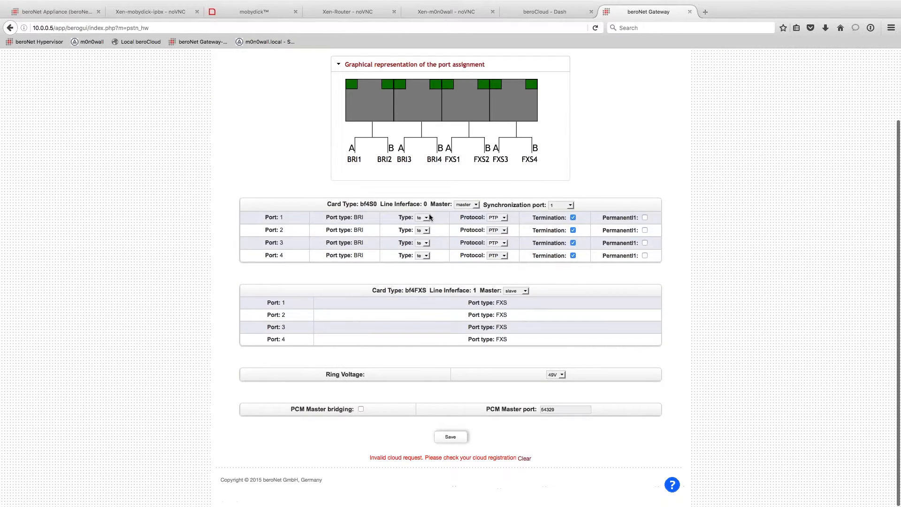
pyautogui.click(429, 217)
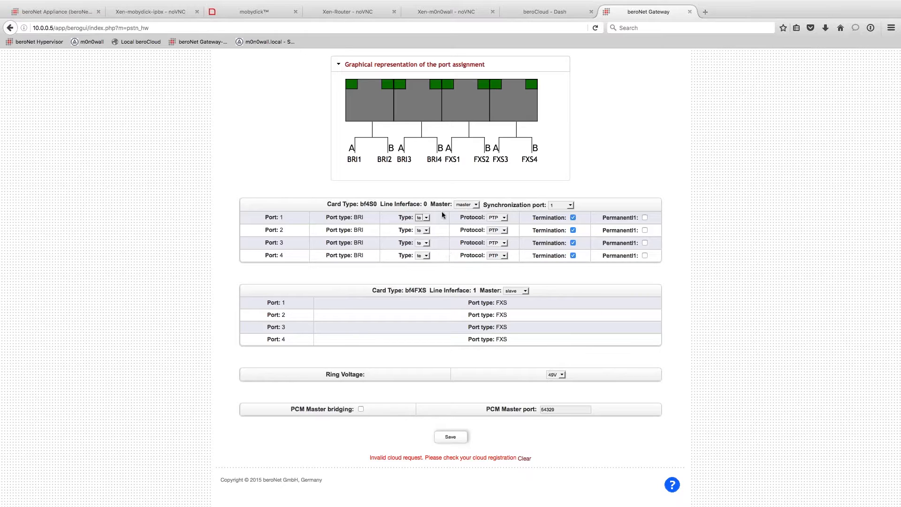
pyautogui.click(525, 292)
pyautogui.click(573, 291)
# - Review the four FXS port rows and keep the ring voltage at 49V
pyautogui.moveTo(254, 299); pyautogui.dragTo(507, 344)
pyautogui.click(621, 358)
pyautogui.click(554, 375)
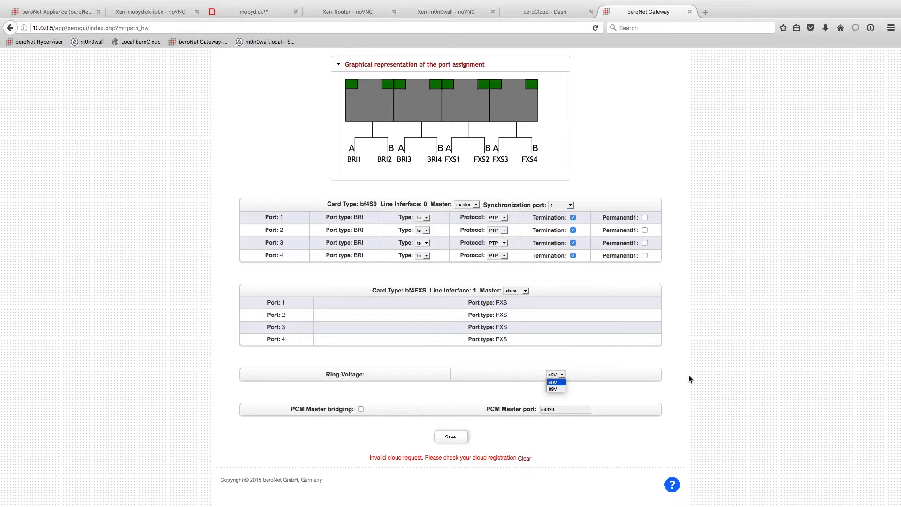
pyautogui.click(688, 375)
pyautogui.scroll(1, 662, 423)
pyautogui.scroll(2, 663, 423)
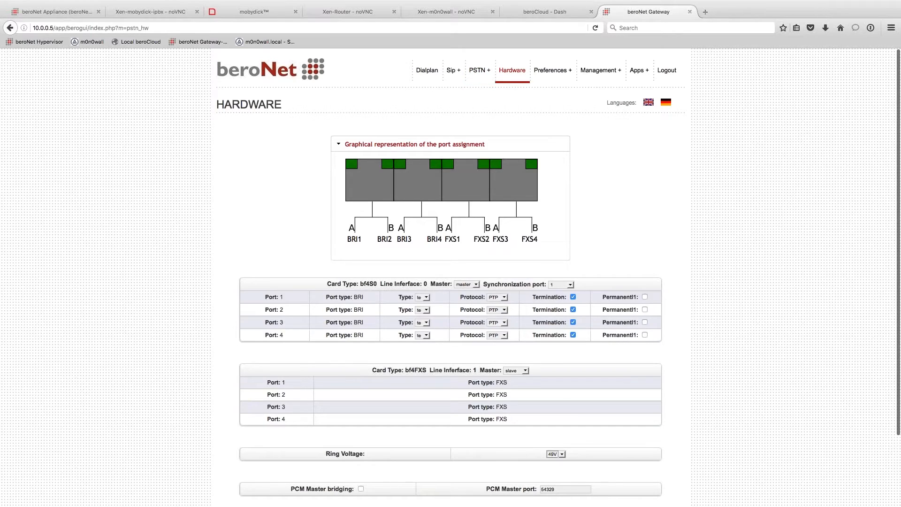
pyautogui.moveTo(479, 72)
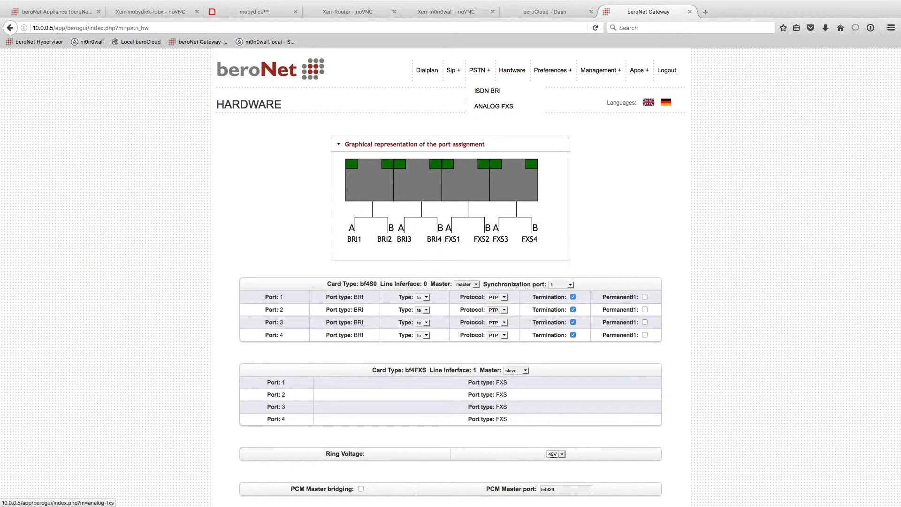
pyautogui.moveTo(551, 72)
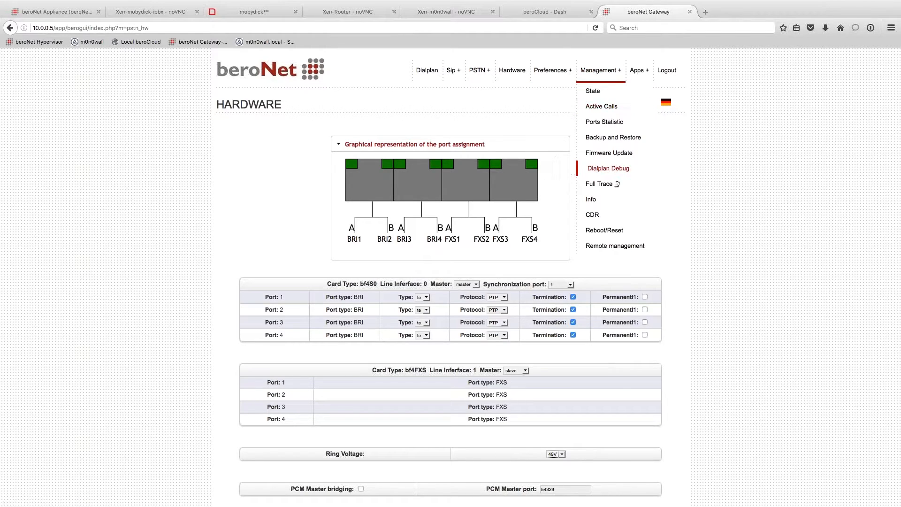
pyautogui.moveTo(609, 230)
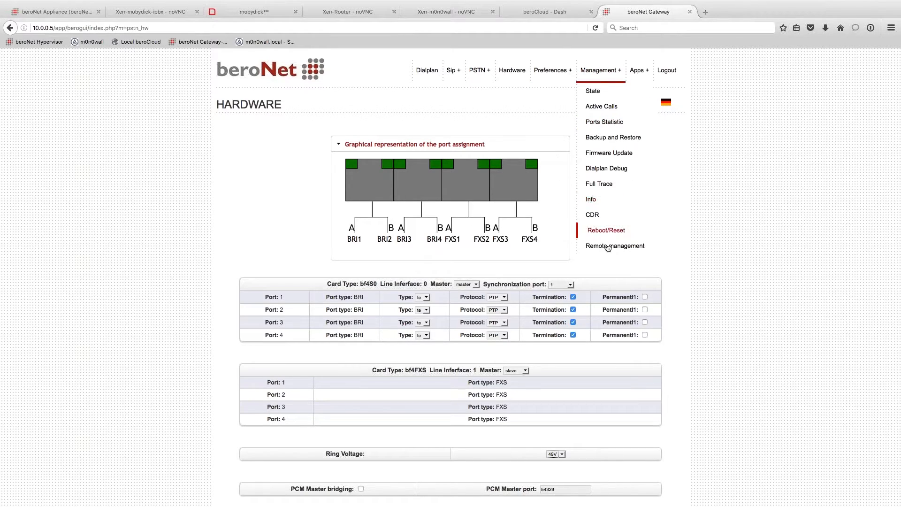
pyautogui.click(608, 247)
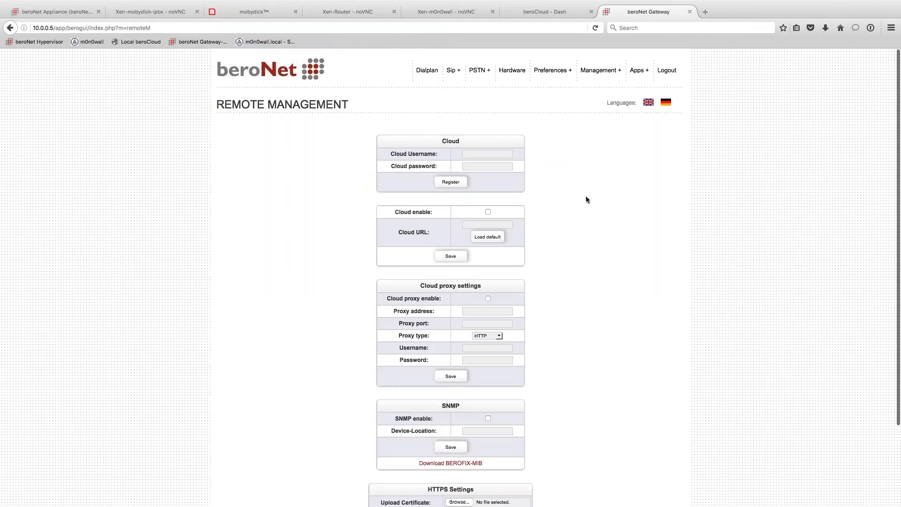
pyautogui.click(488, 211)
pyautogui.click(483, 224)
pyautogui.write('10.0.0')
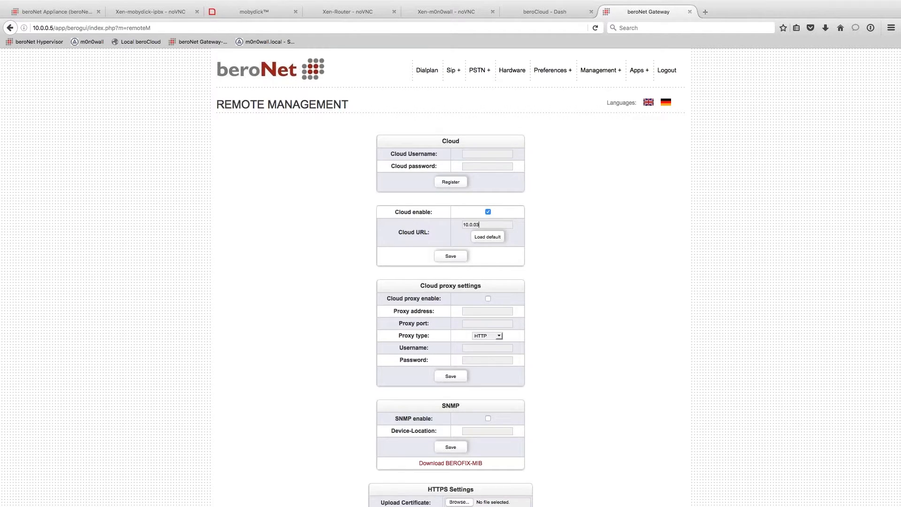
pyautogui.write('3')
pyautogui.click(450, 255)
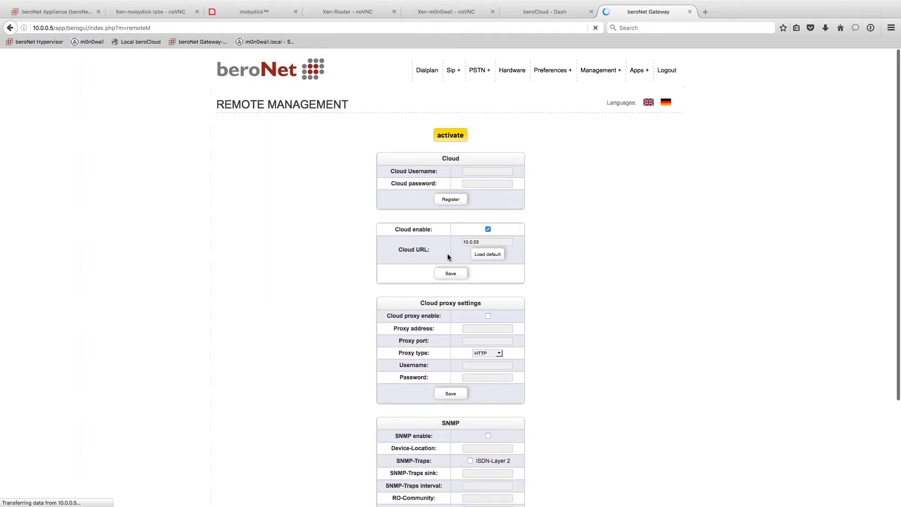
pyautogui.click(444, 136)
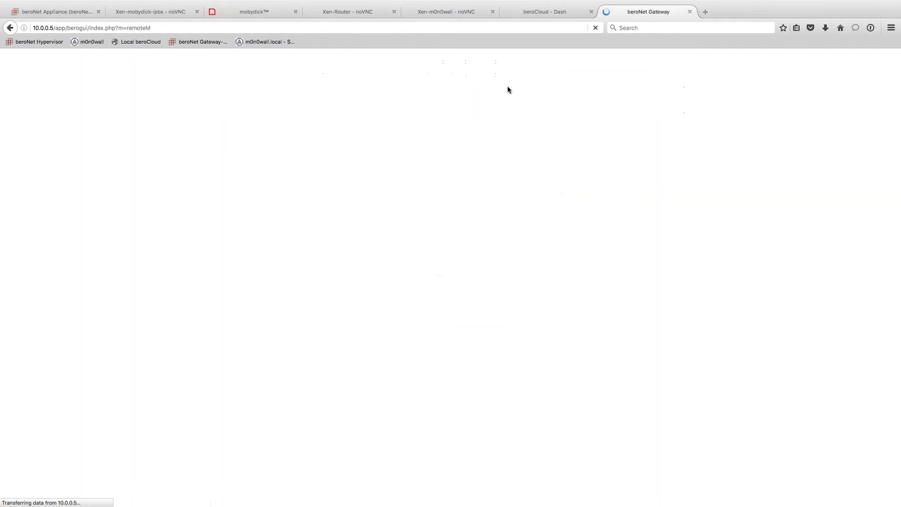
pyautogui.click(488, 153)
pyautogui.write('adm')
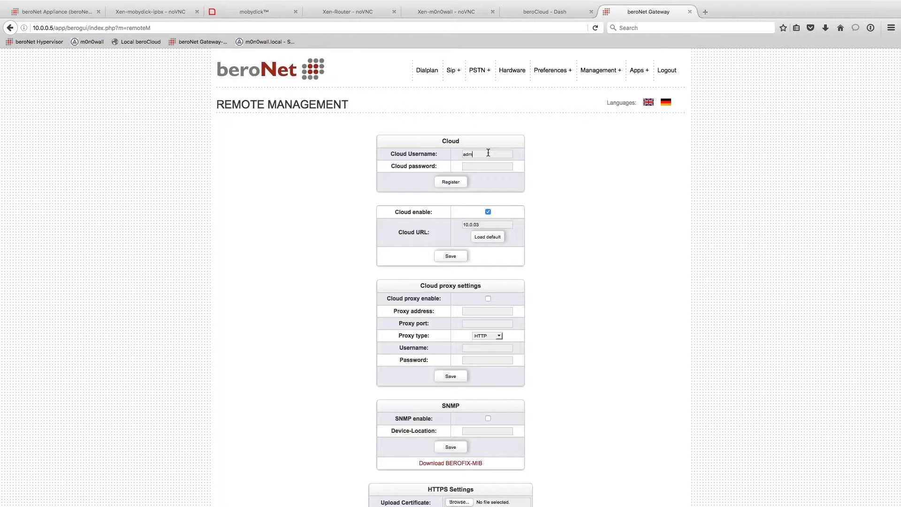
pyautogui.write('admin')
pyautogui.press('Return')
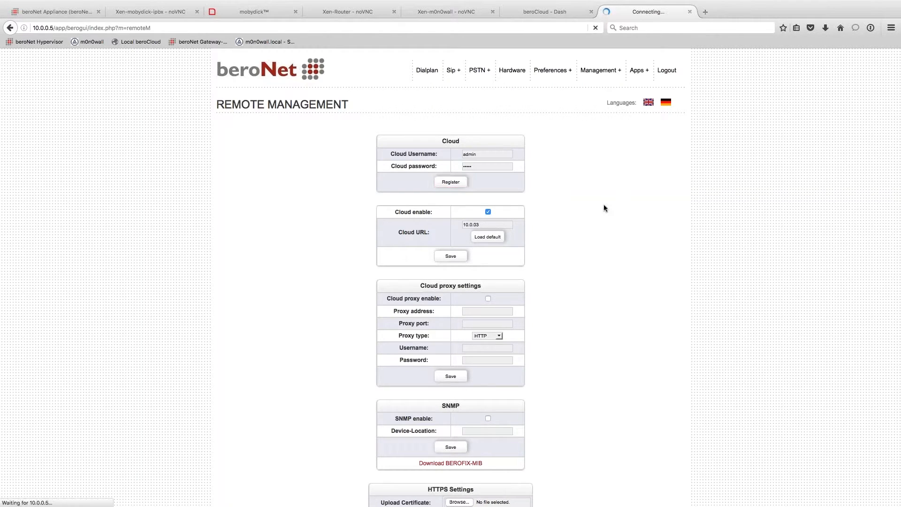
pyautogui.click(451, 190)
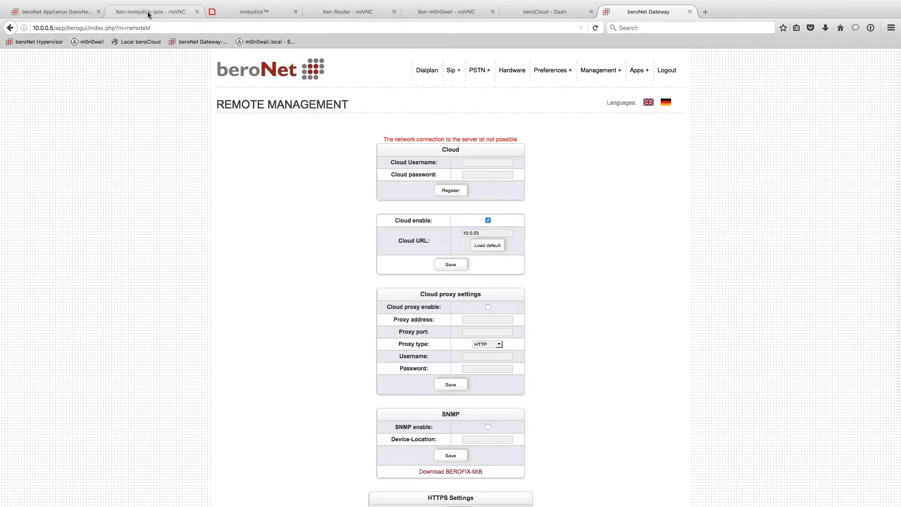
# - Load the beroCloud server at 10.0.0.3 and list its managed devices: appliance and gateway
pyautogui.click(708, 12)
pyautogui.write('10.0.0')
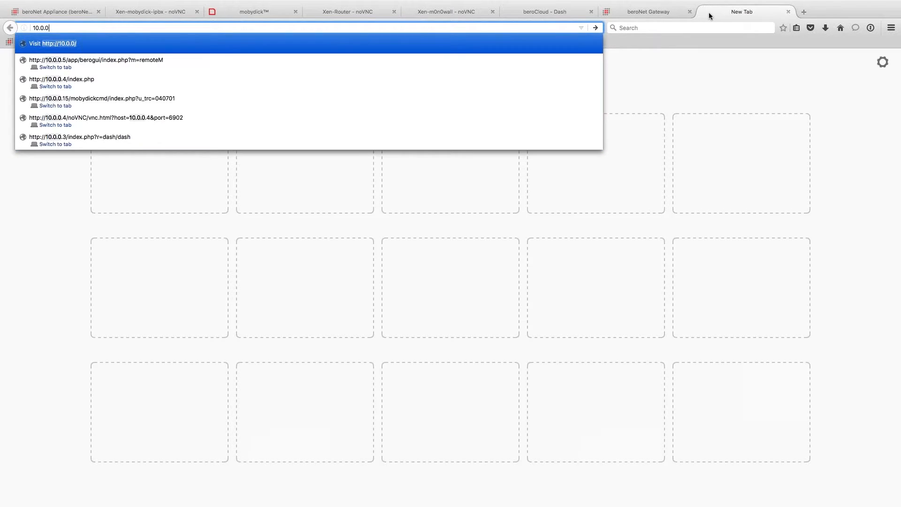
pyautogui.write('.3')
pyautogui.press('Return')
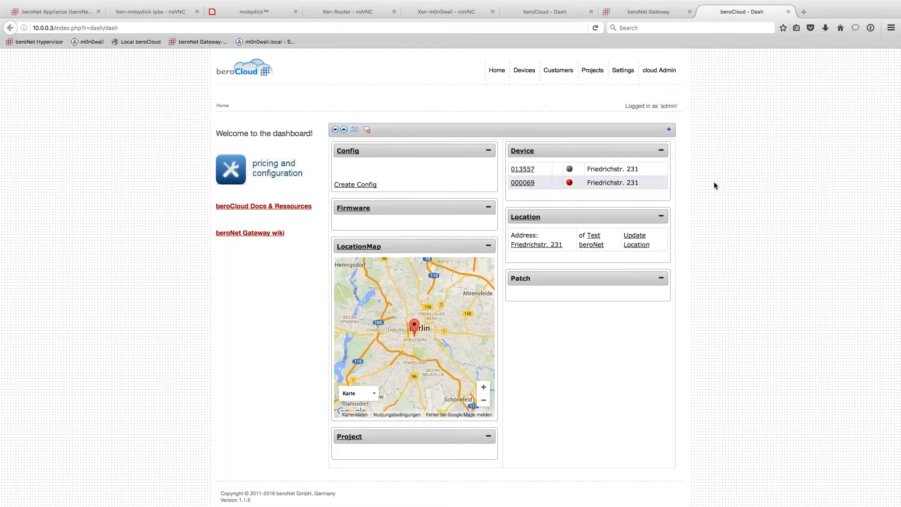
pyautogui.moveTo(524, 72)
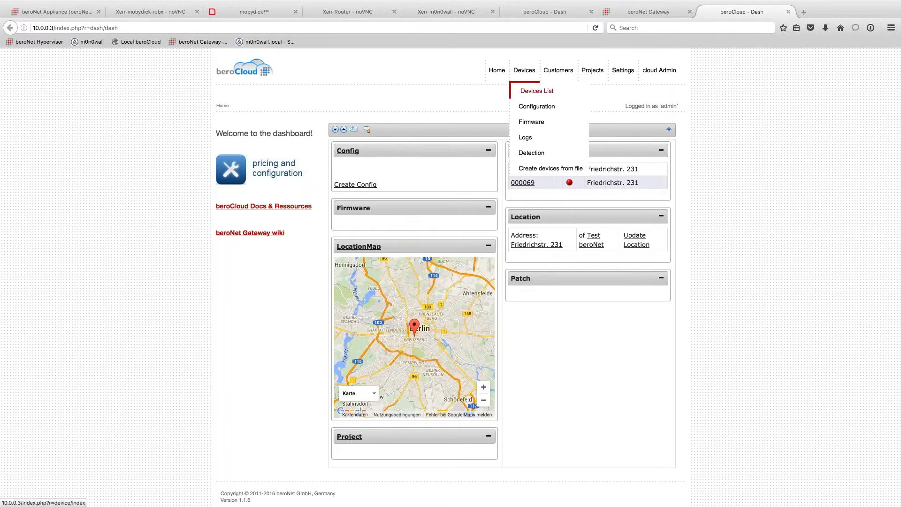
pyautogui.click(535, 90)
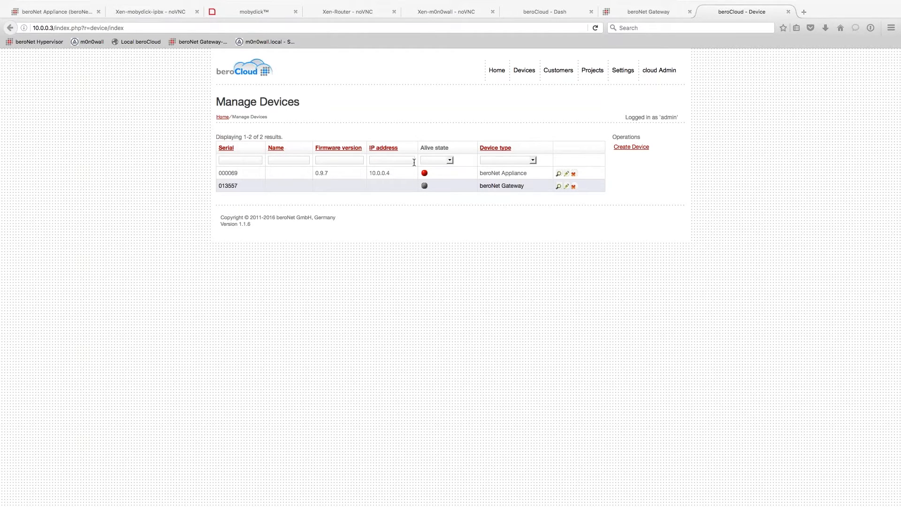
pyautogui.click(55, 27)
pyautogui.click(55, 28)
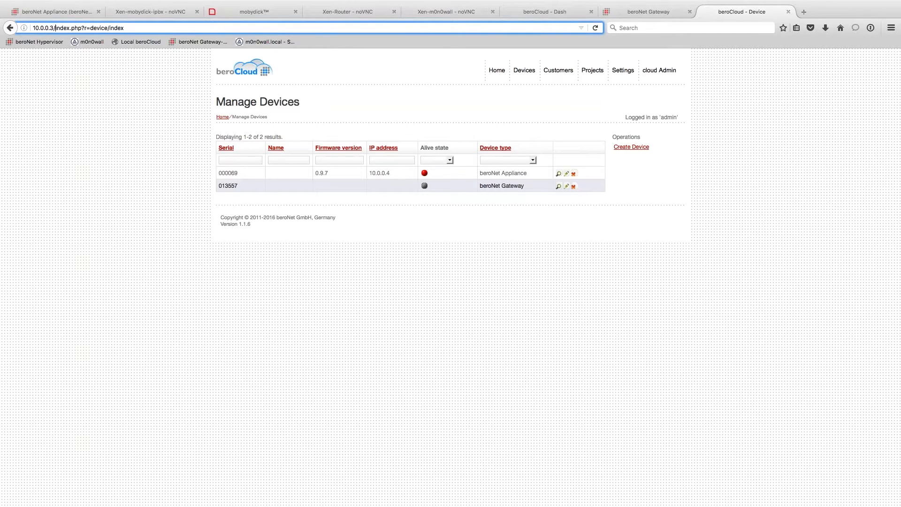
# - Change the gateway's Cloud URL to 10.0.0.3, save it and activate the configuration
pyautogui.click(649, 13)
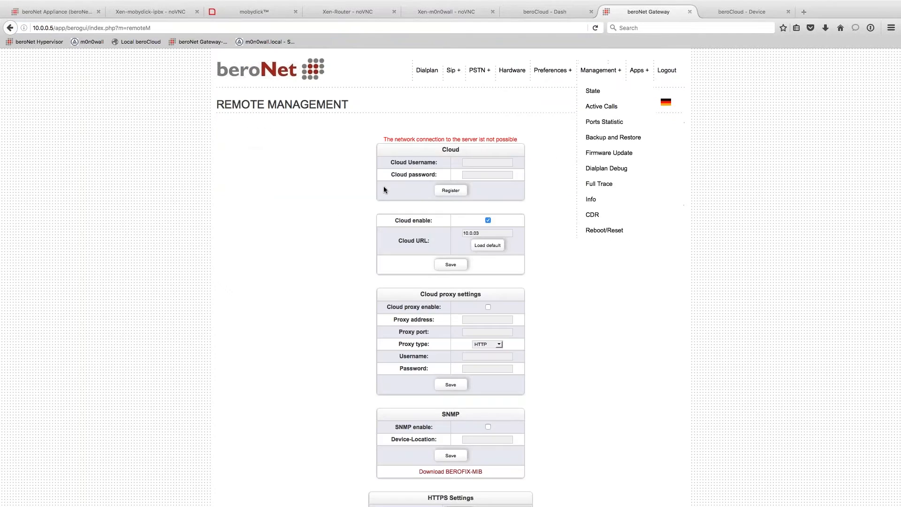
pyautogui.moveTo(481, 233); pyautogui.dragTo(448, 232)
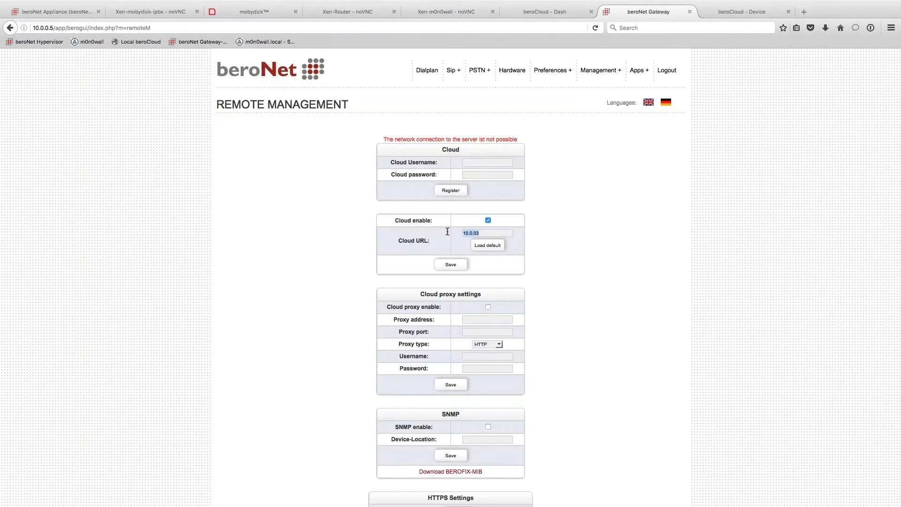
pyautogui.write('10.0.')
pyautogui.write('03')
pyautogui.write('.')
pyautogui.click(454, 267)
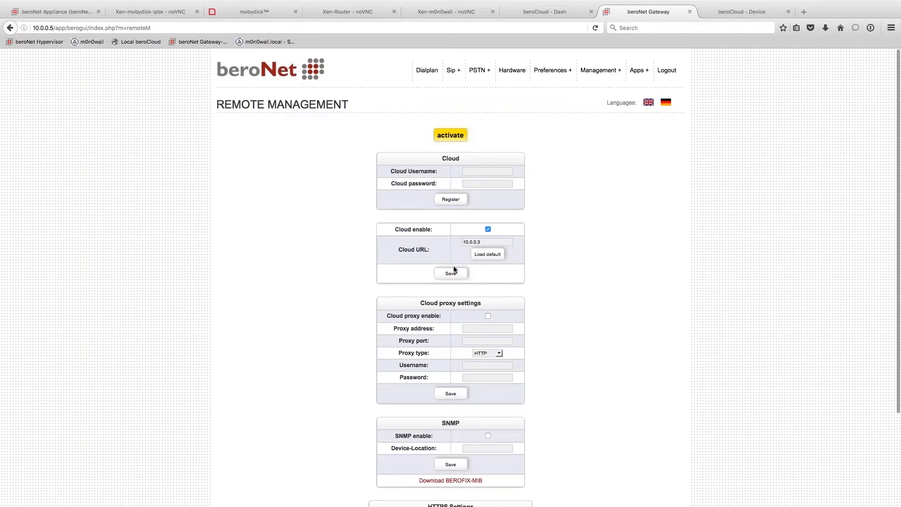
pyautogui.click(450, 135)
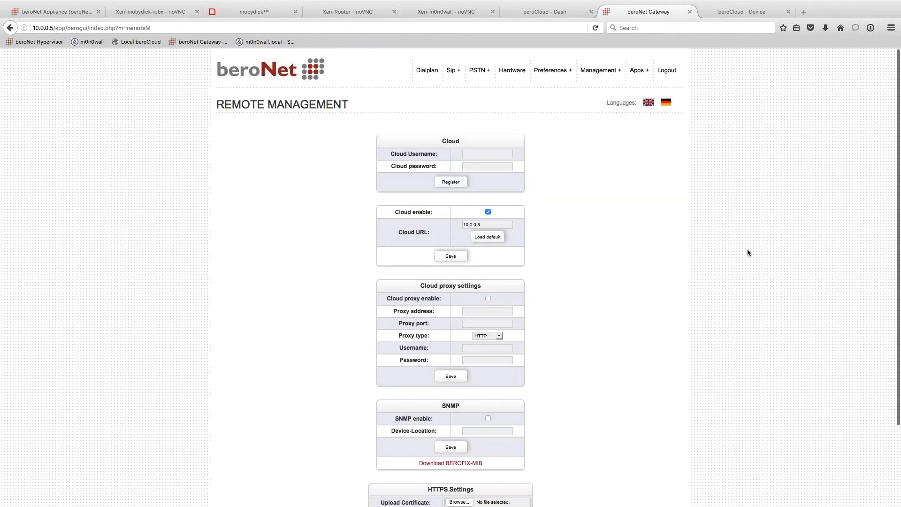
# - Enter the cloud username and credentials and register, which reports the device already registered
pyautogui.click(492, 153)
pyautogui.write('admin')
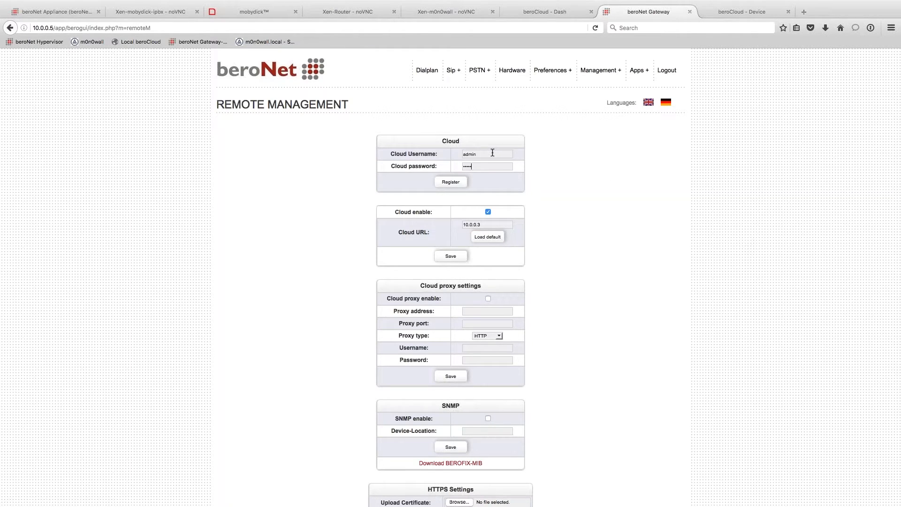
pyautogui.click(455, 184)
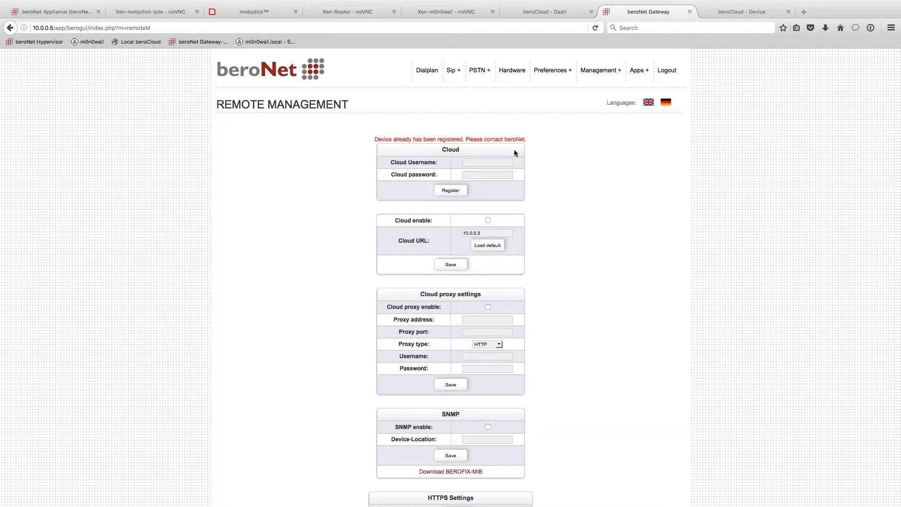
pyautogui.moveTo(375, 139); pyautogui.dragTo(547, 140)
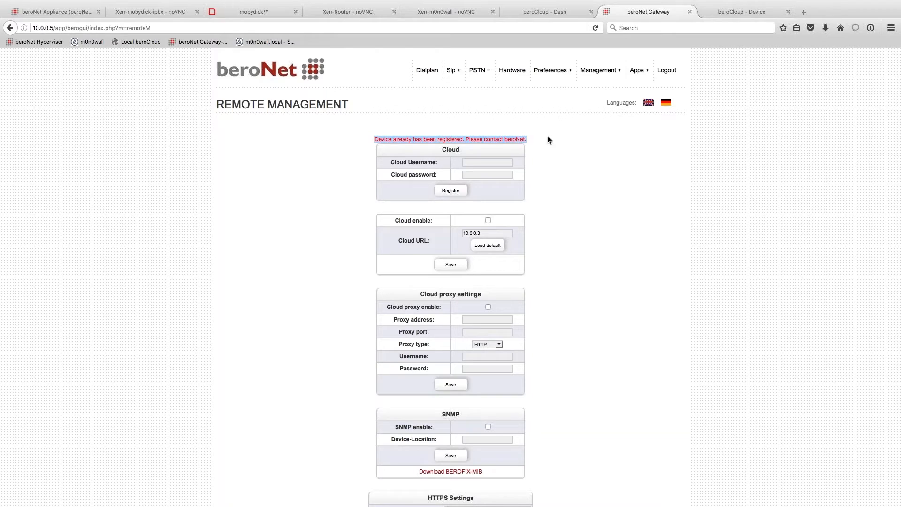
pyautogui.click(571, 155)
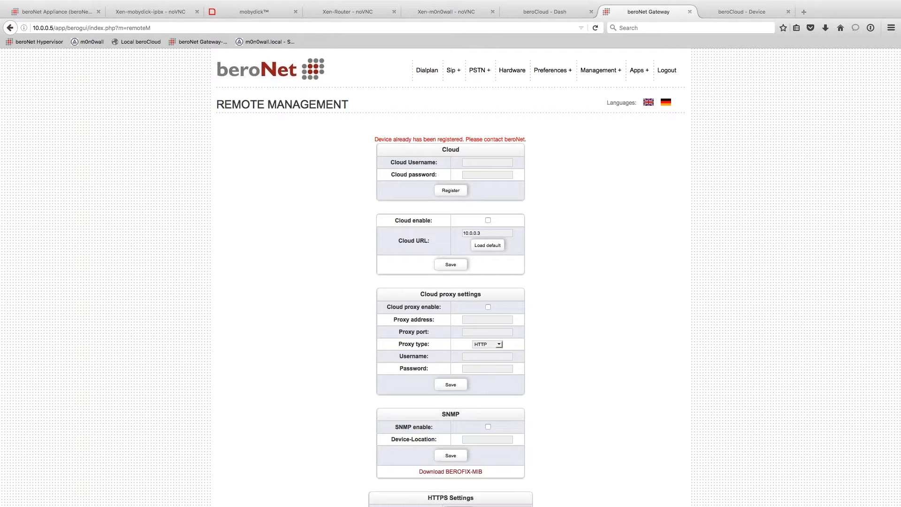
# - View the appliance's virtual machine list, then go back to the beroCloud Manage Devices list
pyautogui.click(66, 17)
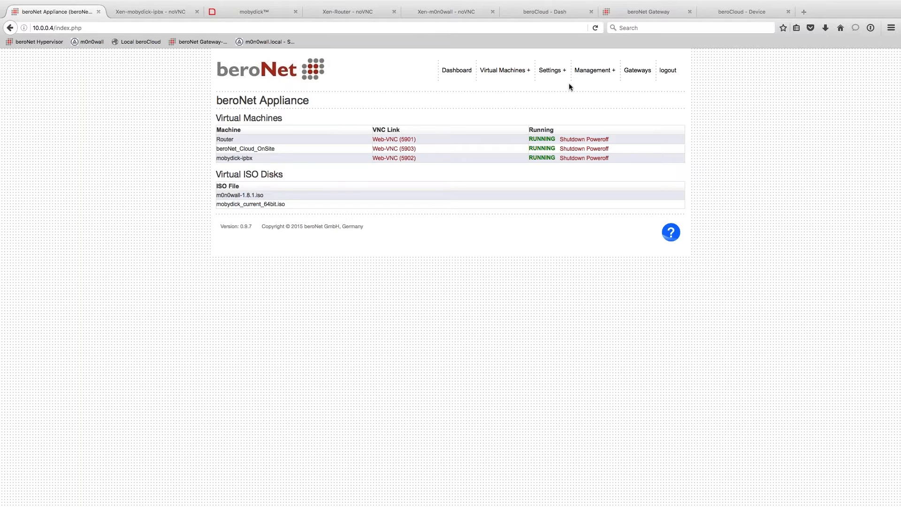
pyautogui.click(731, 11)
pyautogui.moveTo(524, 70)
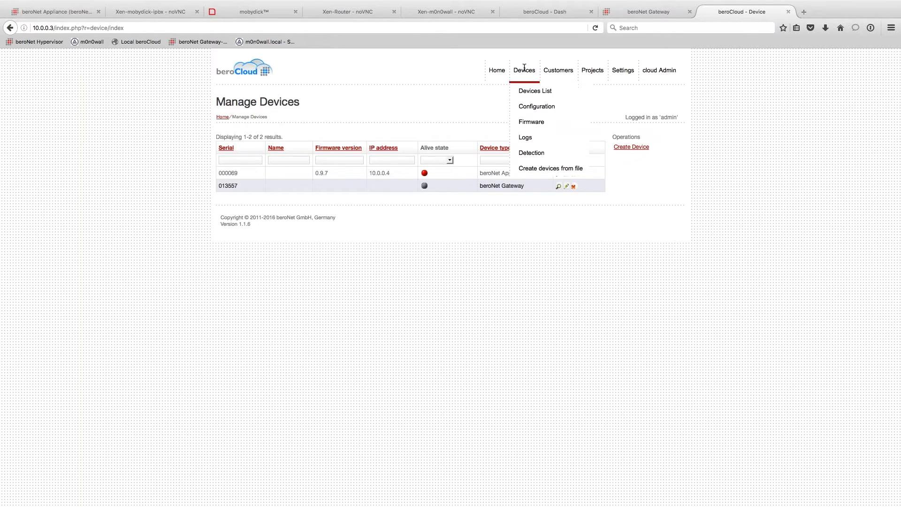
pyautogui.click(539, 167)
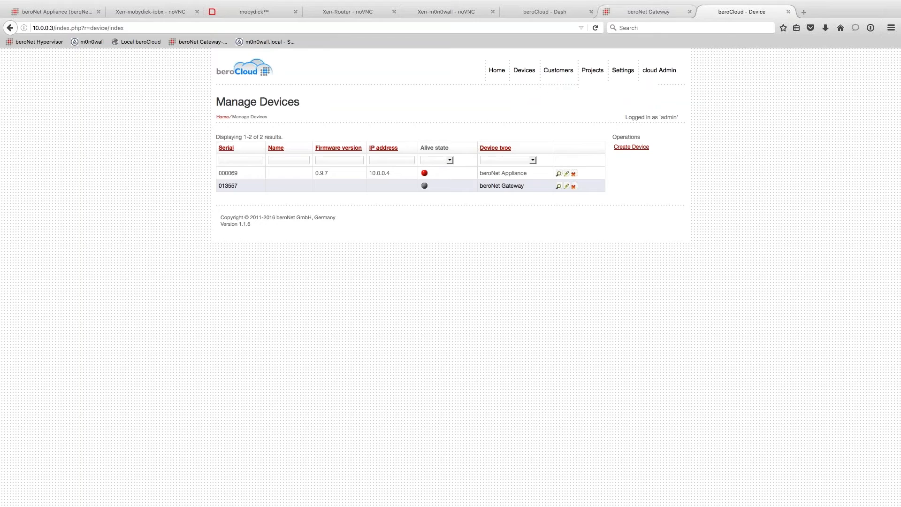
pyautogui.click(806, 13)
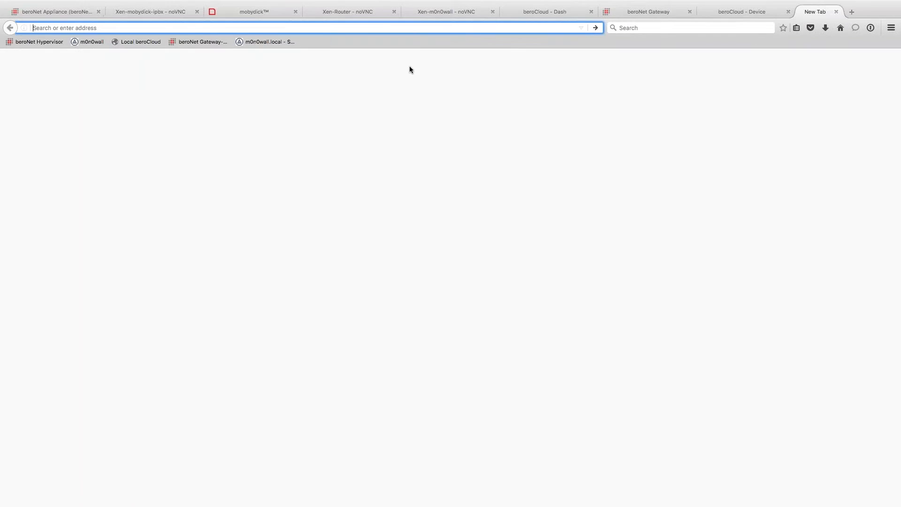
pyautogui.write('www.beronet.com')
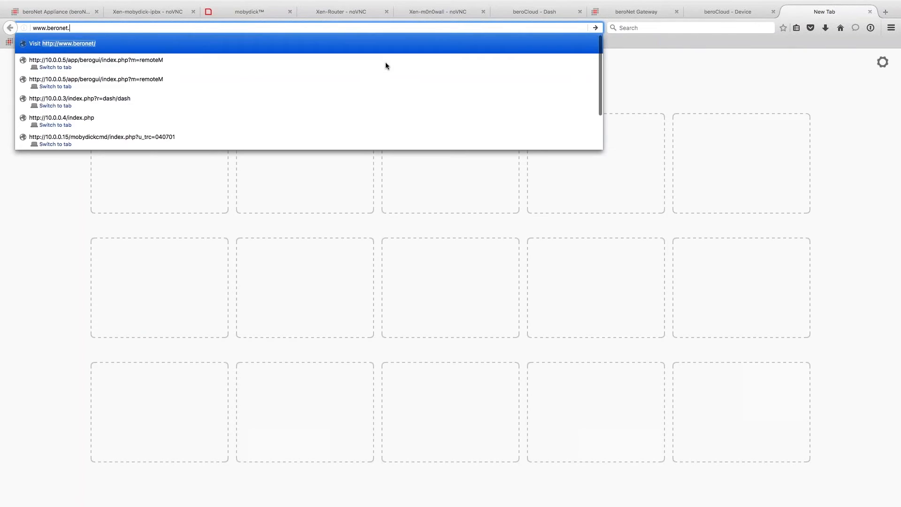
pyautogui.press('Return')
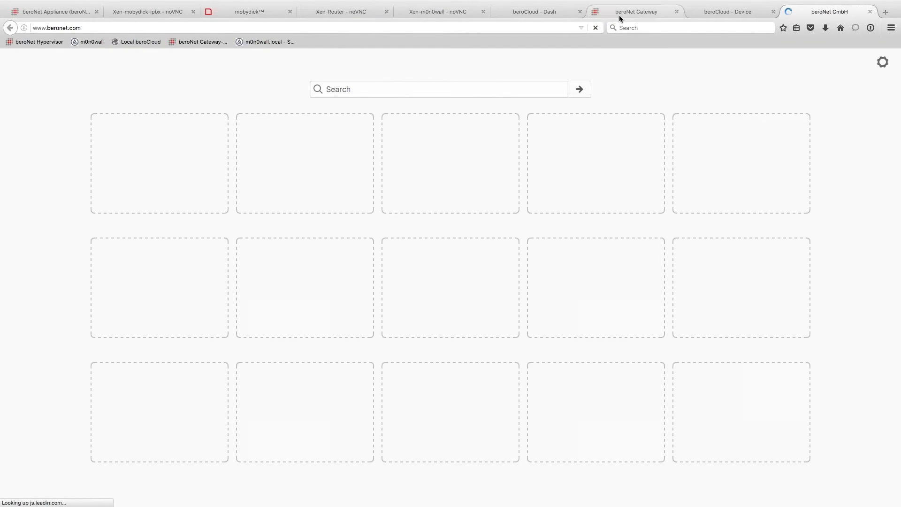
pyautogui.moveTo(629, 97)
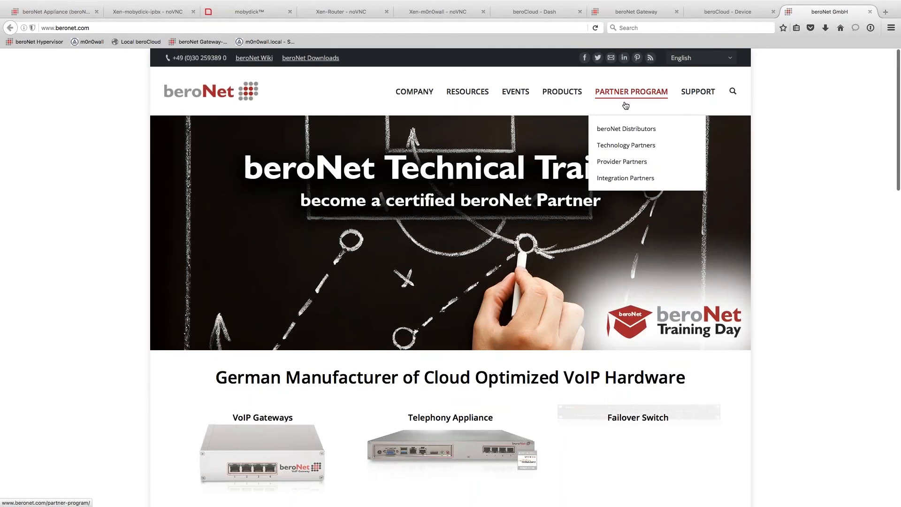
pyautogui.click(623, 149)
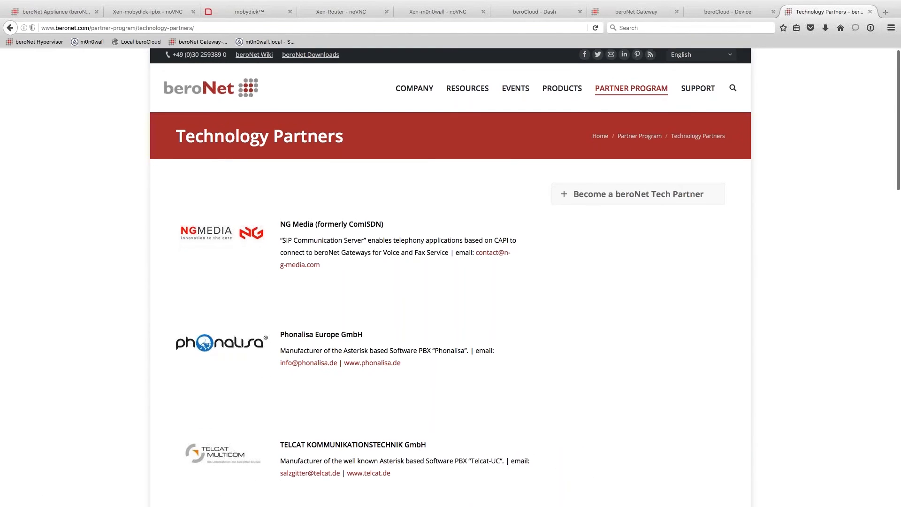
# - Scroll through the partner list, including NG Media, Phonalisa, TELCAT, pascom and 3CX
pyautogui.scroll(-4, 690, 121)
pyautogui.scroll(-4, 314, 252)
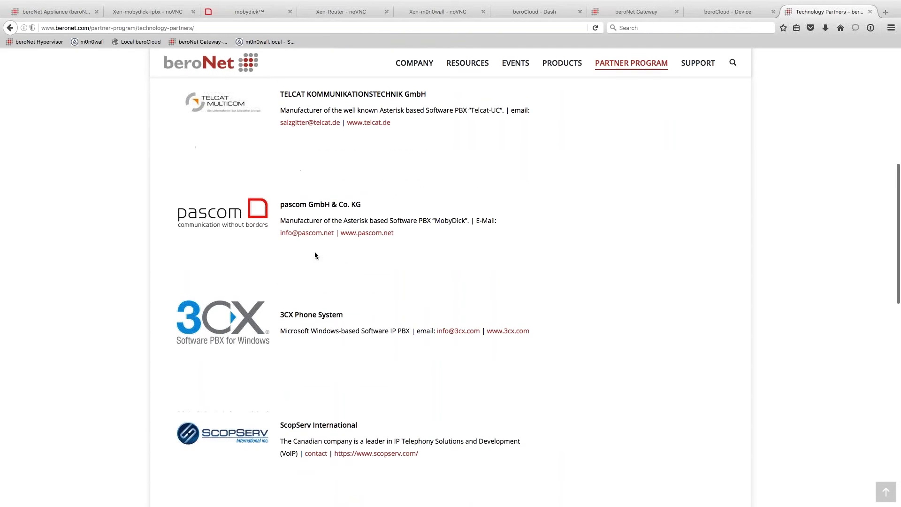
pyautogui.moveTo(280, 204); pyautogui.dragTo(398, 208)
pyautogui.click(581, 305)
pyautogui.scroll(-6, 581, 306)
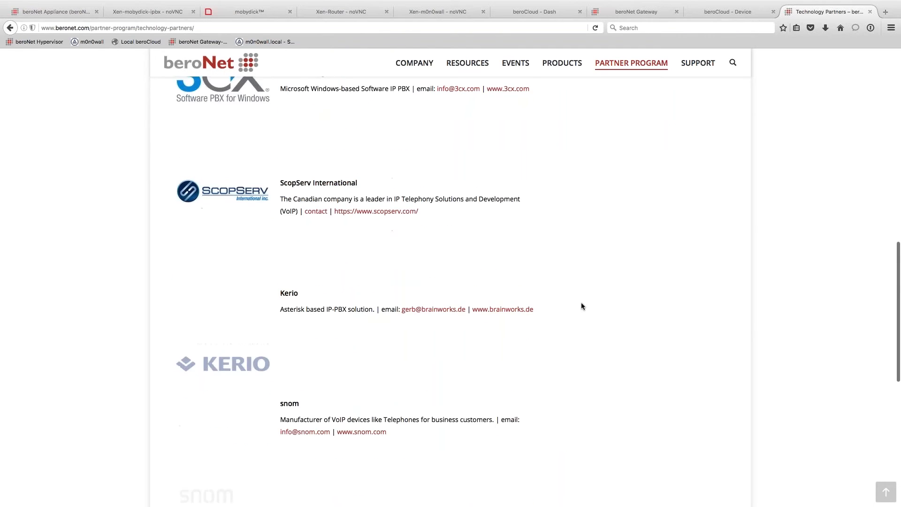
pyautogui.scroll(2, 581, 306)
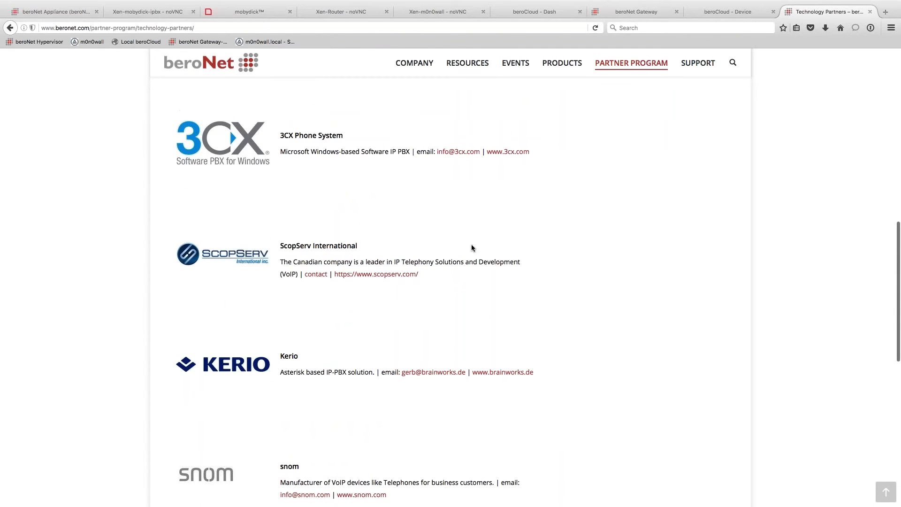
pyautogui.scroll(-8, 471, 248)
pyautogui.scroll(12, 471, 247)
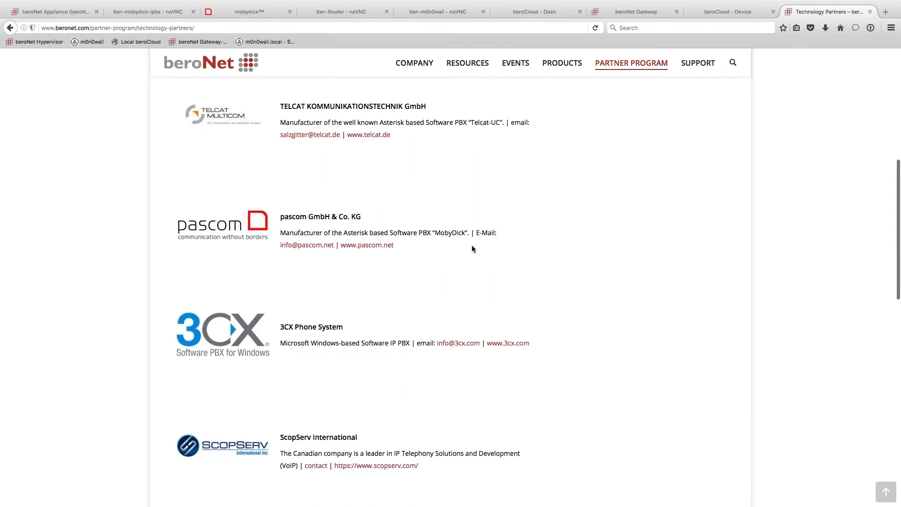
pyautogui.scroll(7, 471, 248)
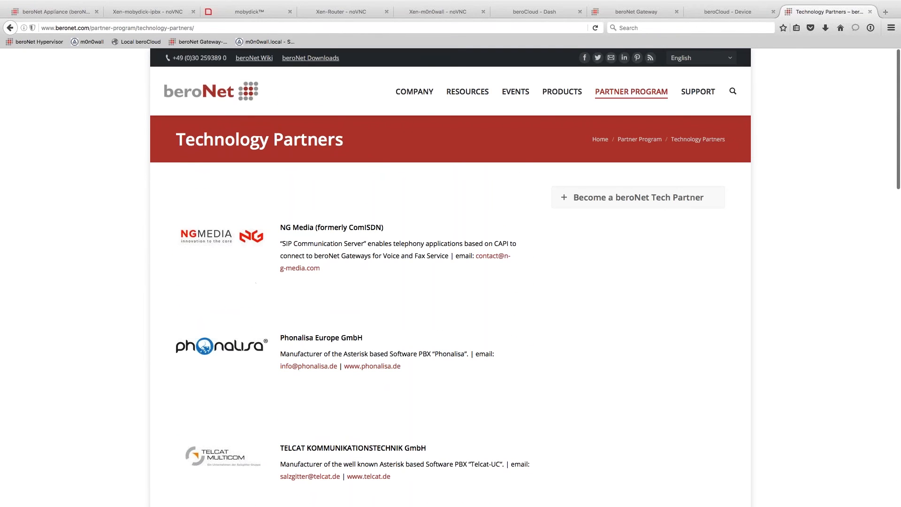